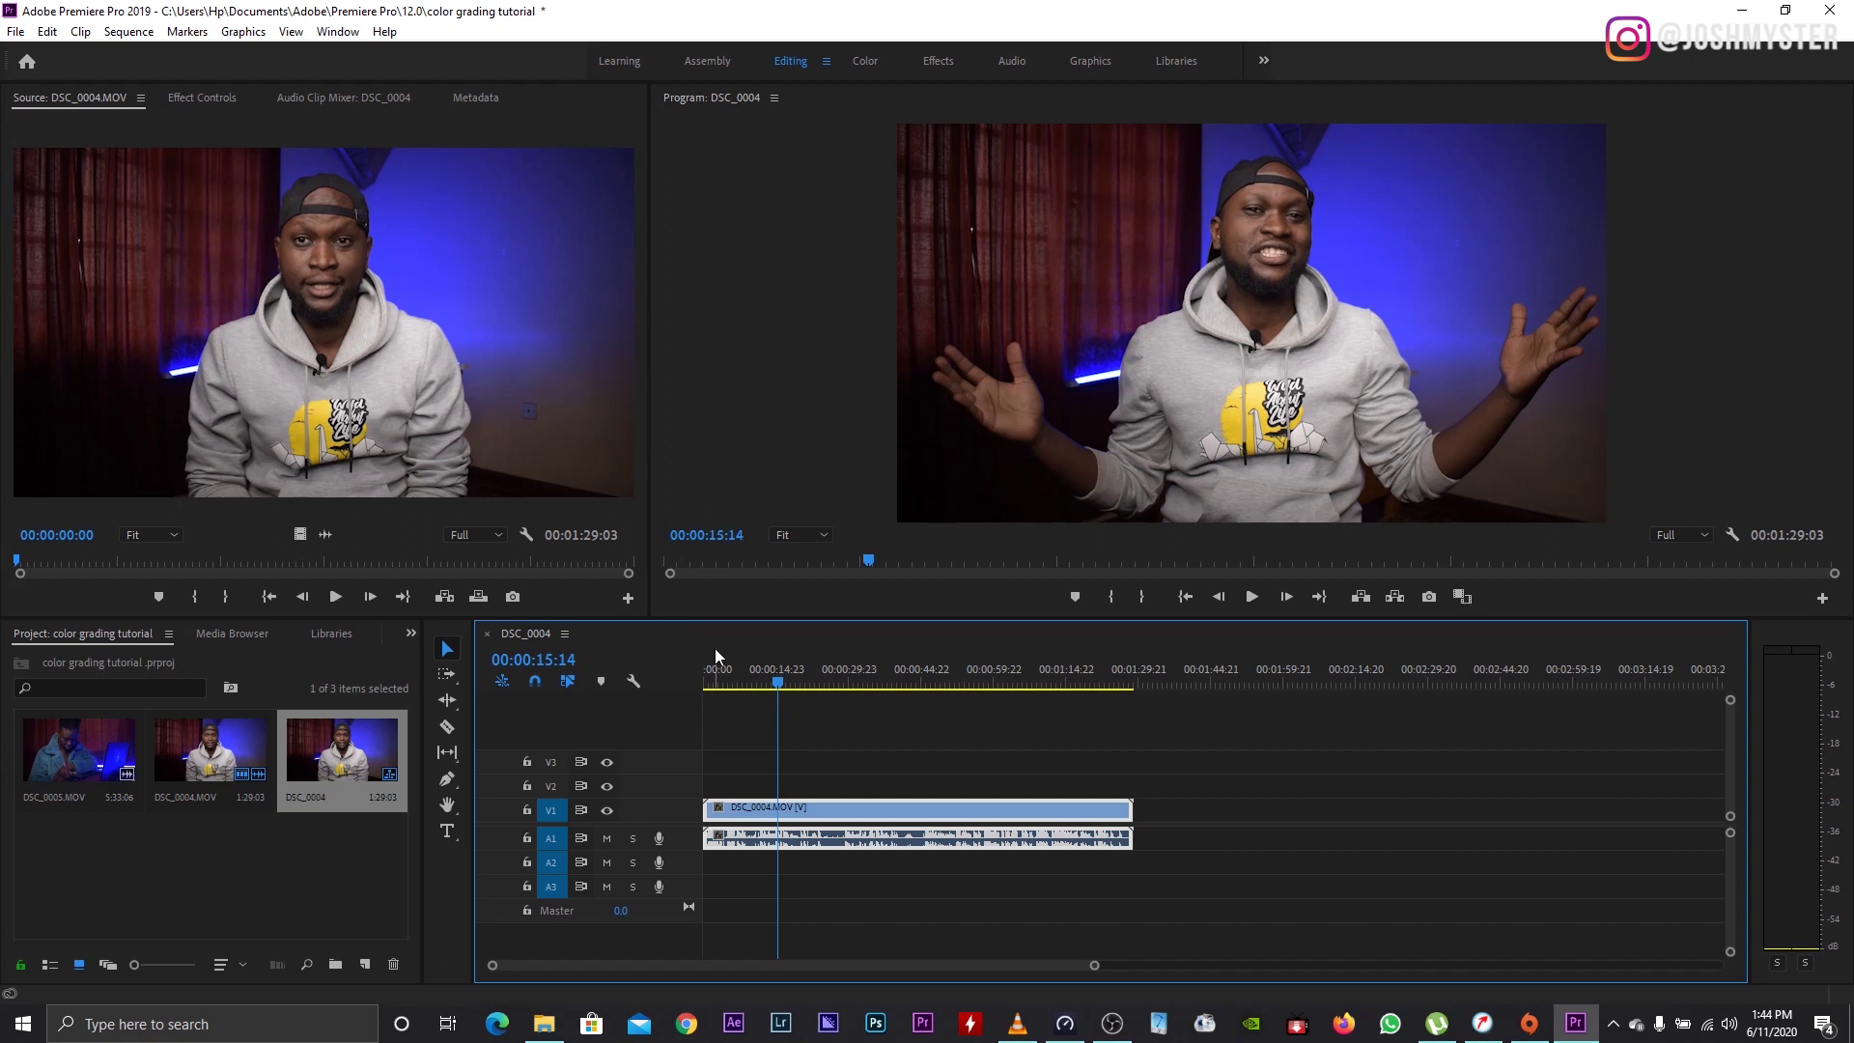
Step: Mute audio track A1 and move the sequence playhead to 00:00:16:00
{"action": "key", "text": "equal"}
{"action": "key", "text": "minus"}
{"action": "key", "text": "minus"}
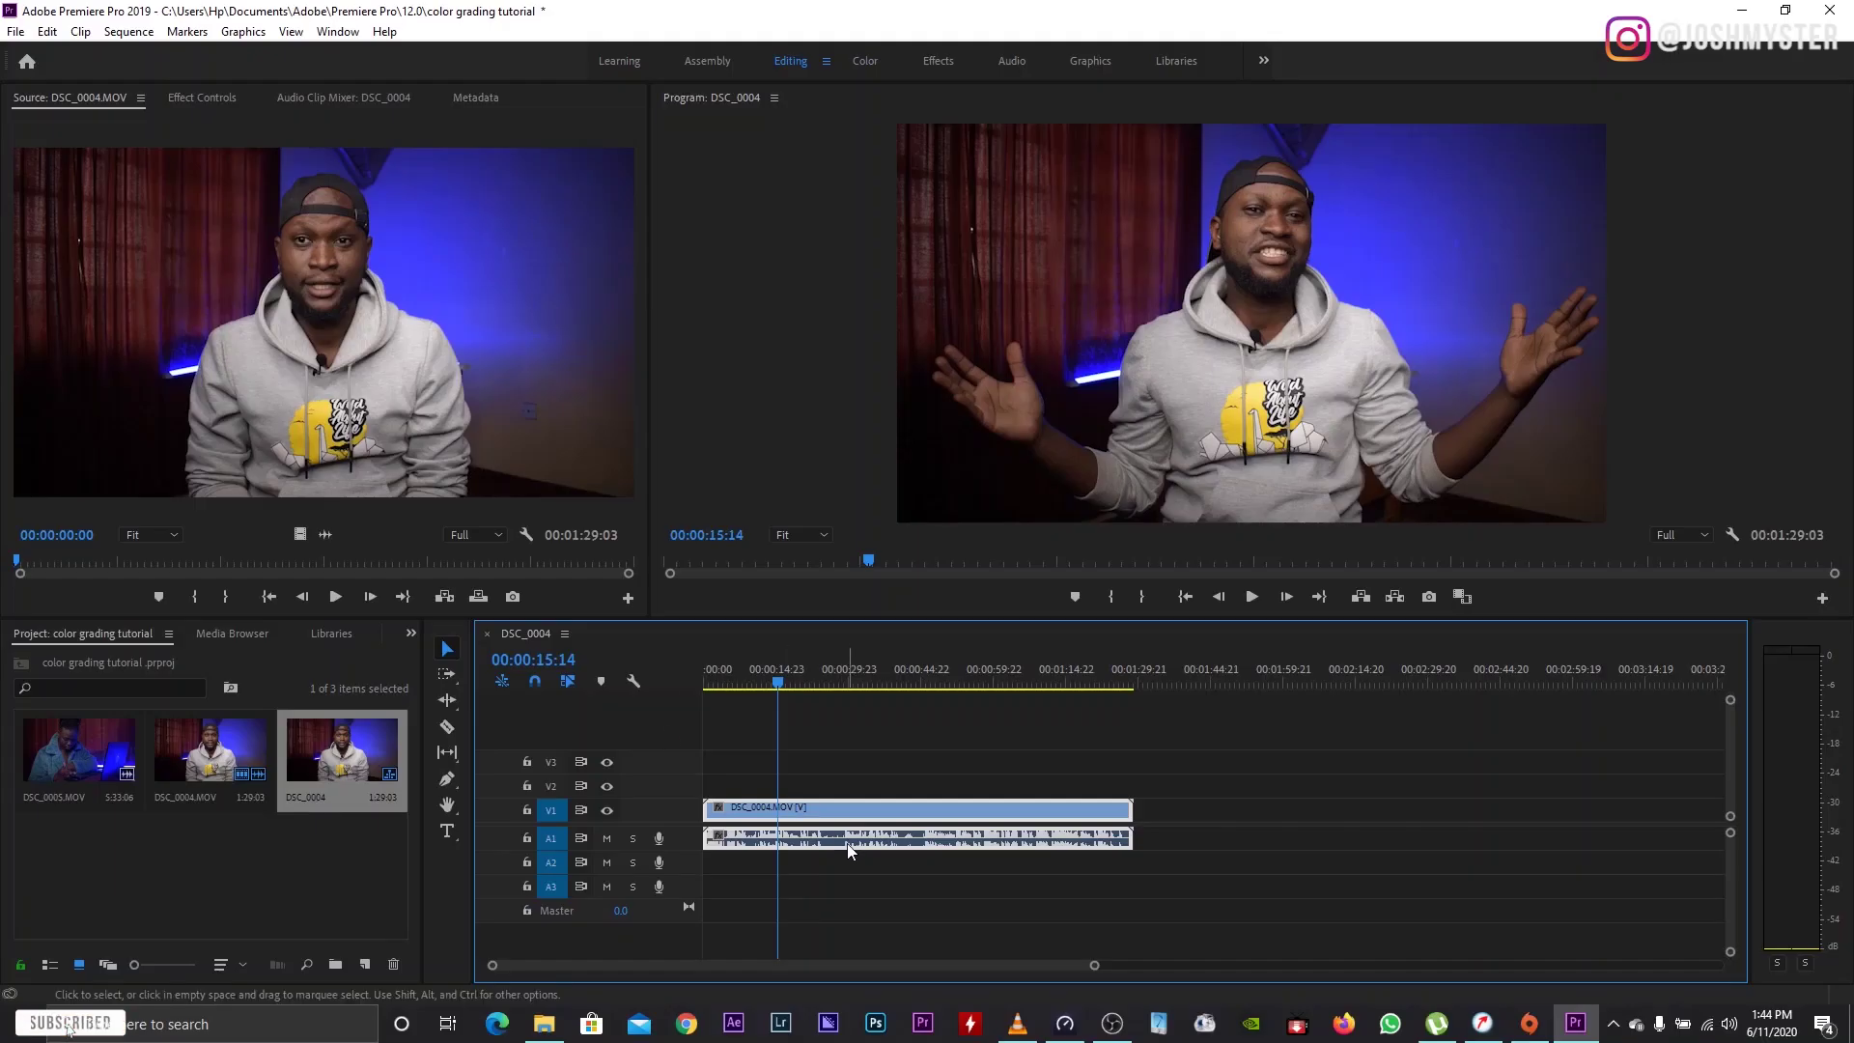
{"action": "left_click", "coordinate": [606, 839]}
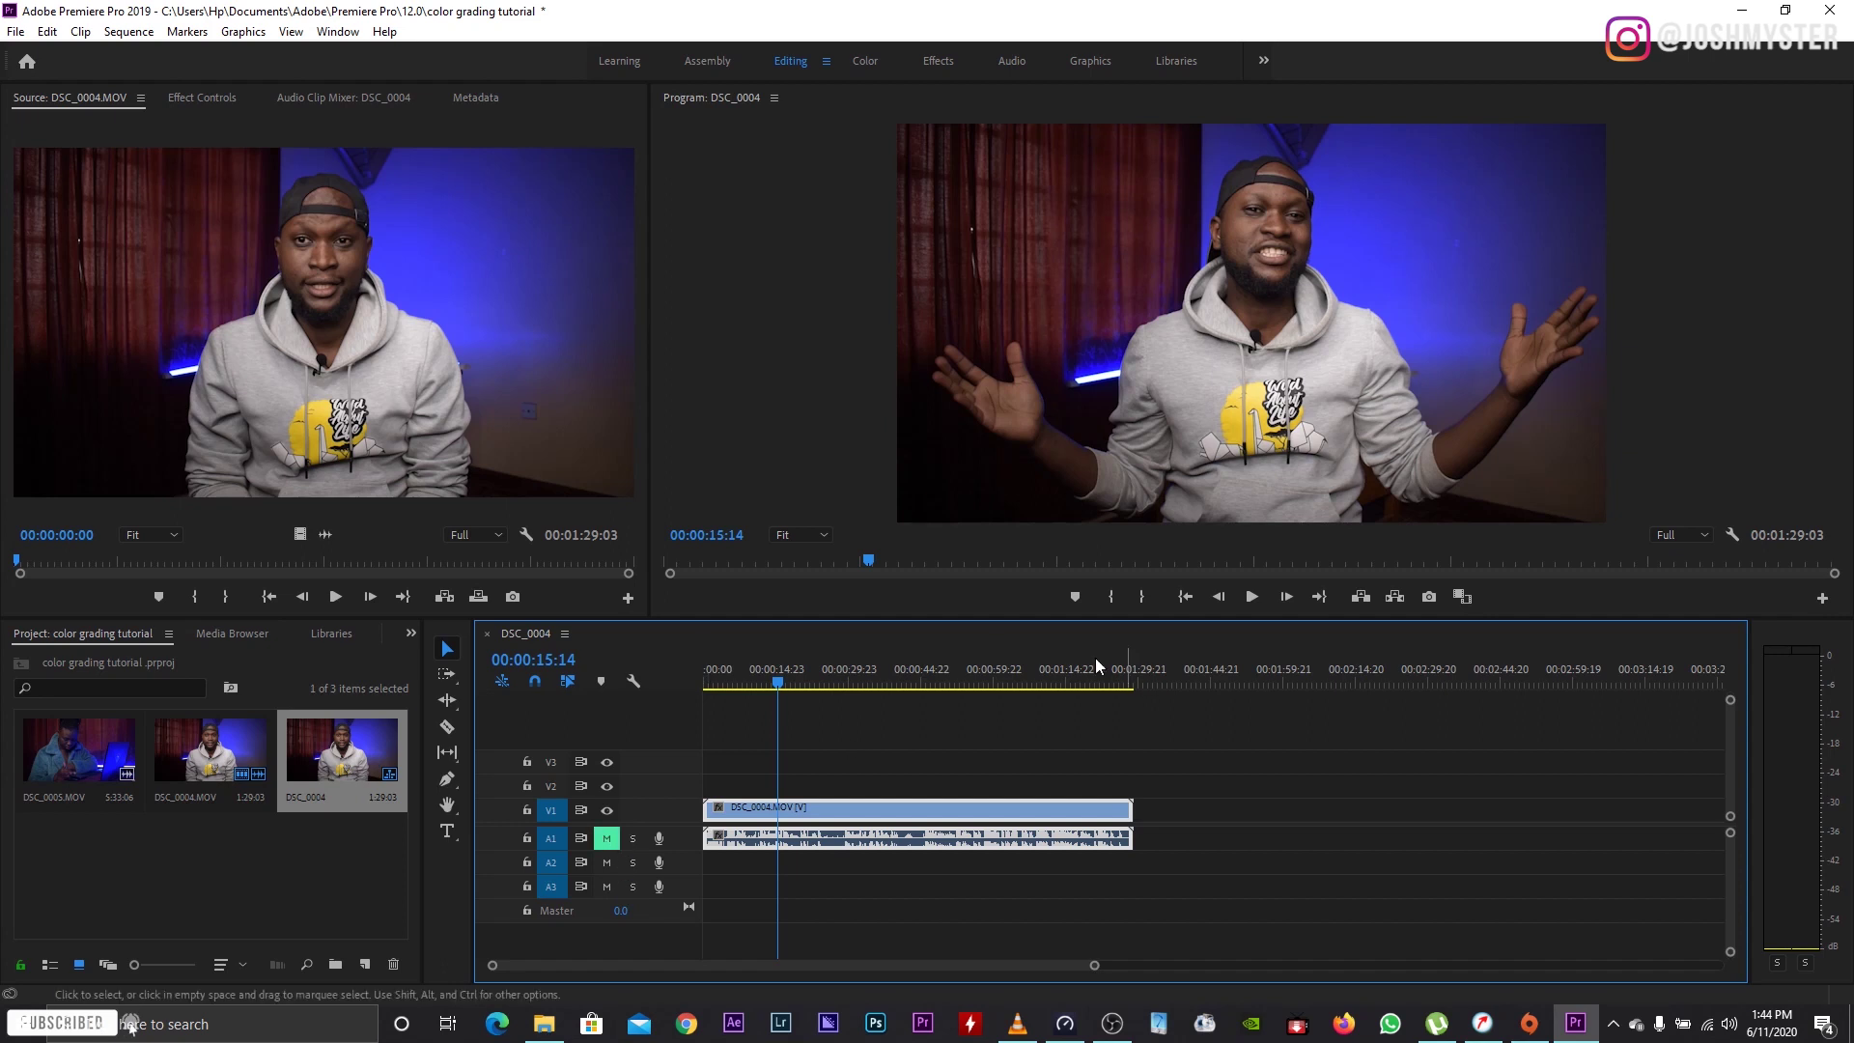
{"action": "mouse_move", "coordinate": [790, 697]}
{"action": "left_mouse_down"}
{"action": "mouse_move", "coordinate": [743, 720]}
{"action": "mouse_move", "coordinate": [782, 699]}
{"action": "left_mouse_up"}
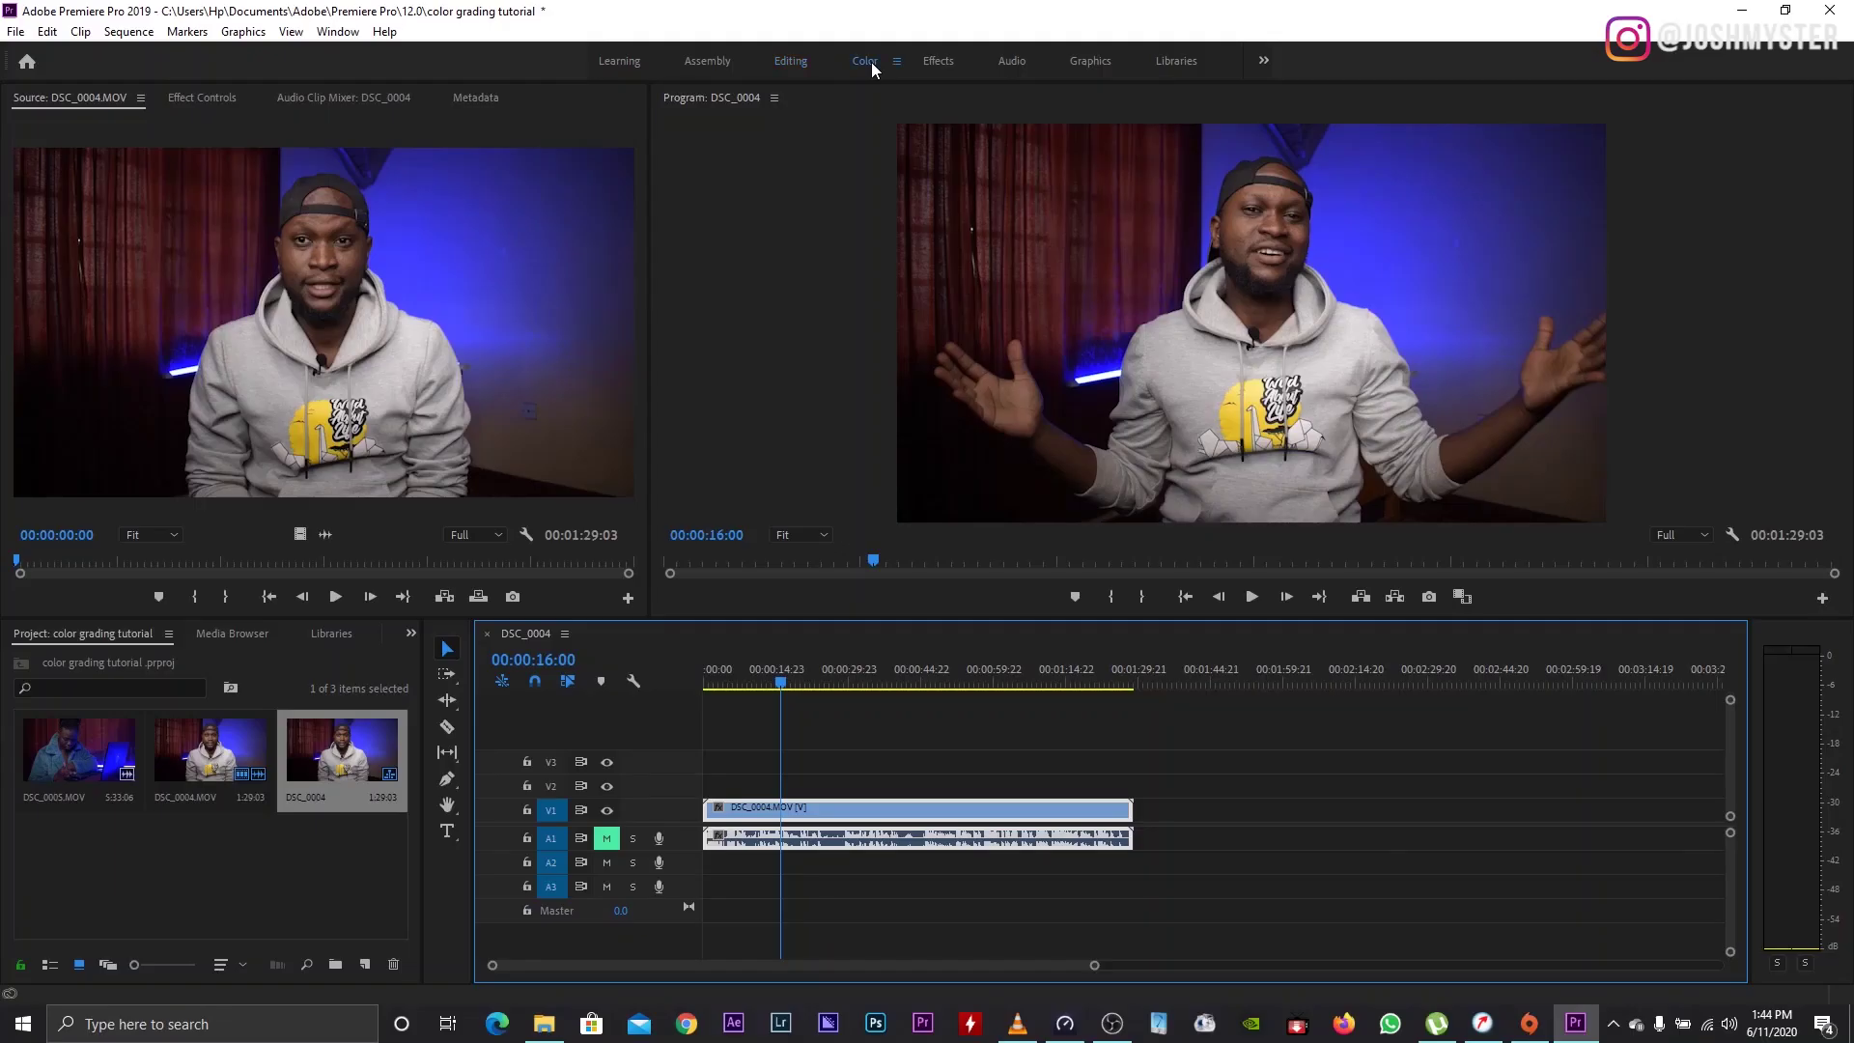
Step: In the Color workspace, create a 1920 × 1080, 23.976 fps adjustment layer and lay it on V2 over the whole clip
{"action": "left_click", "coordinate": [871, 62]}
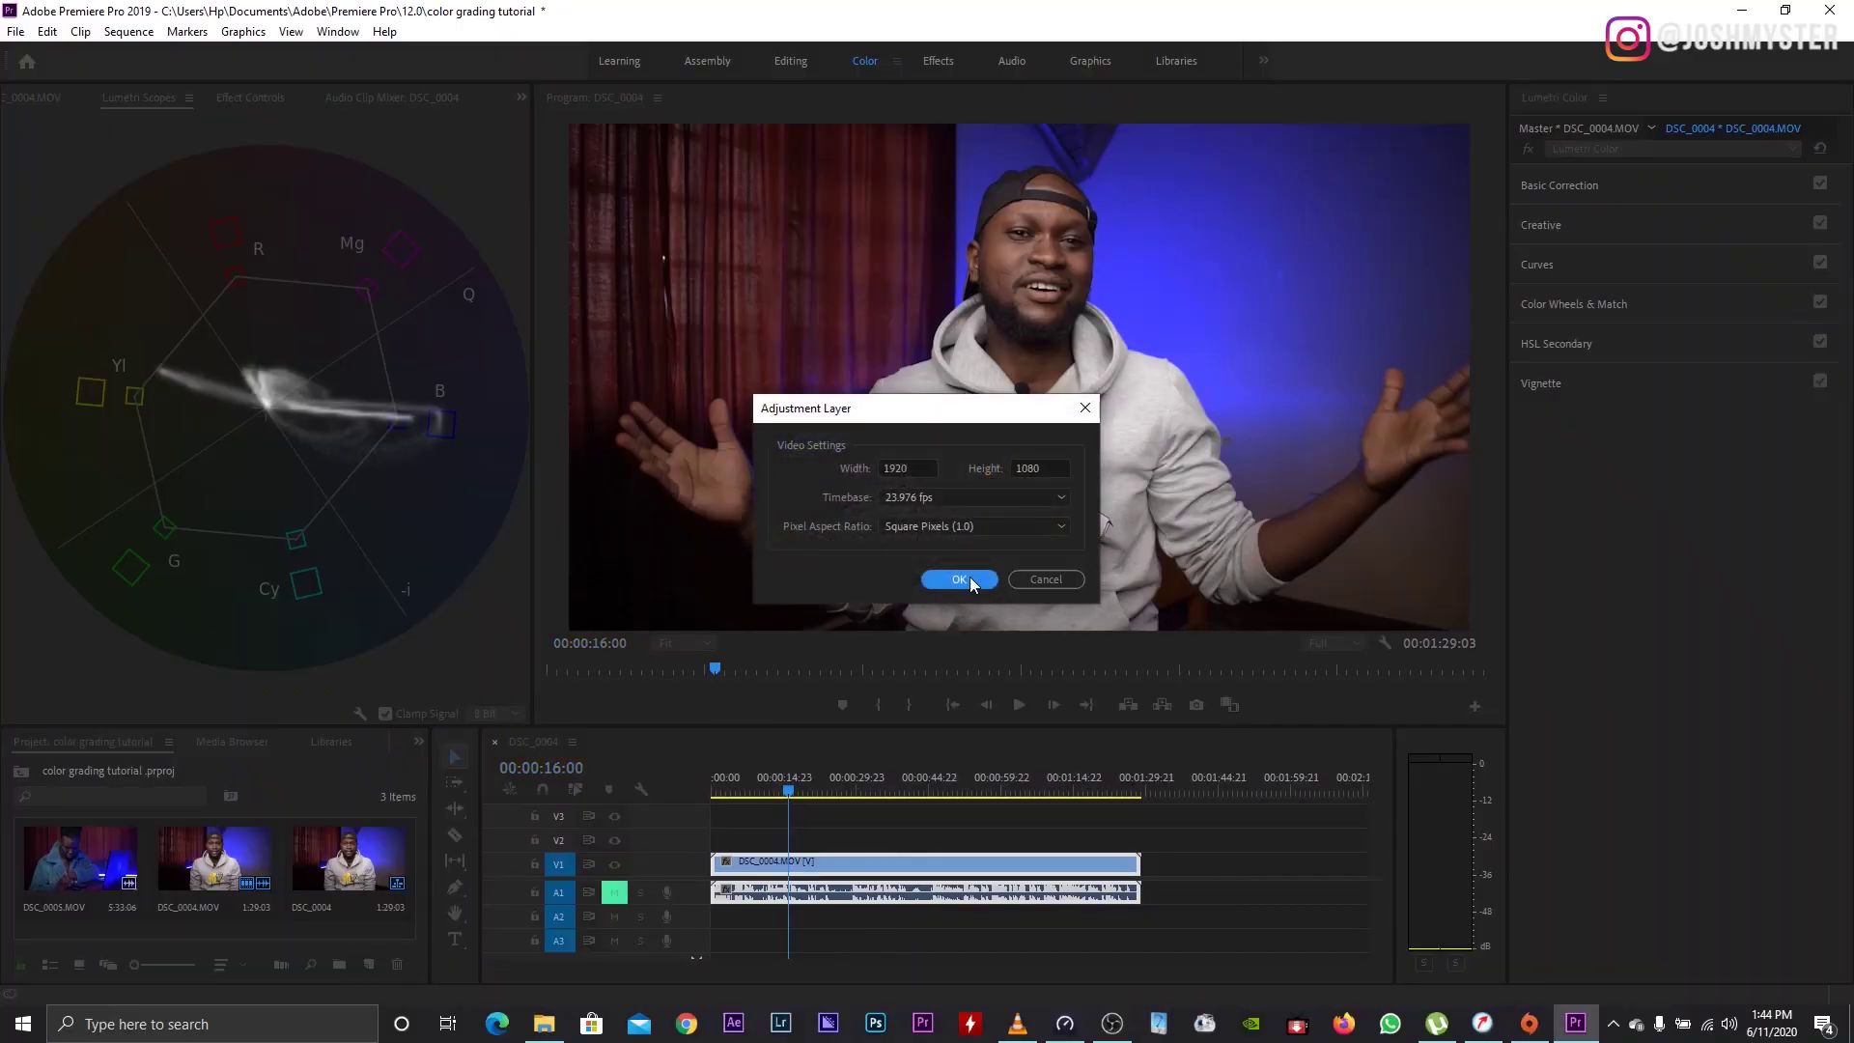
{"action": "left_click", "coordinate": [959, 579]}
{"action": "left_click_drag", "start_coordinate": [493, 795], "coordinate": [982, 836]}
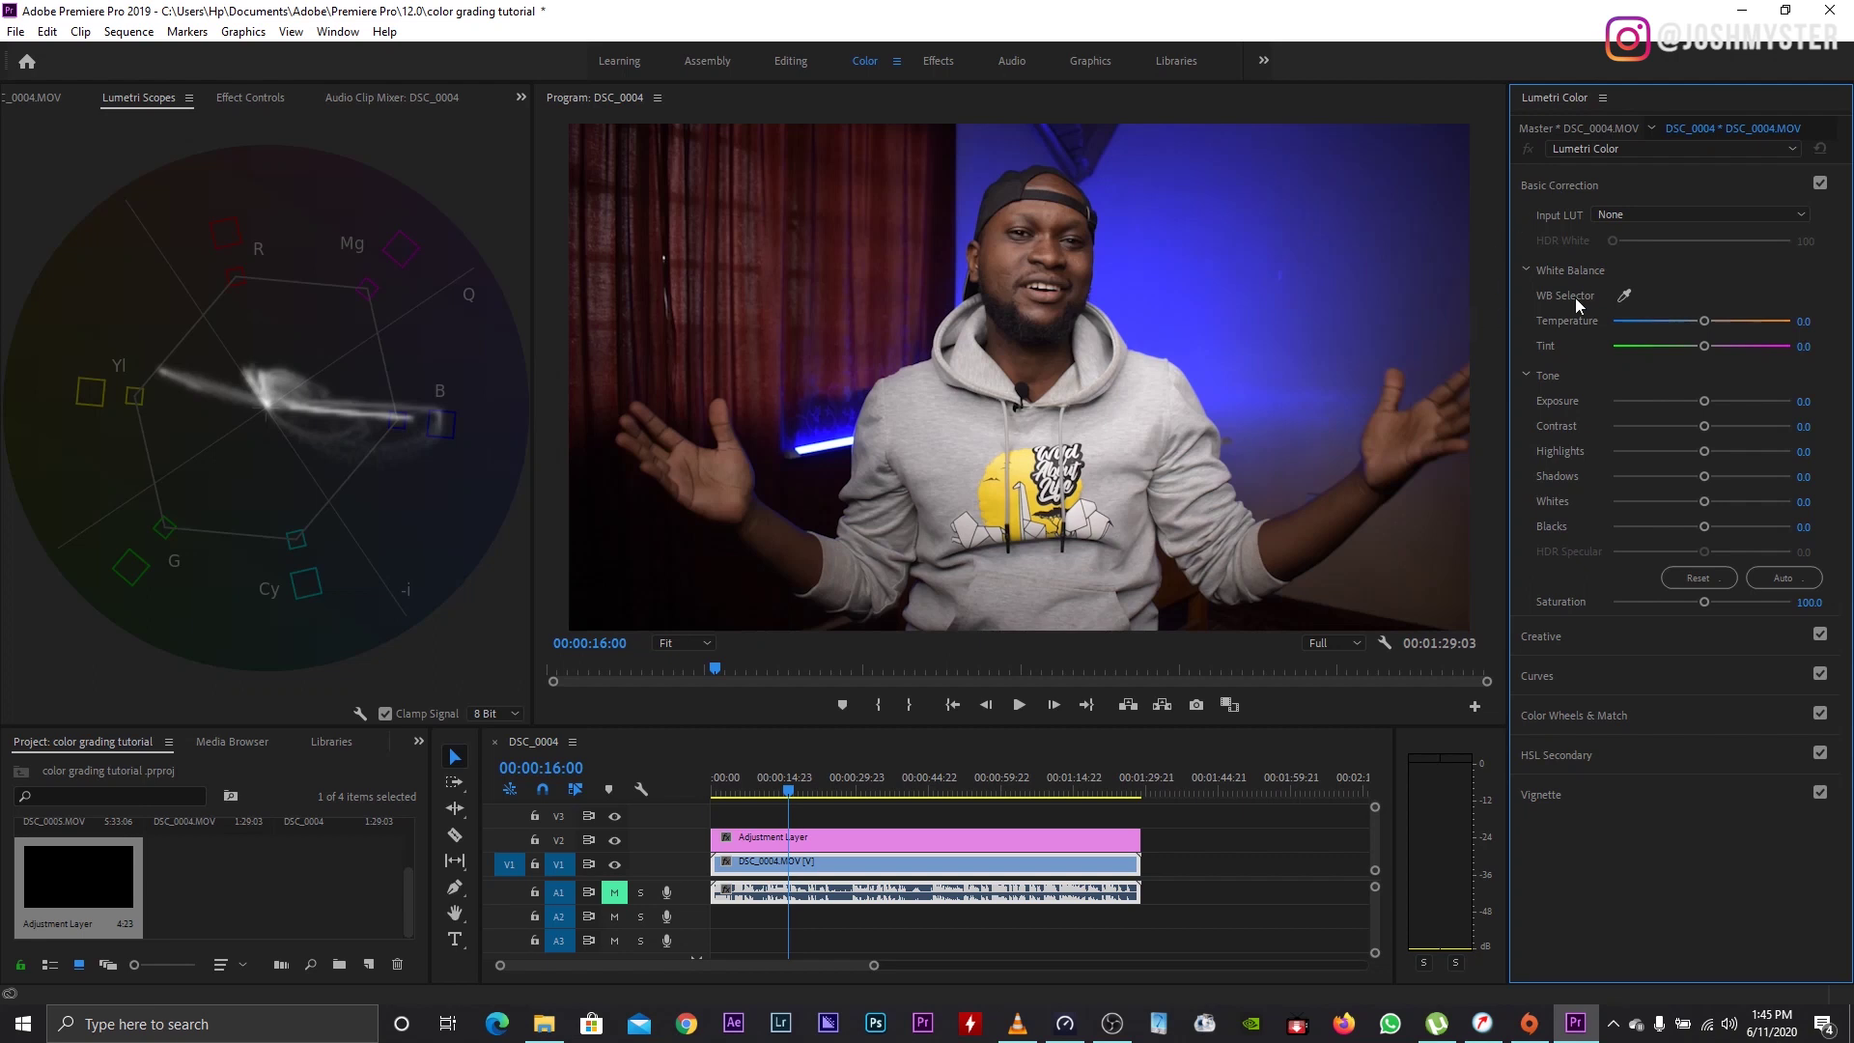
Step: White-balance clip DSC_0004.MOV by sampling the gray hoodie, and compare the Basic Correction off and on
{"action": "left_click", "coordinate": [1626, 294]}
{"action": "left_click", "coordinate": [1102, 527]}
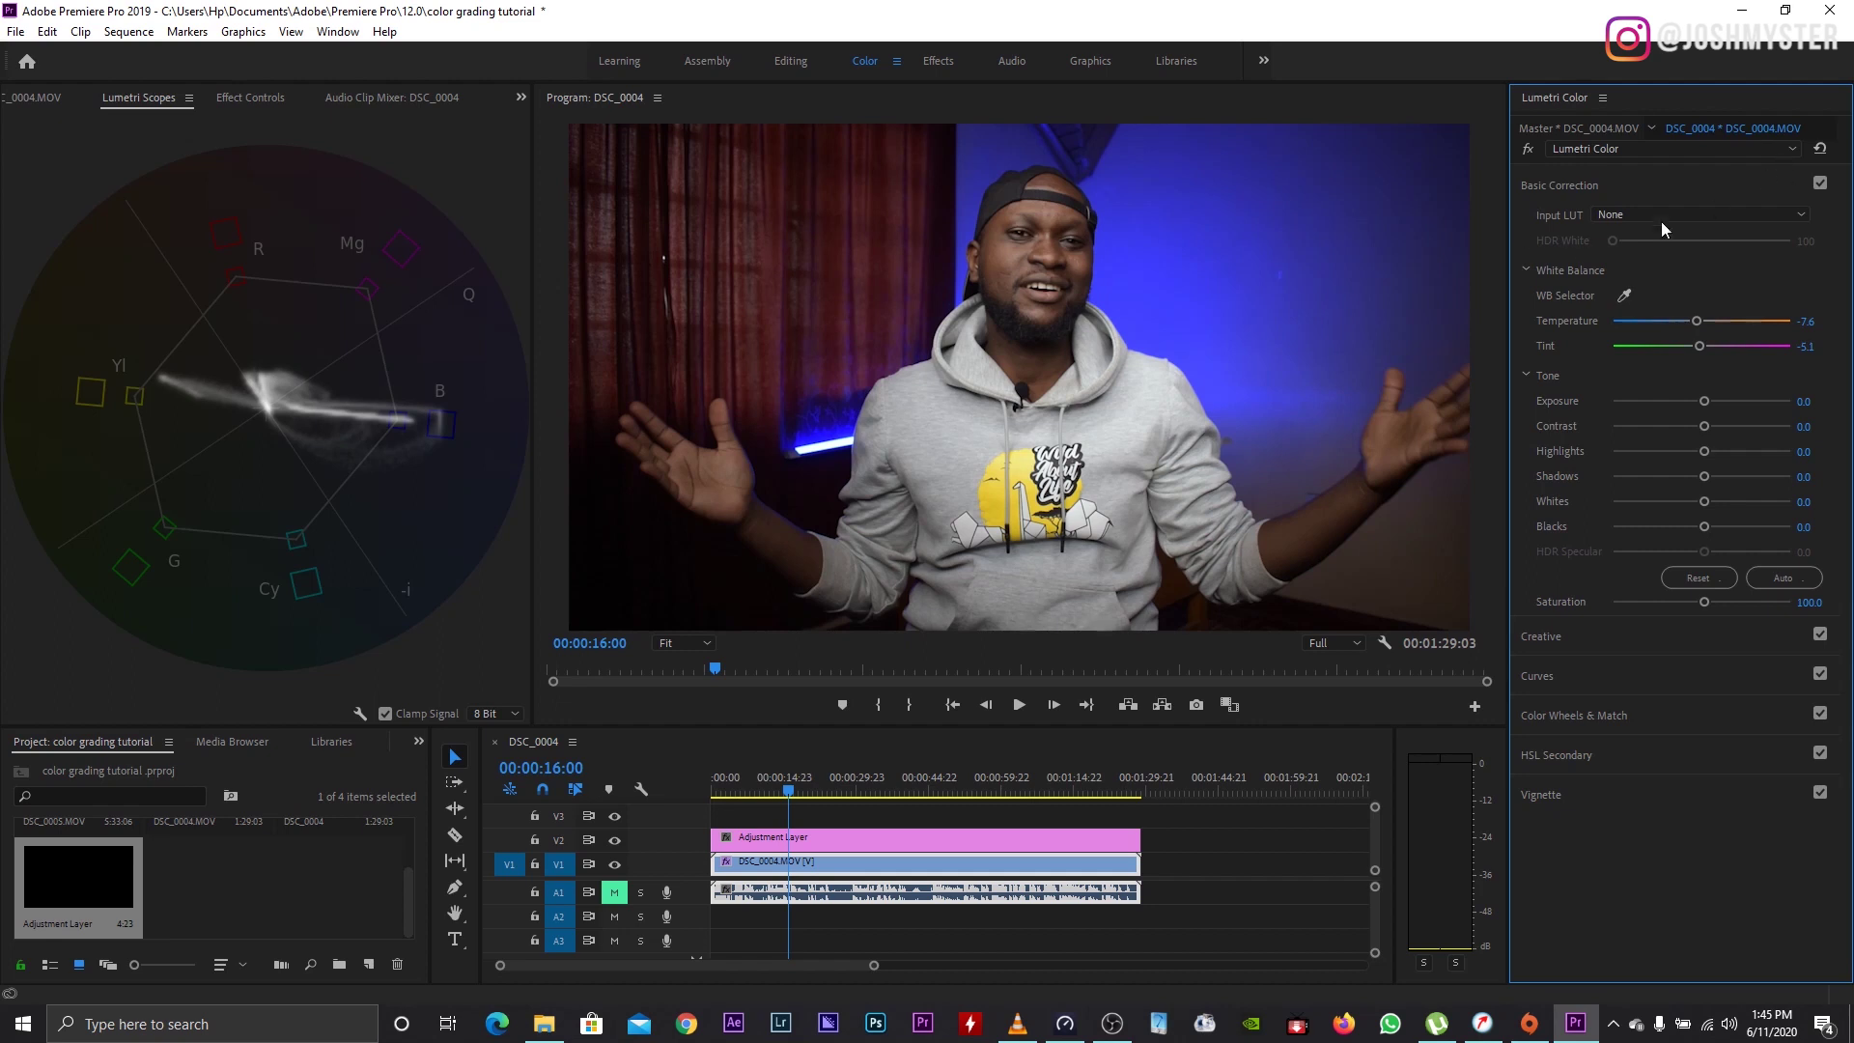
{"action": "left_click", "coordinate": [1820, 184]}
{"action": "left_click", "coordinate": [1820, 184]}
{"action": "left_click", "coordinate": [1821, 184]}
{"action": "left_click", "coordinate": [1820, 183]}
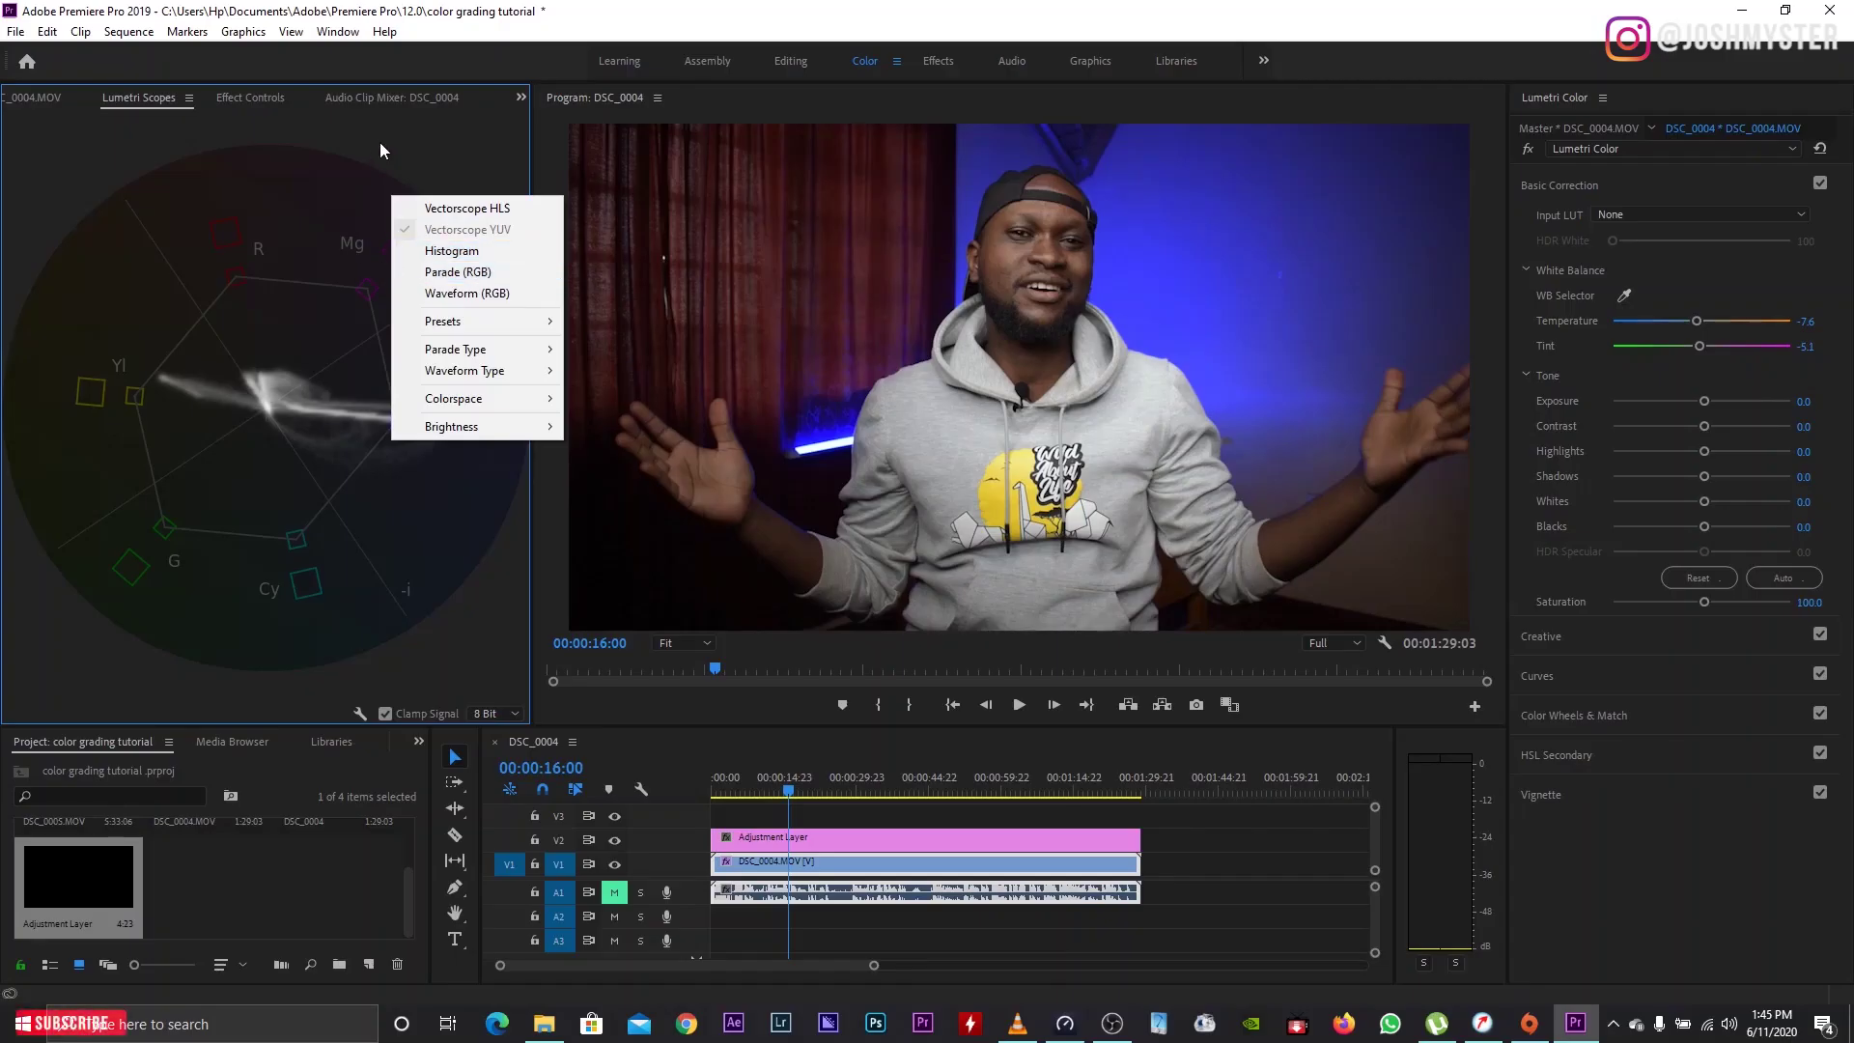
{"action": "left_click", "coordinate": [381, 141]}
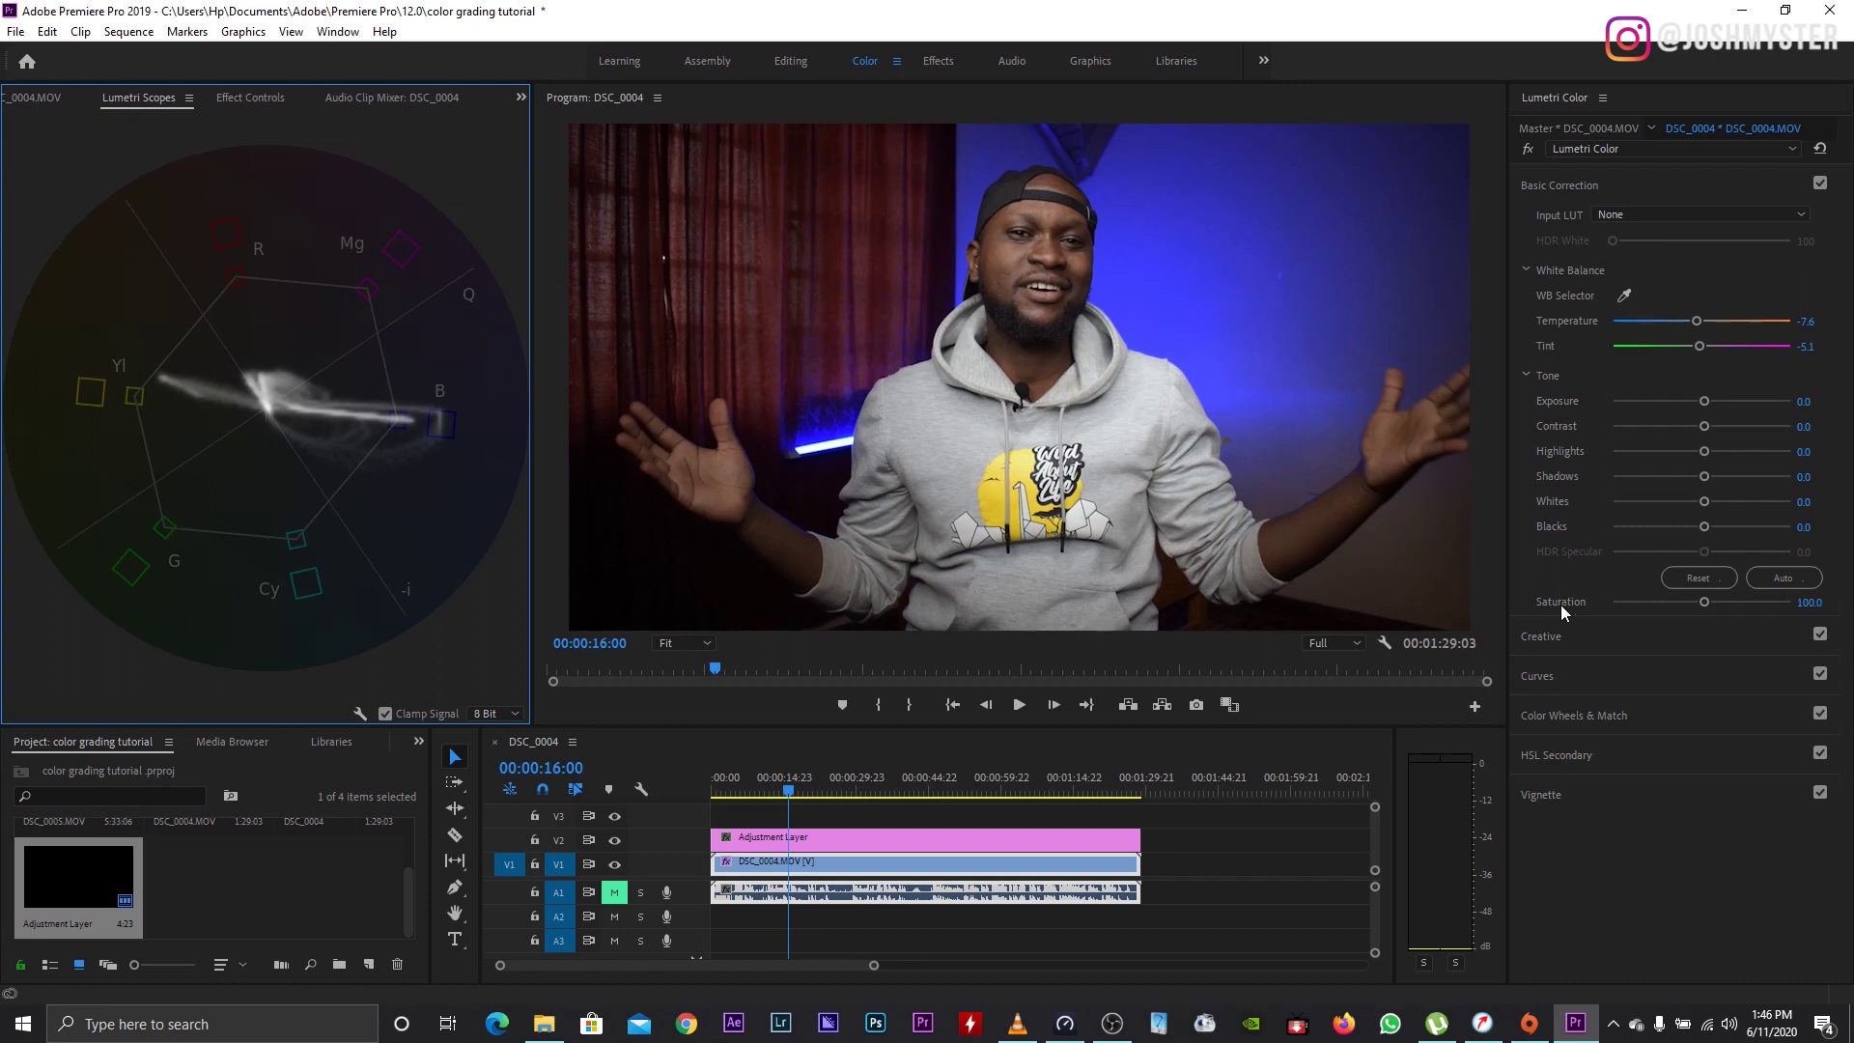
Step: On the adjustment layer at 00:00:30:22, key the face's skin tone with HSL Secondary and check the Color/Gray mask
{"action": "left_click", "coordinate": [954, 842]}
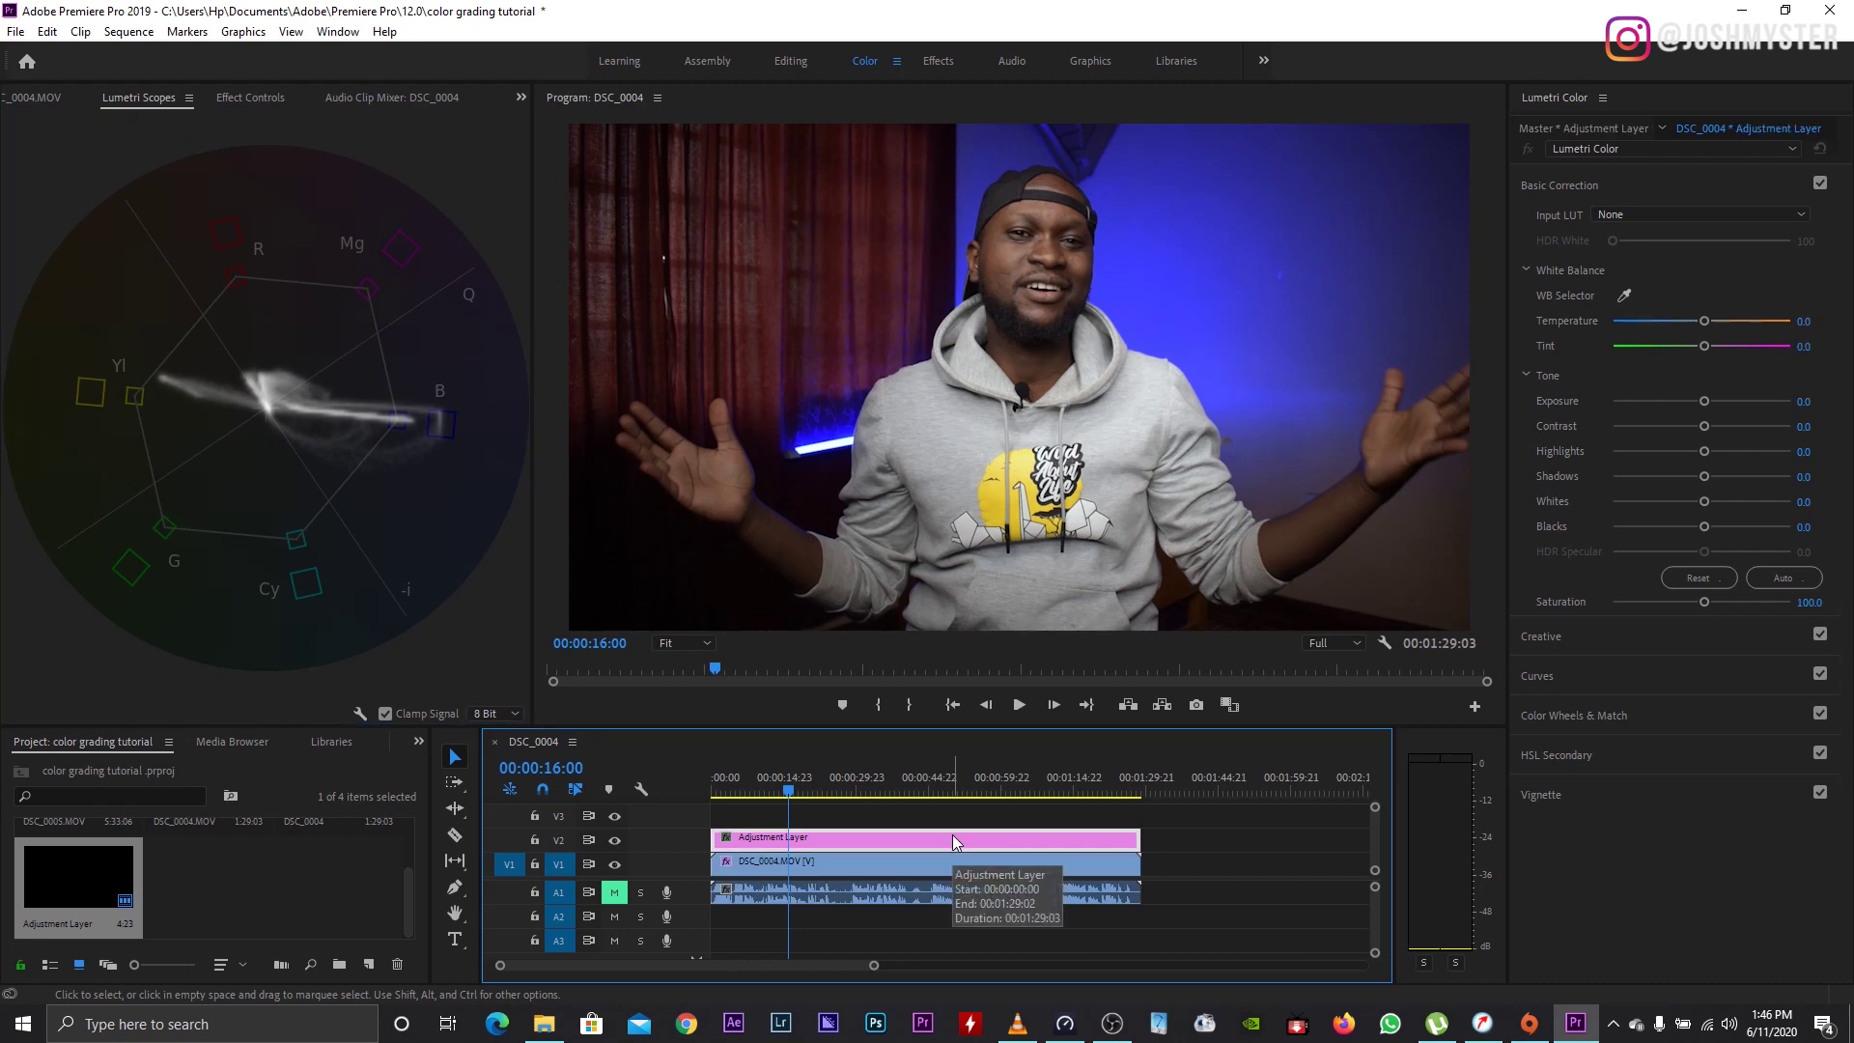
{"action": "left_click_drag", "start_coordinate": [712, 668], "coordinate": [815, 678]}
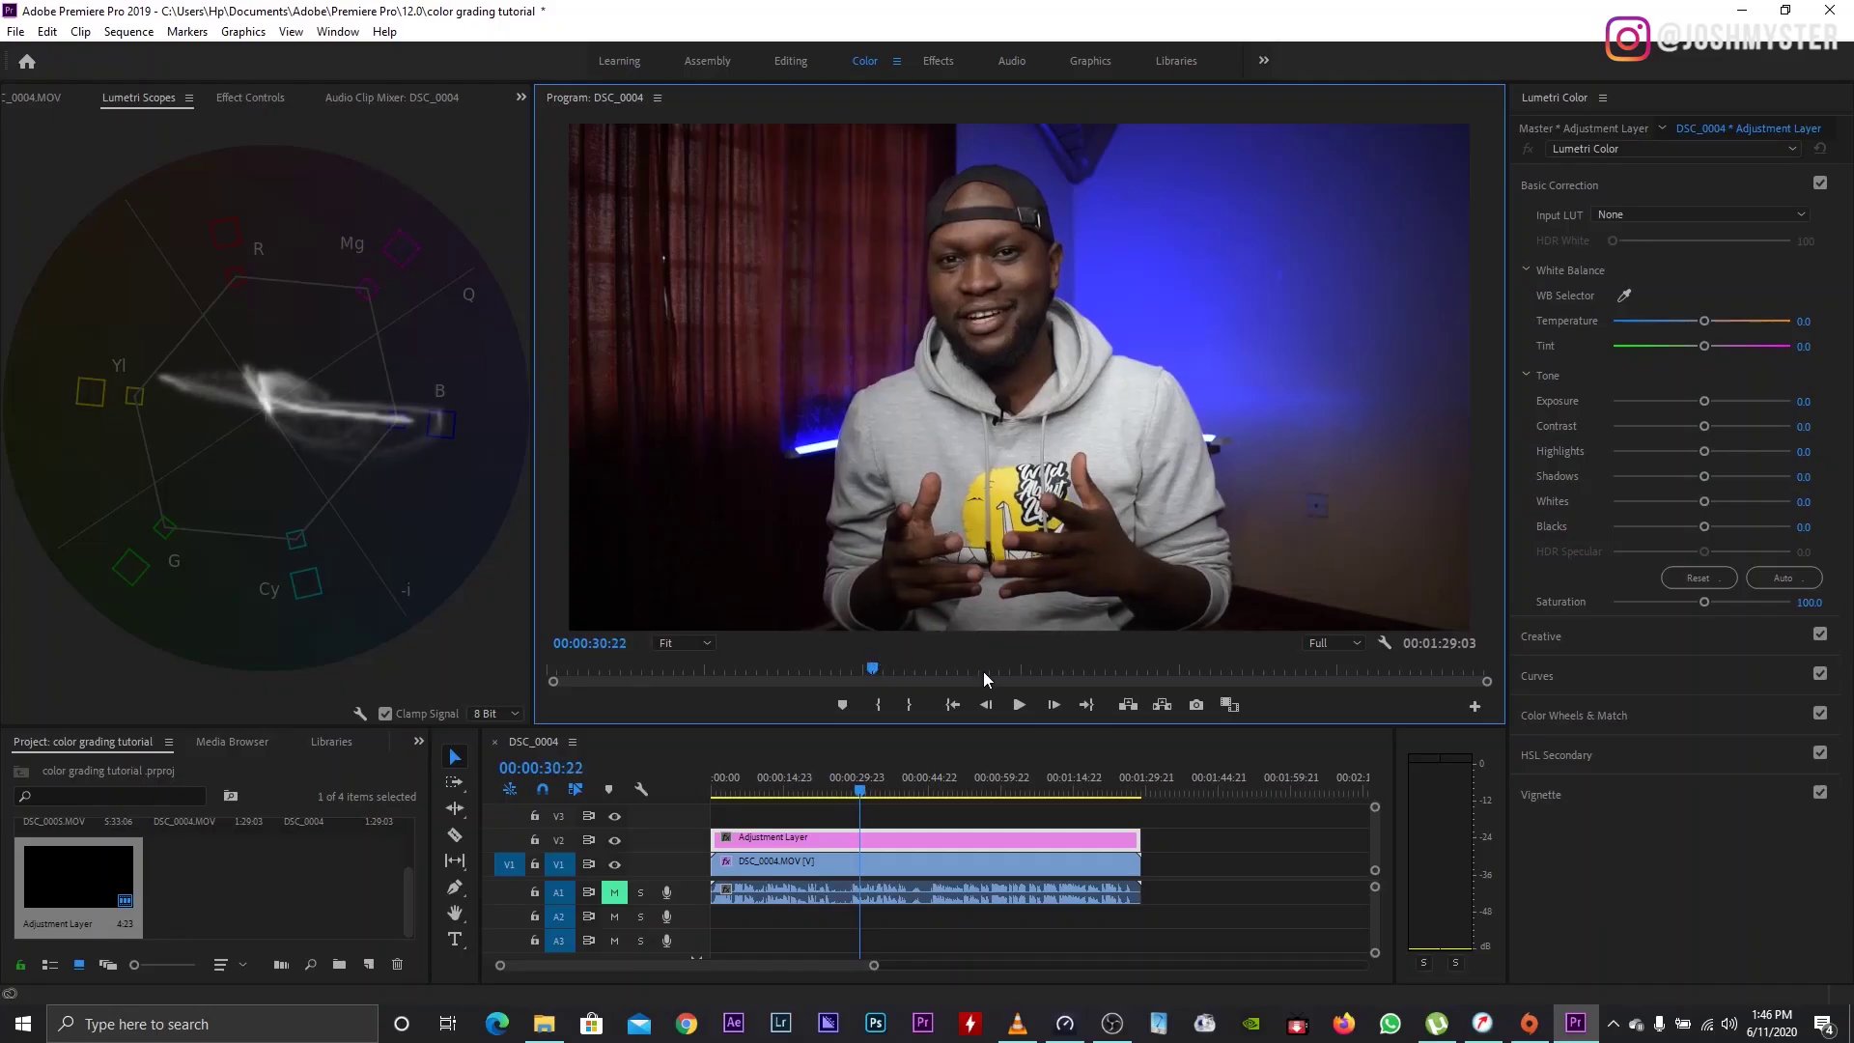
{"action": "left_click", "coordinate": [1547, 187]}
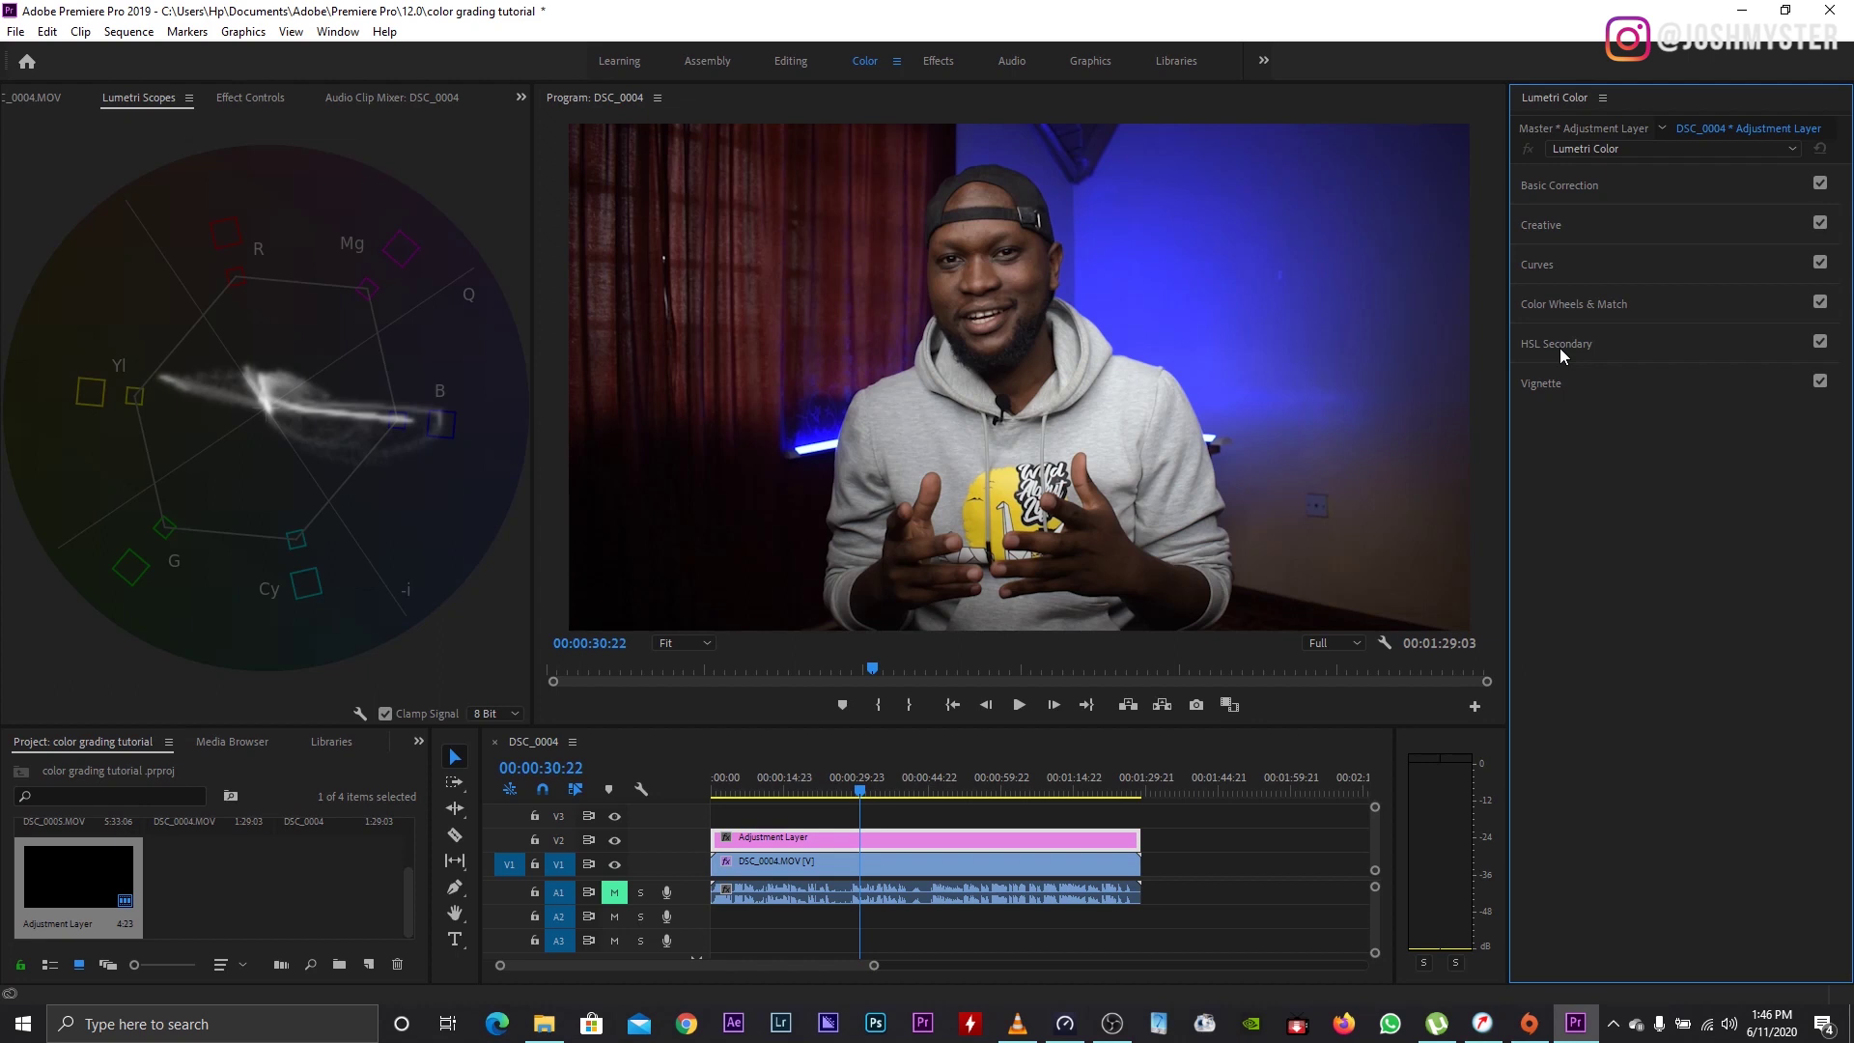
{"action": "left_click", "coordinate": [1560, 347]}
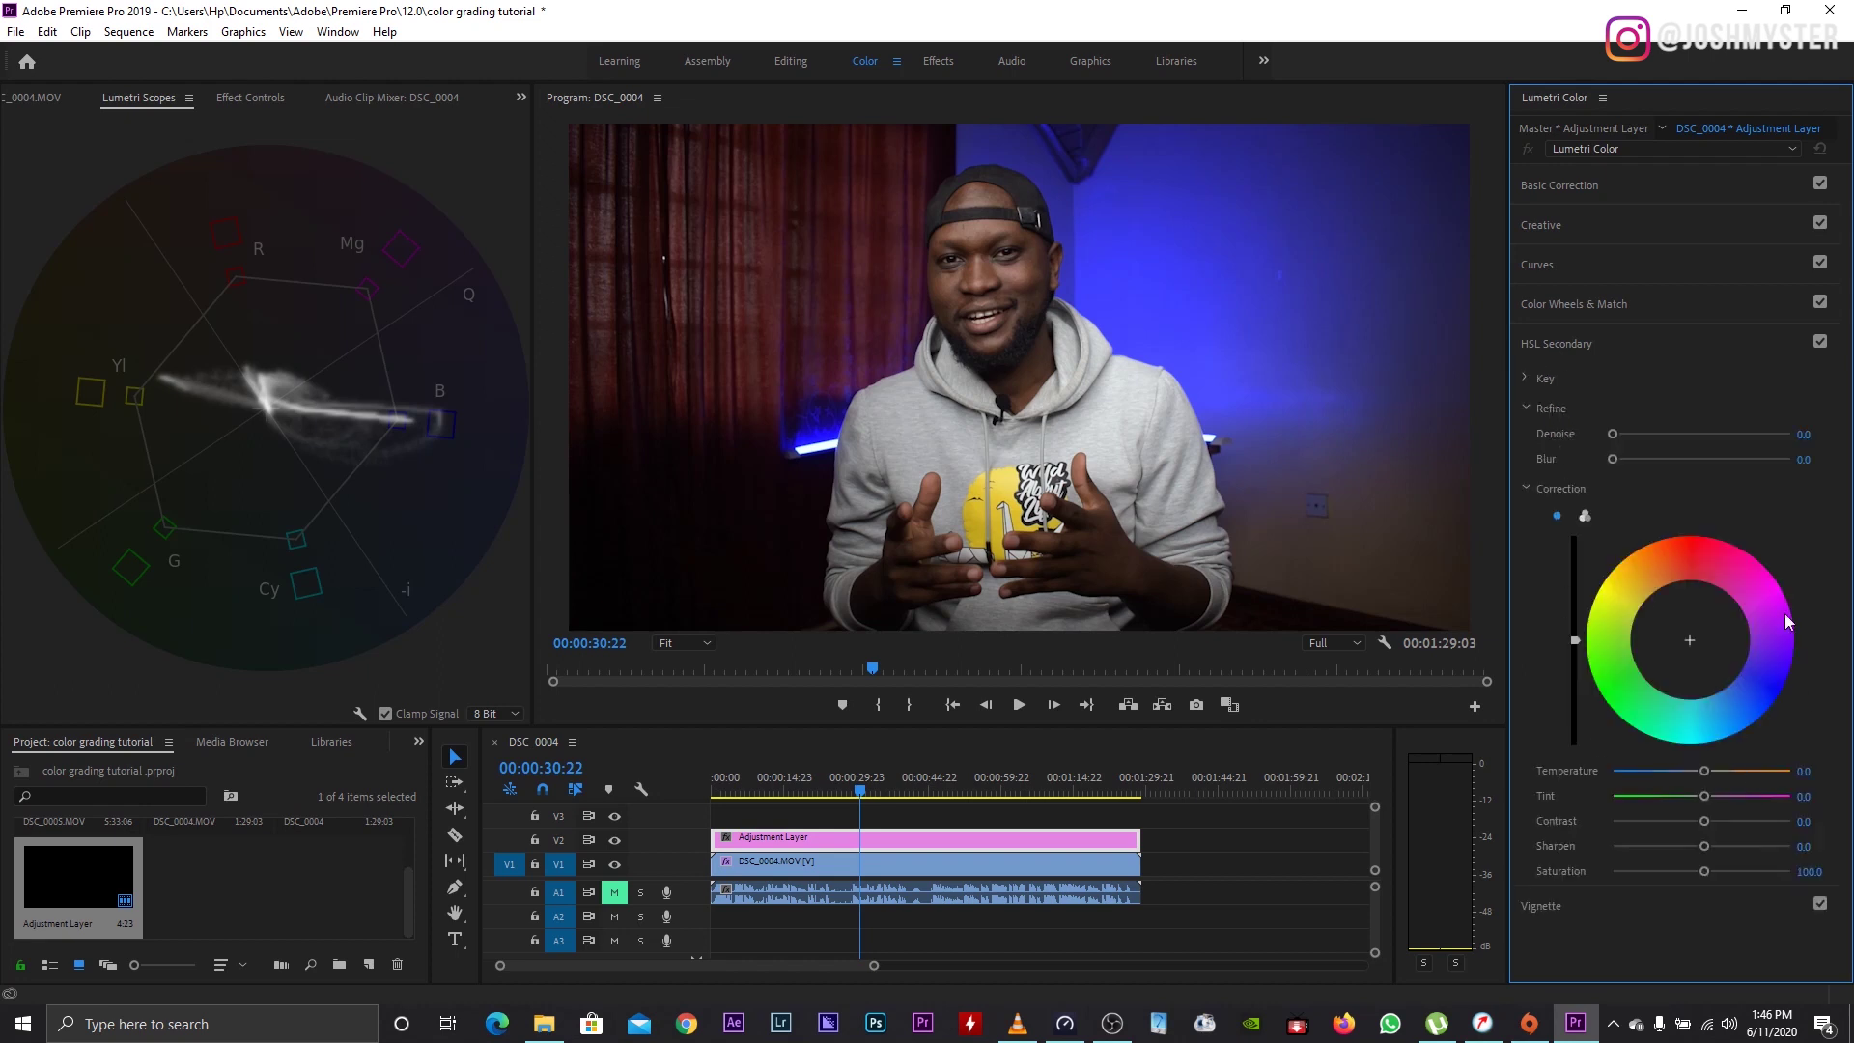
{"action": "left_click", "coordinate": [1527, 377]}
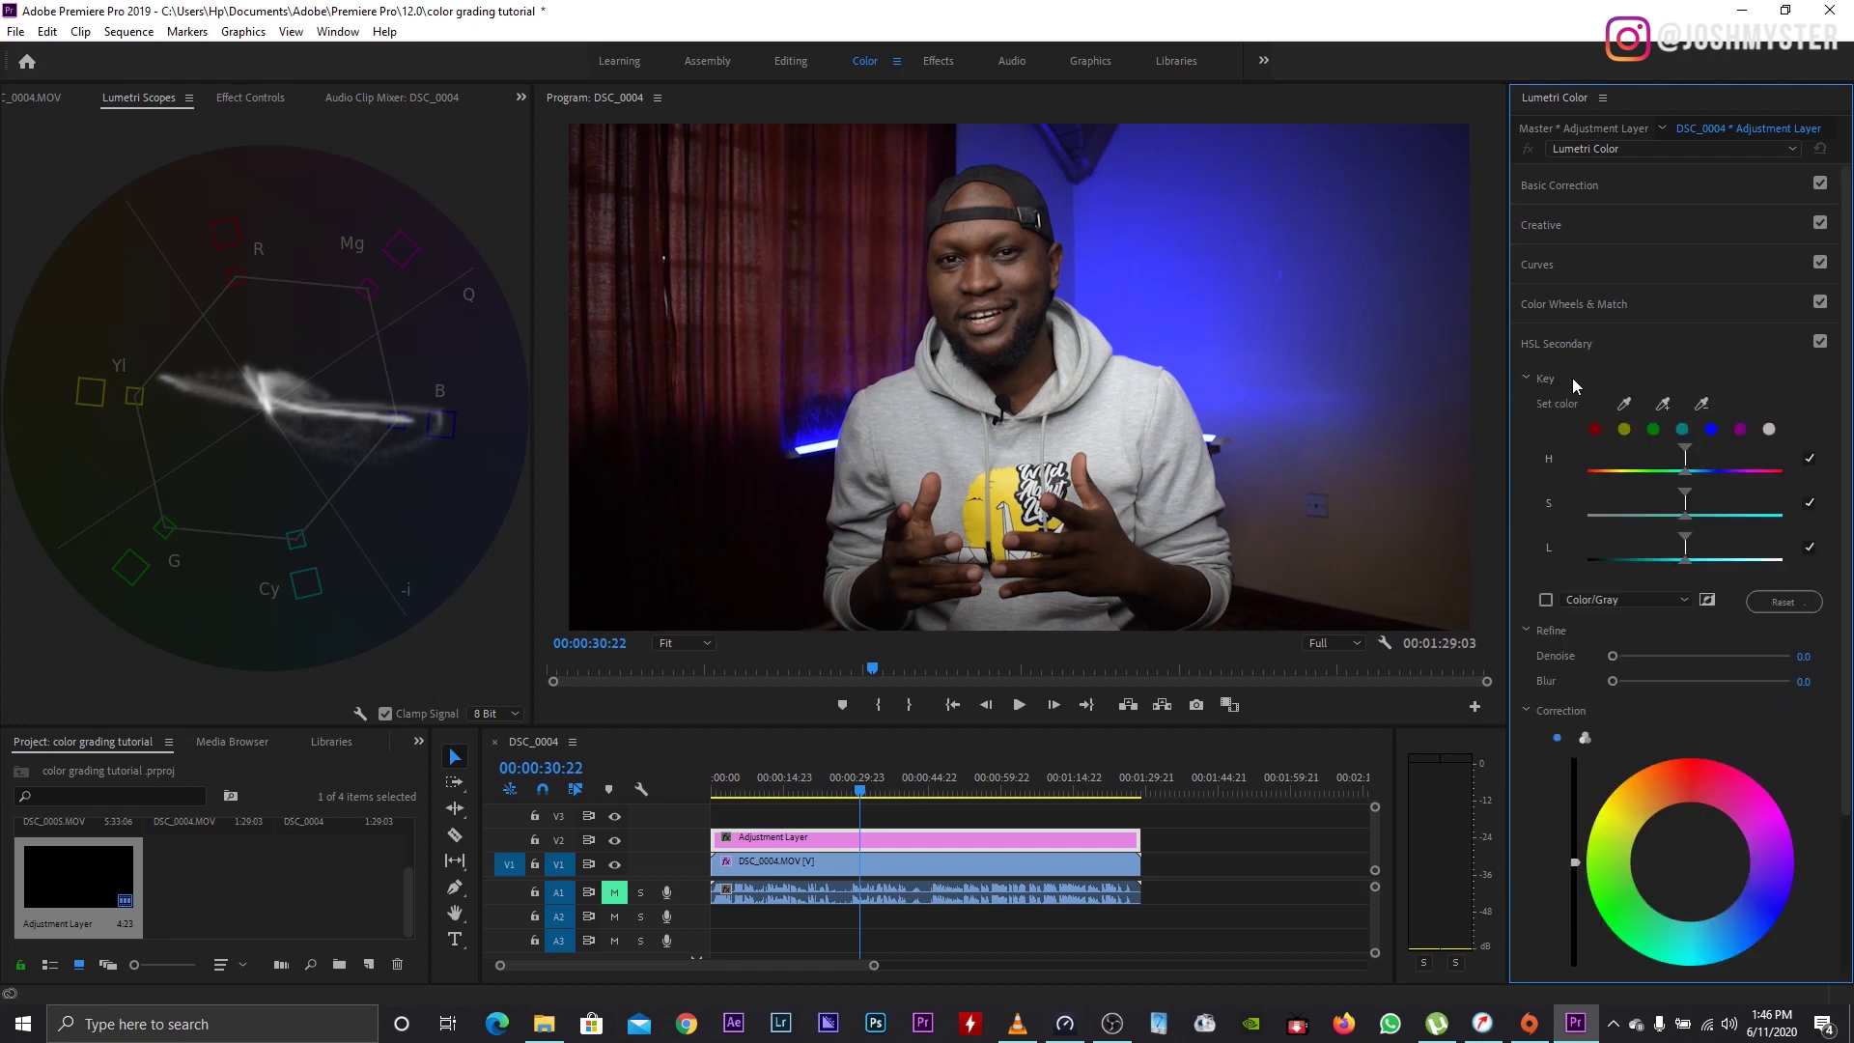
{"action": "left_click", "coordinate": [1630, 396]}
{"action": "left_click", "coordinate": [990, 202]}
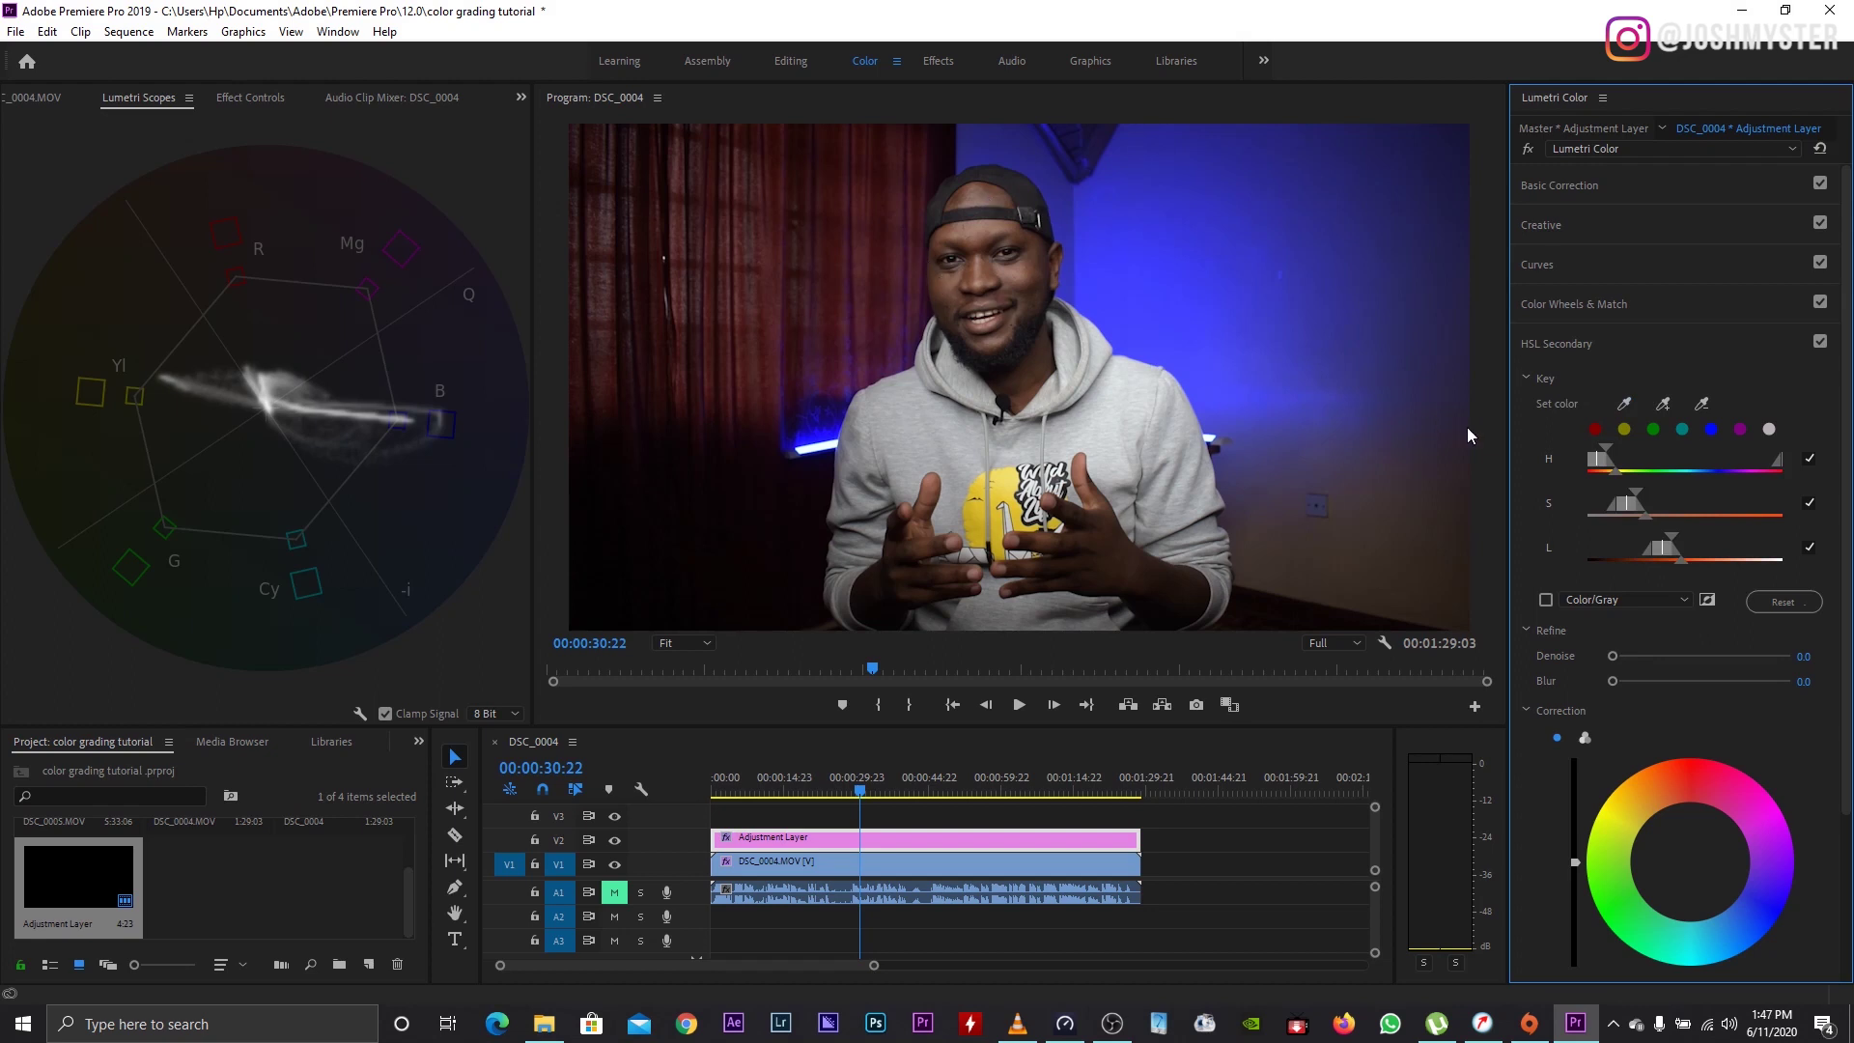
{"action": "left_click", "coordinate": [1546, 601]}
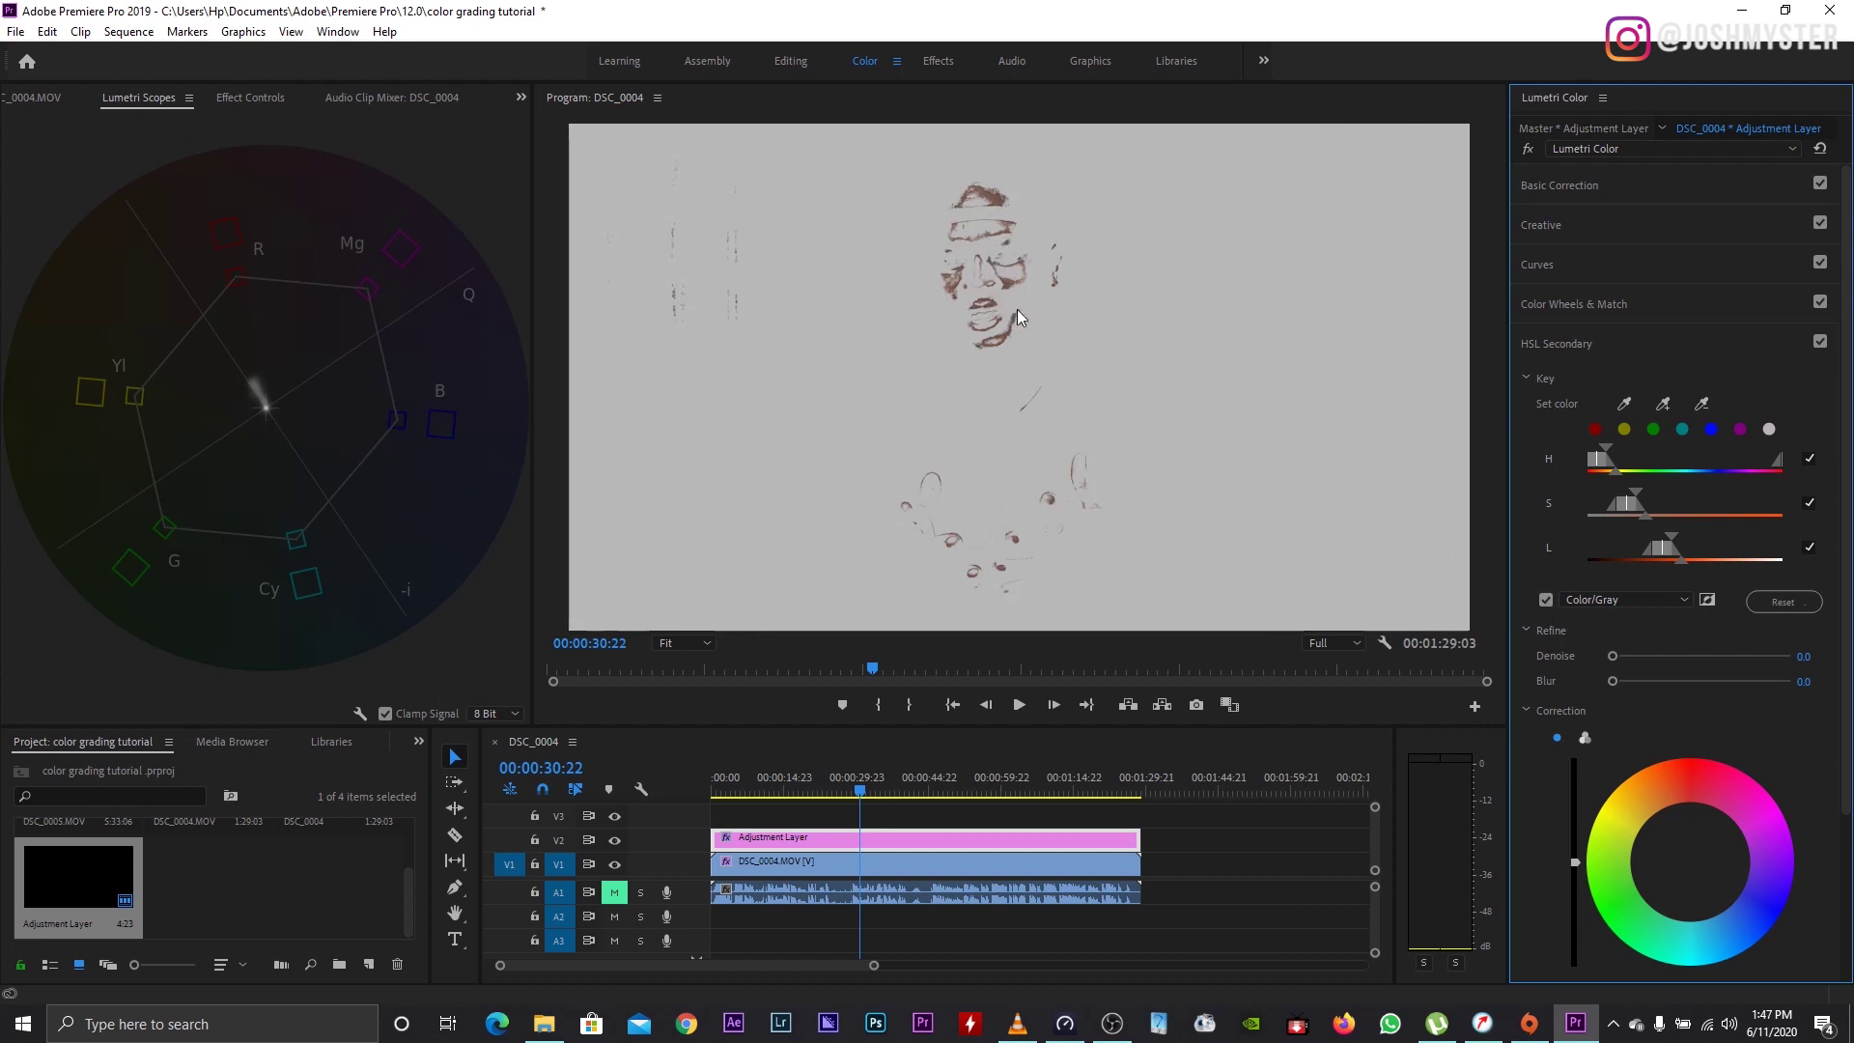
{"action": "left_click", "coordinate": [1546, 600]}
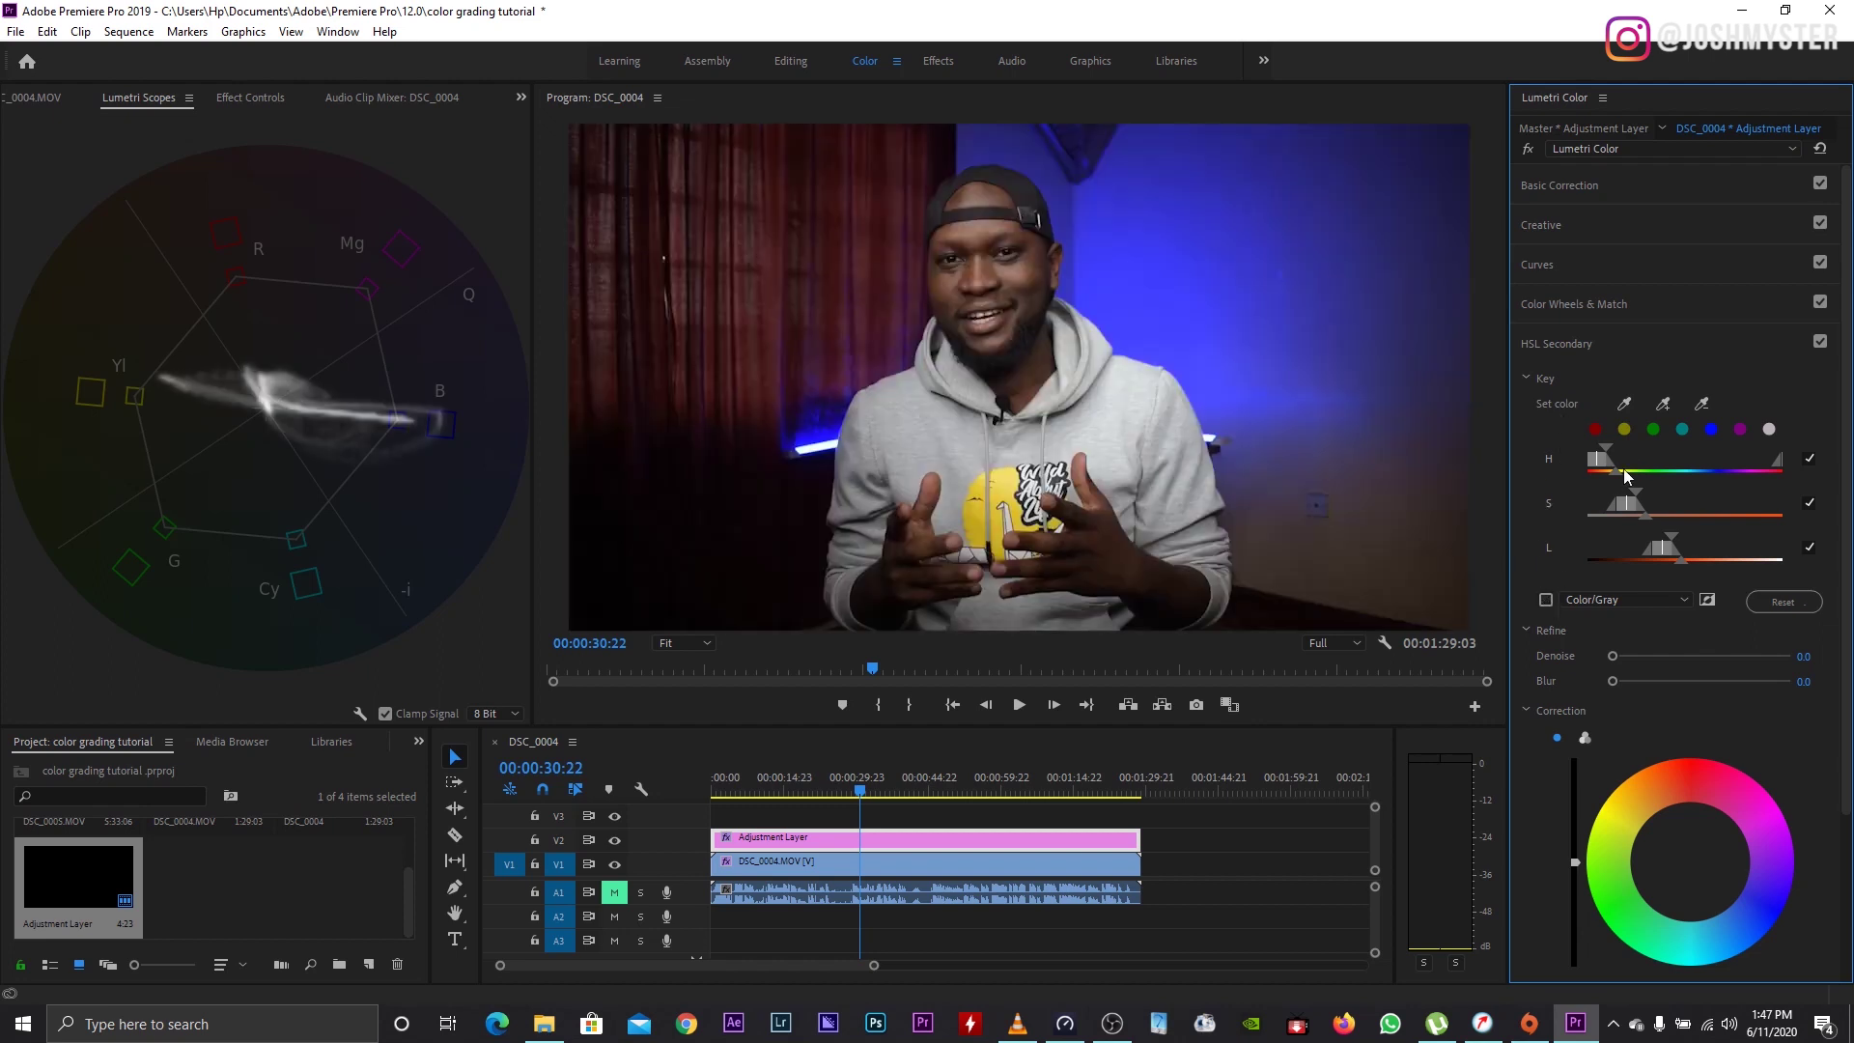
Step: Add further skin tones from the forehead and the side of the face to the HSL Secondary key
{"action": "left_click", "coordinate": [1665, 402]}
{"action": "left_click", "coordinate": [988, 227]}
{"action": "left_click", "coordinate": [1664, 404]}
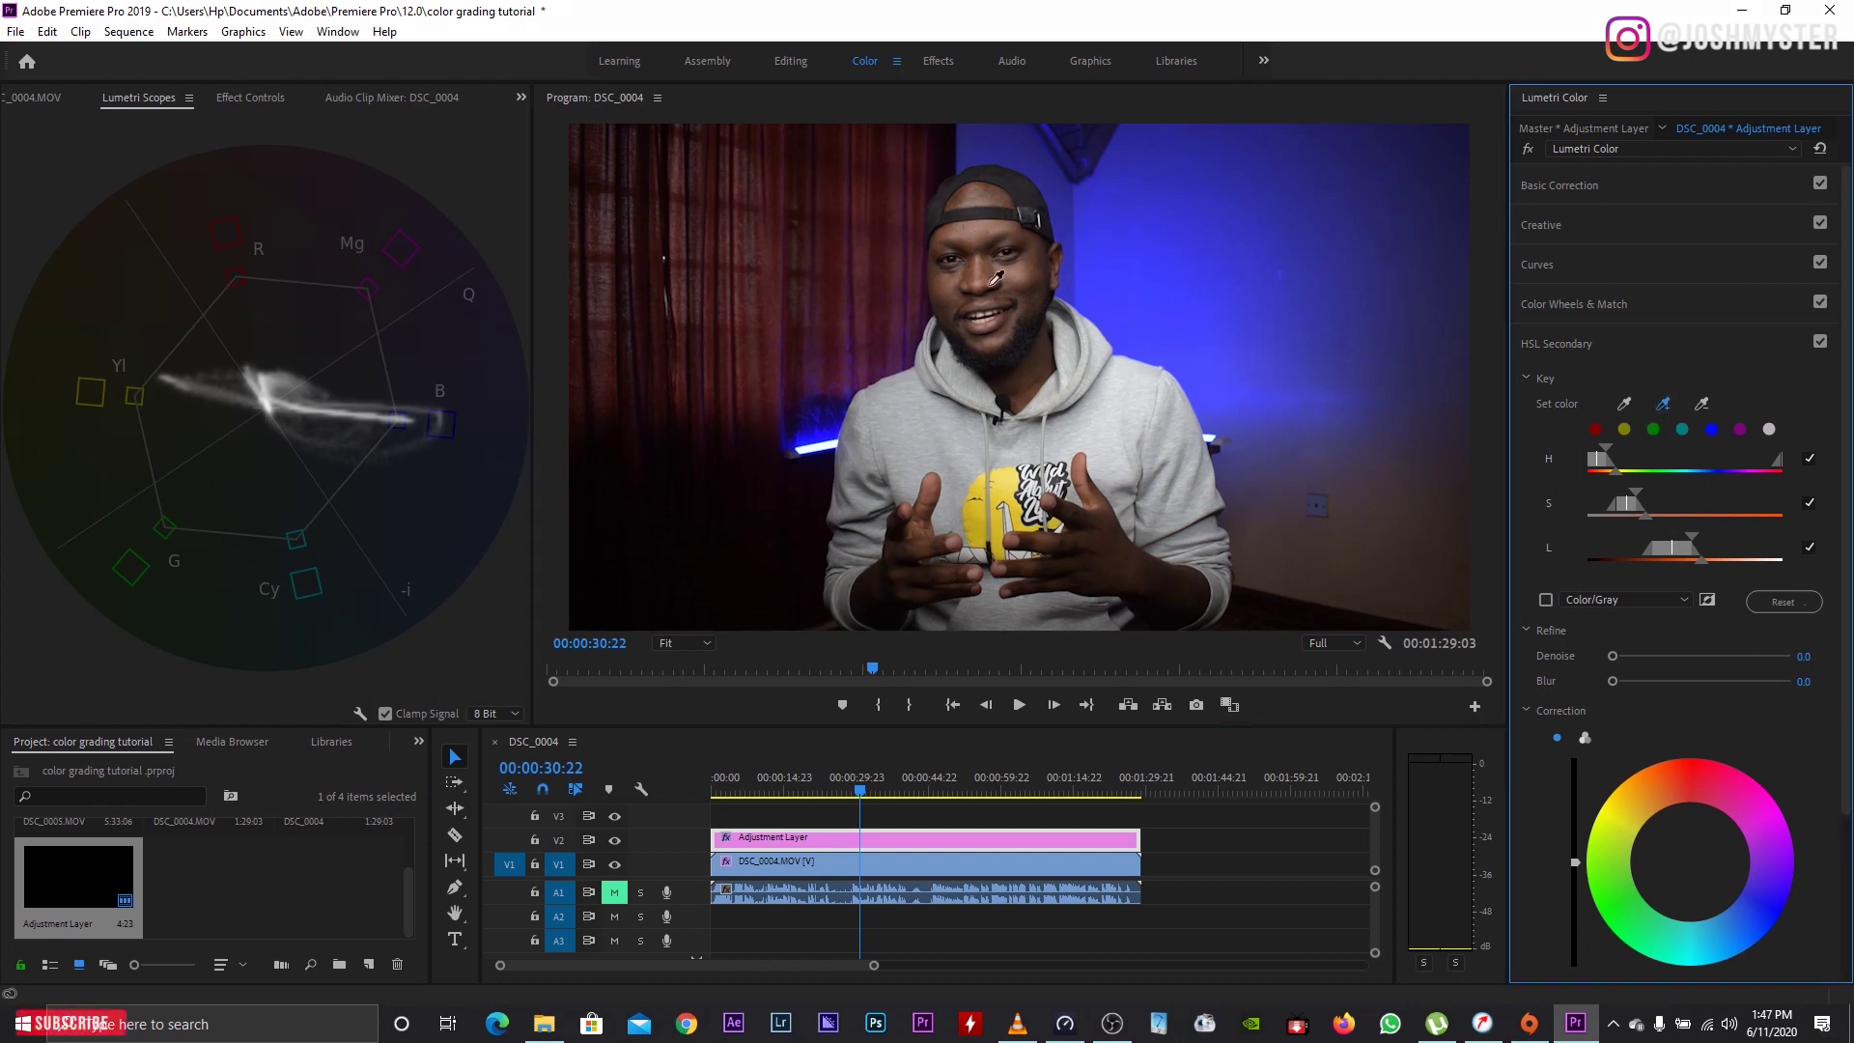
{"action": "left_click", "coordinate": [974, 234]}
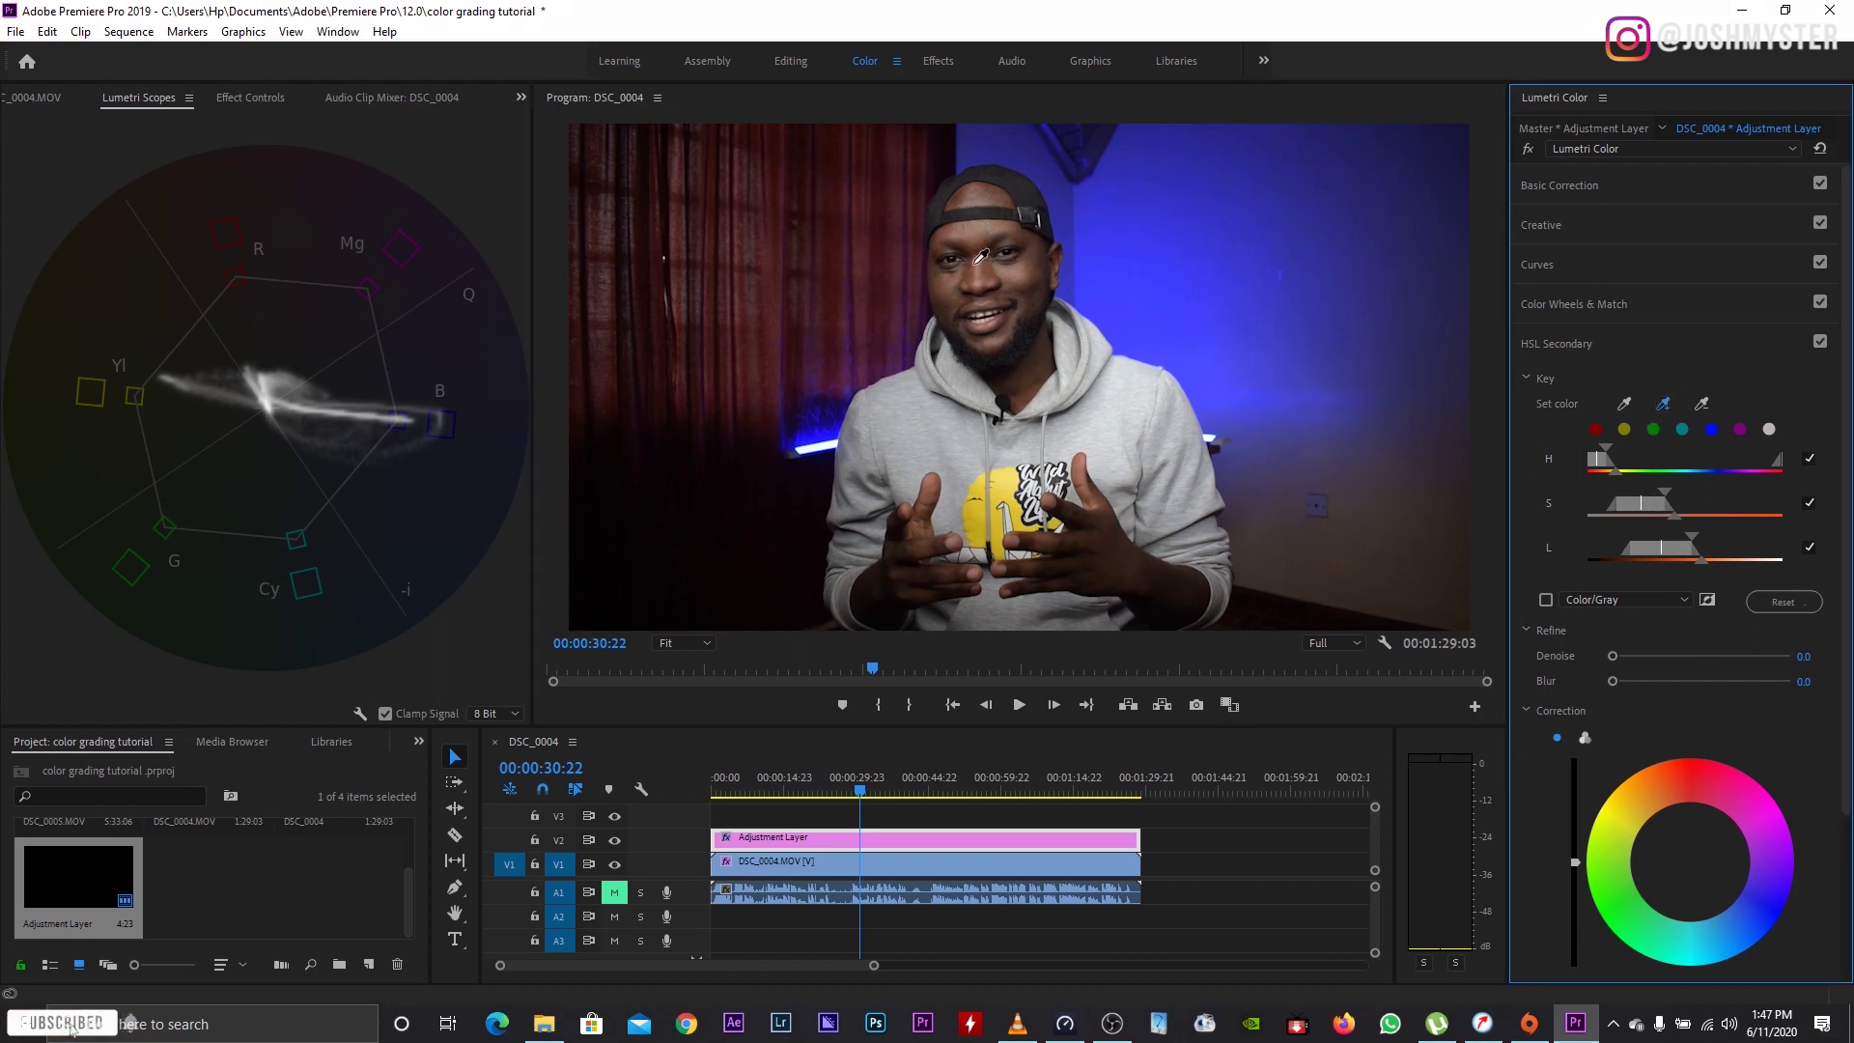
{"action": "left_click", "coordinate": [1664, 403]}
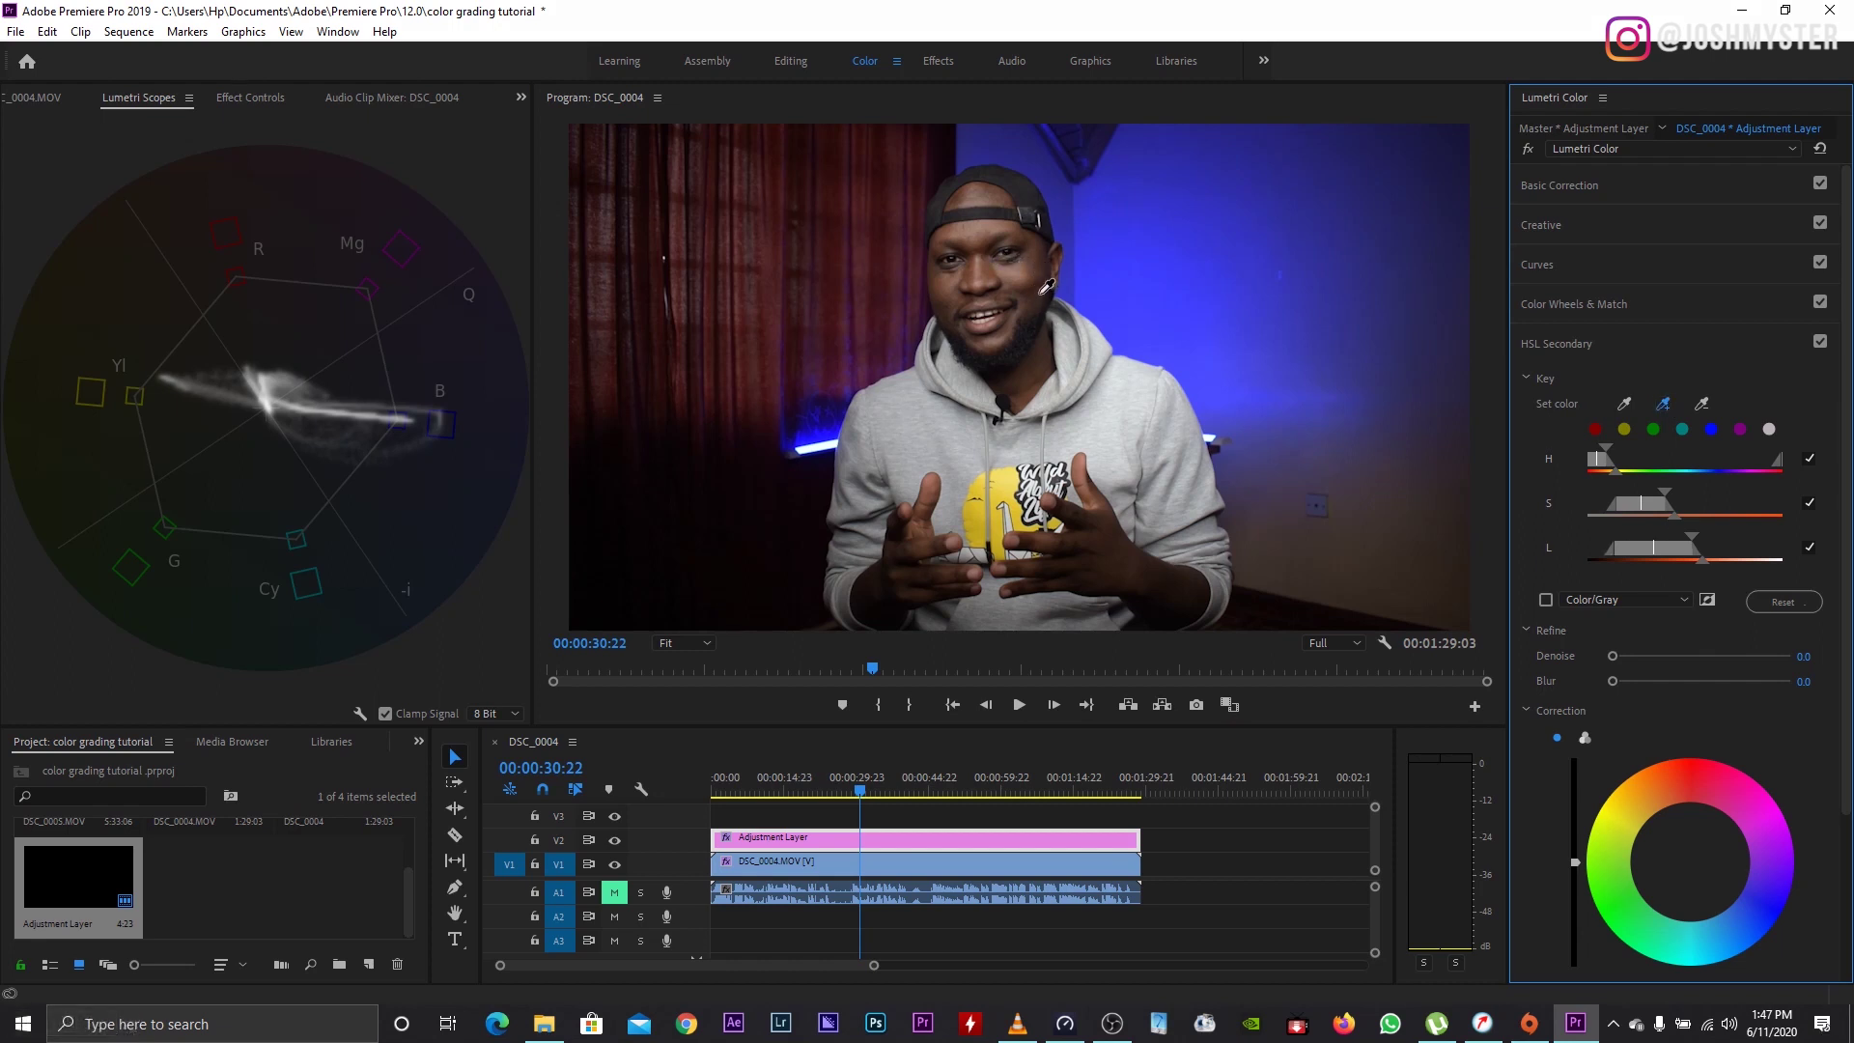
{"action": "left_click", "coordinate": [1057, 253]}
{"action": "left_click", "coordinate": [1663, 403]}
{"action": "left_click", "coordinate": [1663, 404]}
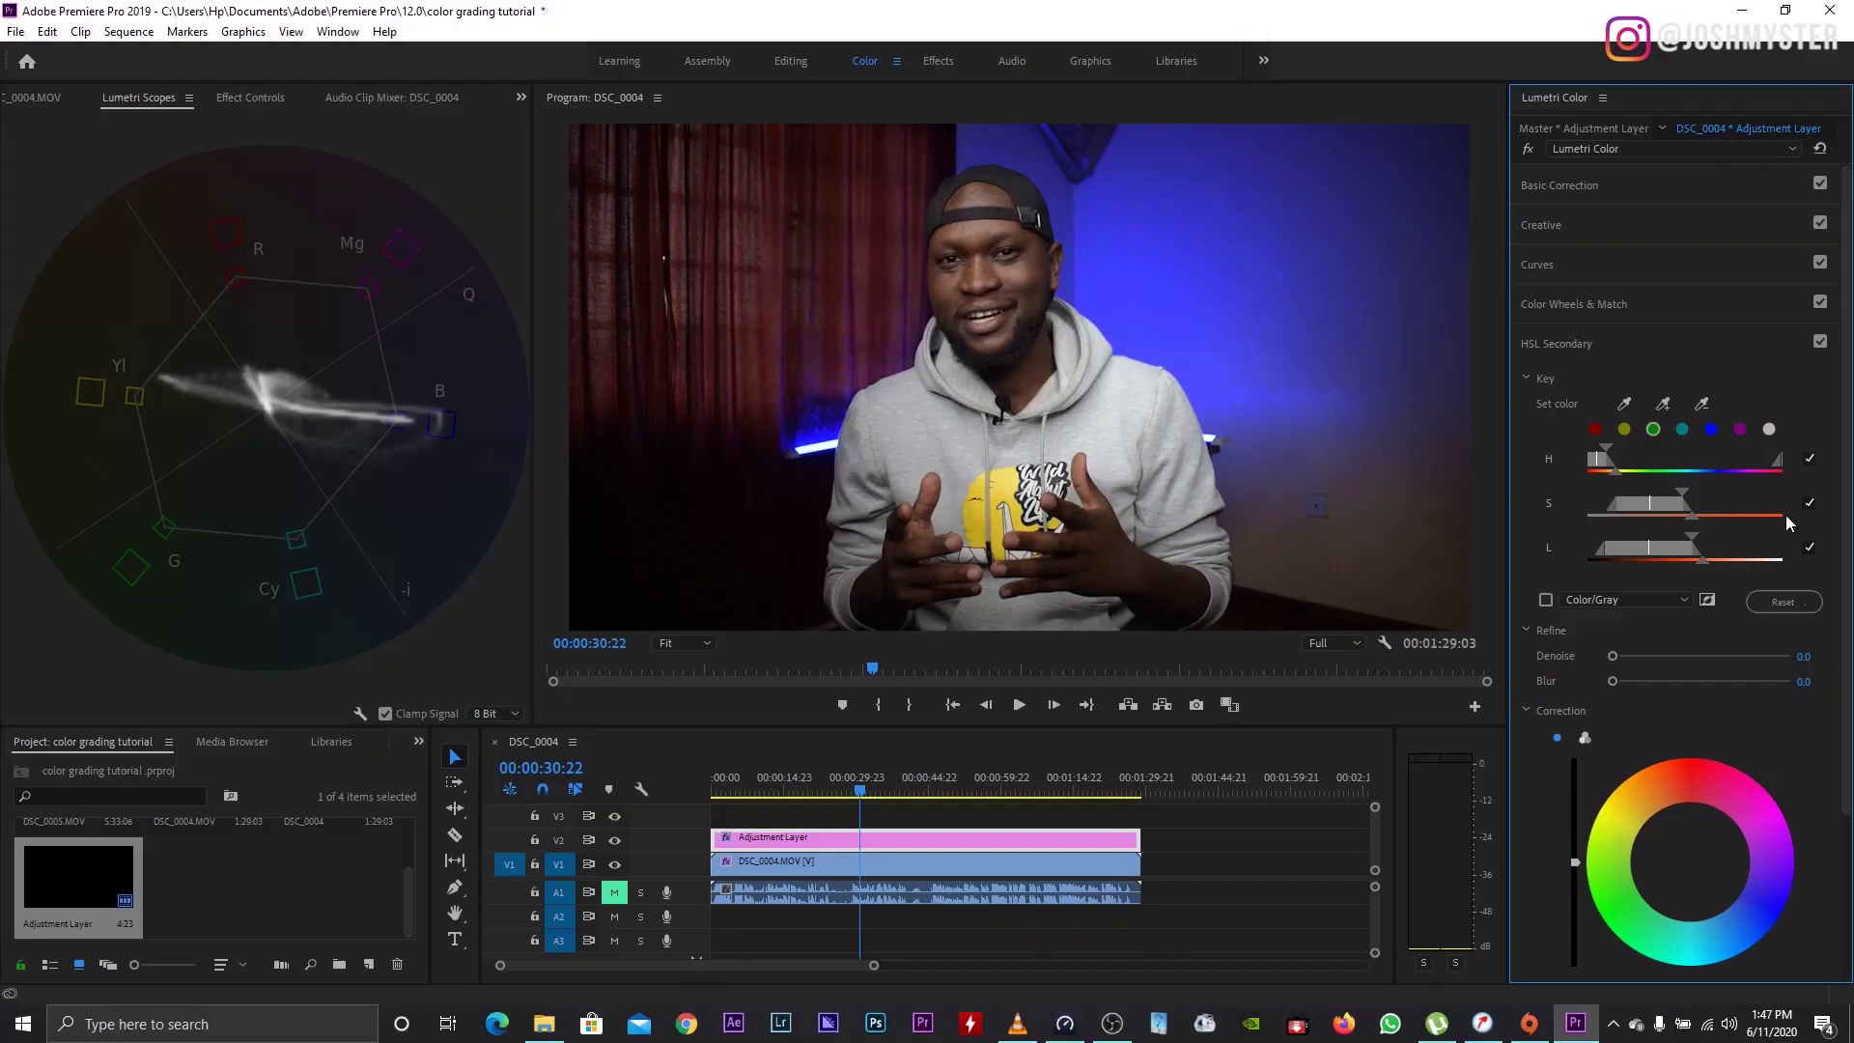
Step: Preview the widened skin key as a Color/Gray mask and compare it with its inverted version
{"action": "left_click", "coordinate": [1545, 600]}
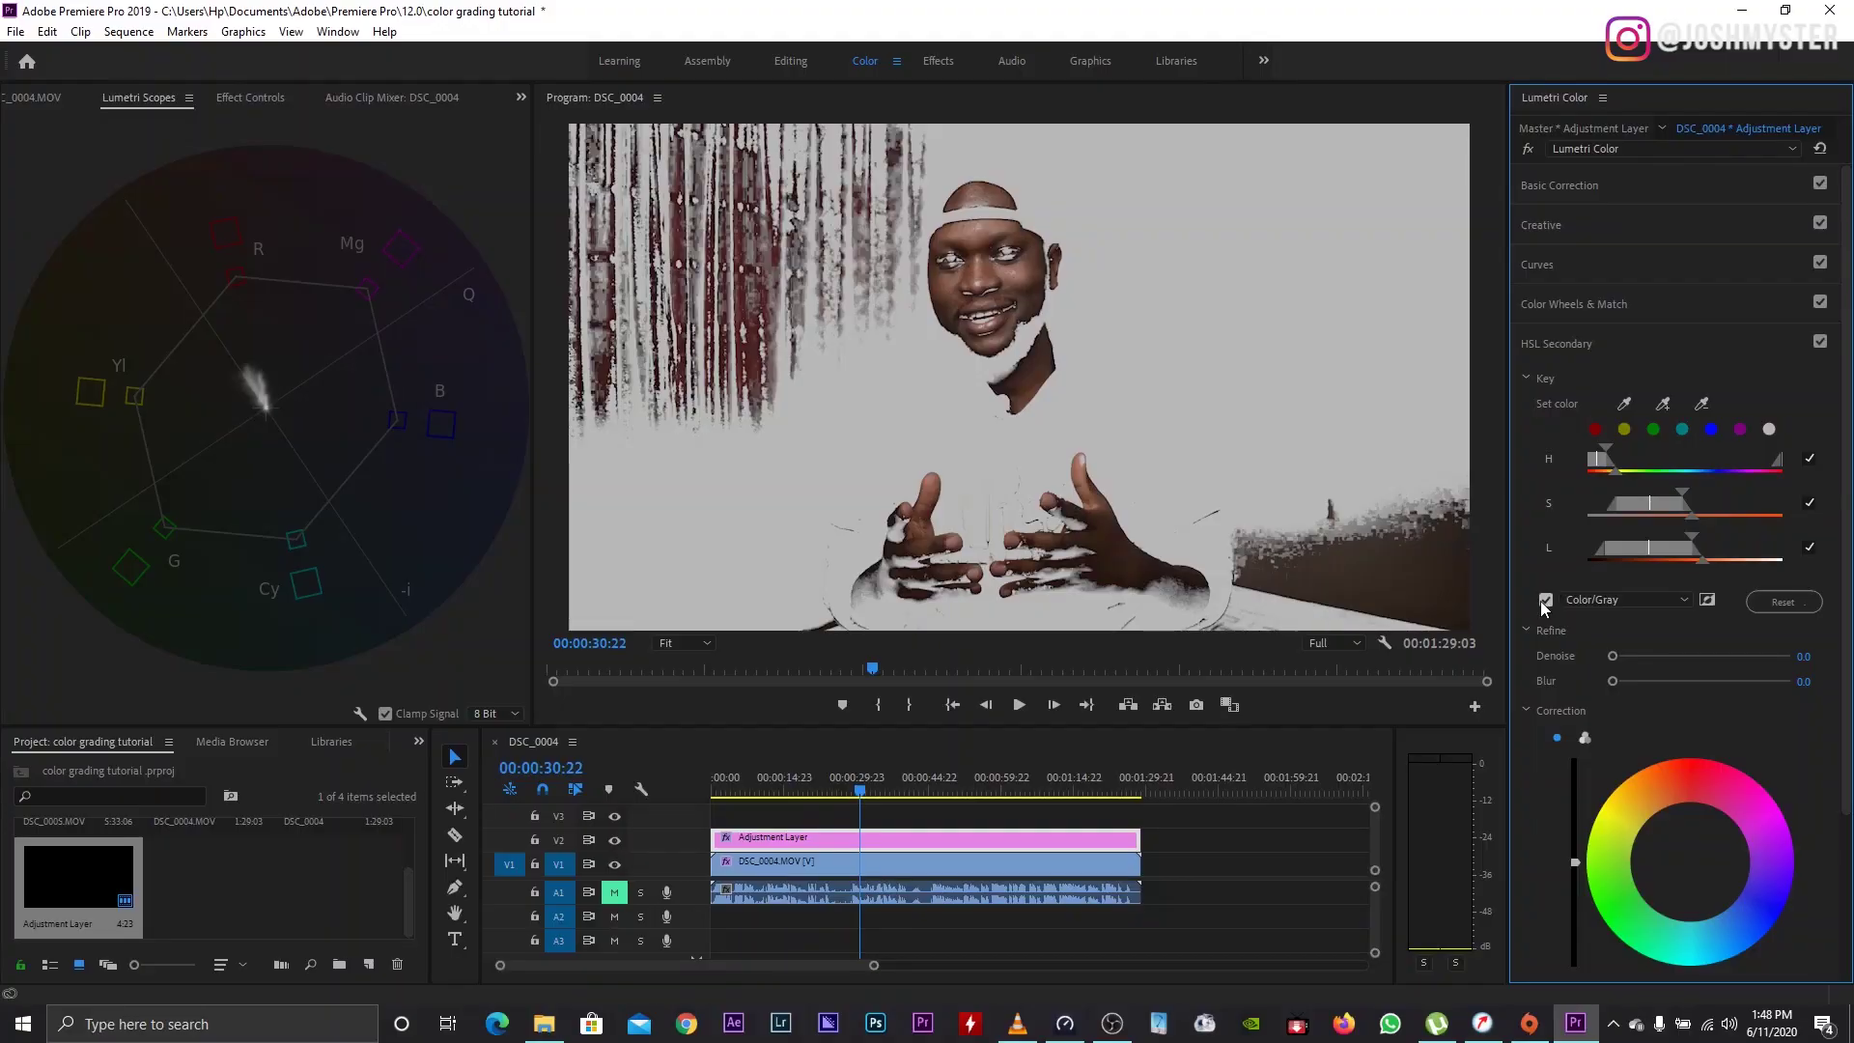
{"action": "left_click", "coordinate": [1546, 601]}
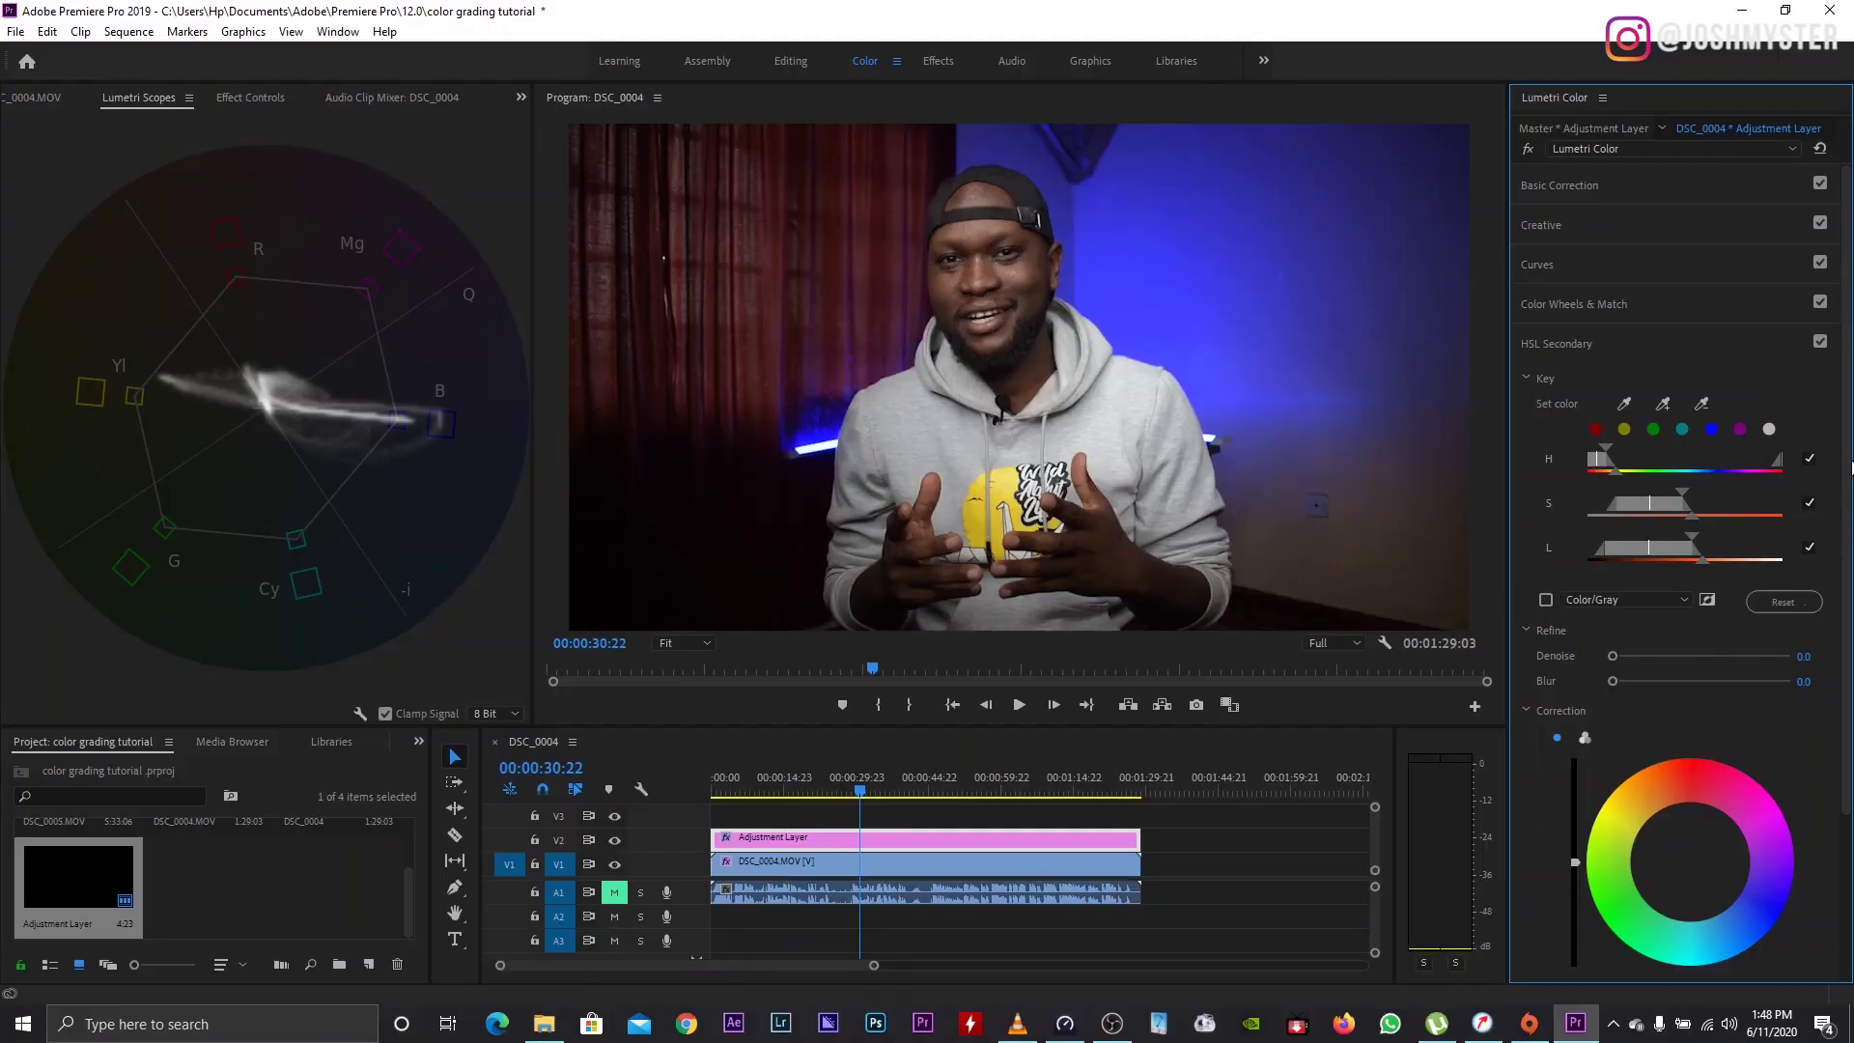
{"action": "scroll", "coordinate": [1849, 469], "scroll_direction": "down", "scroll_amount": 2}
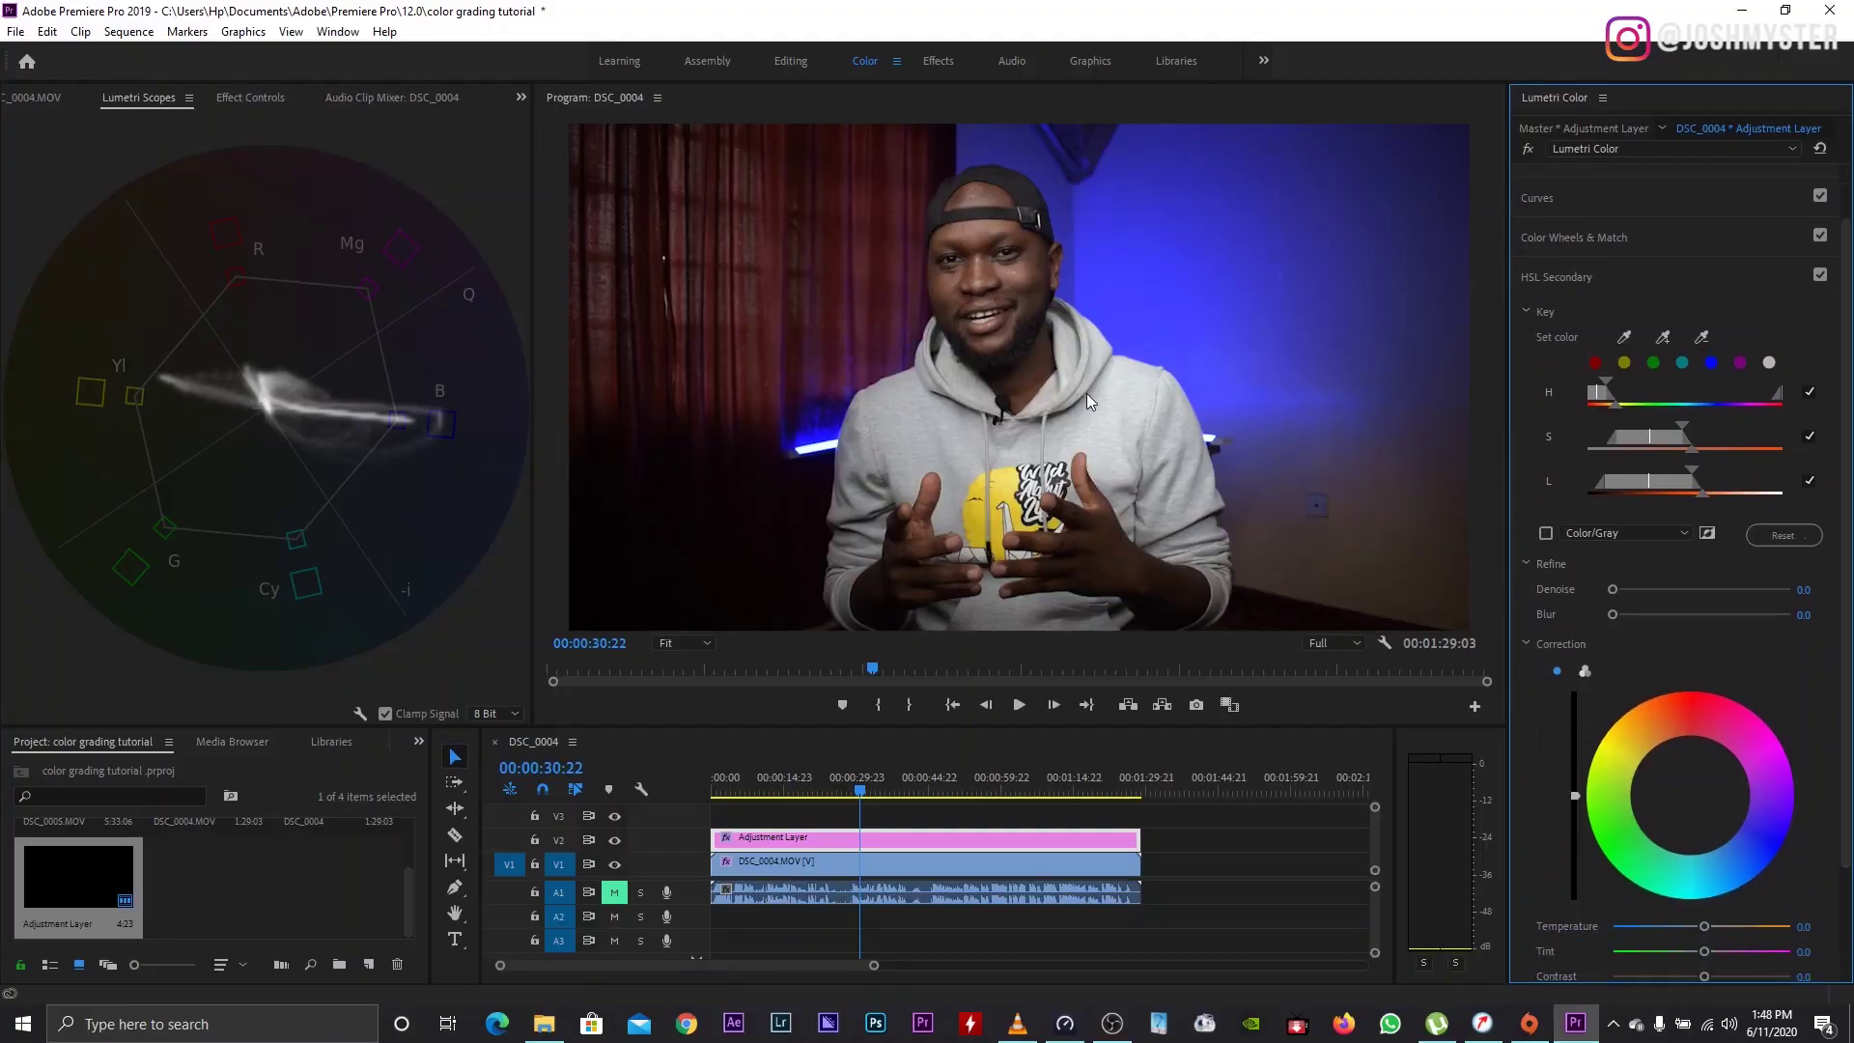
{"action": "left_click", "coordinate": [1547, 535]}
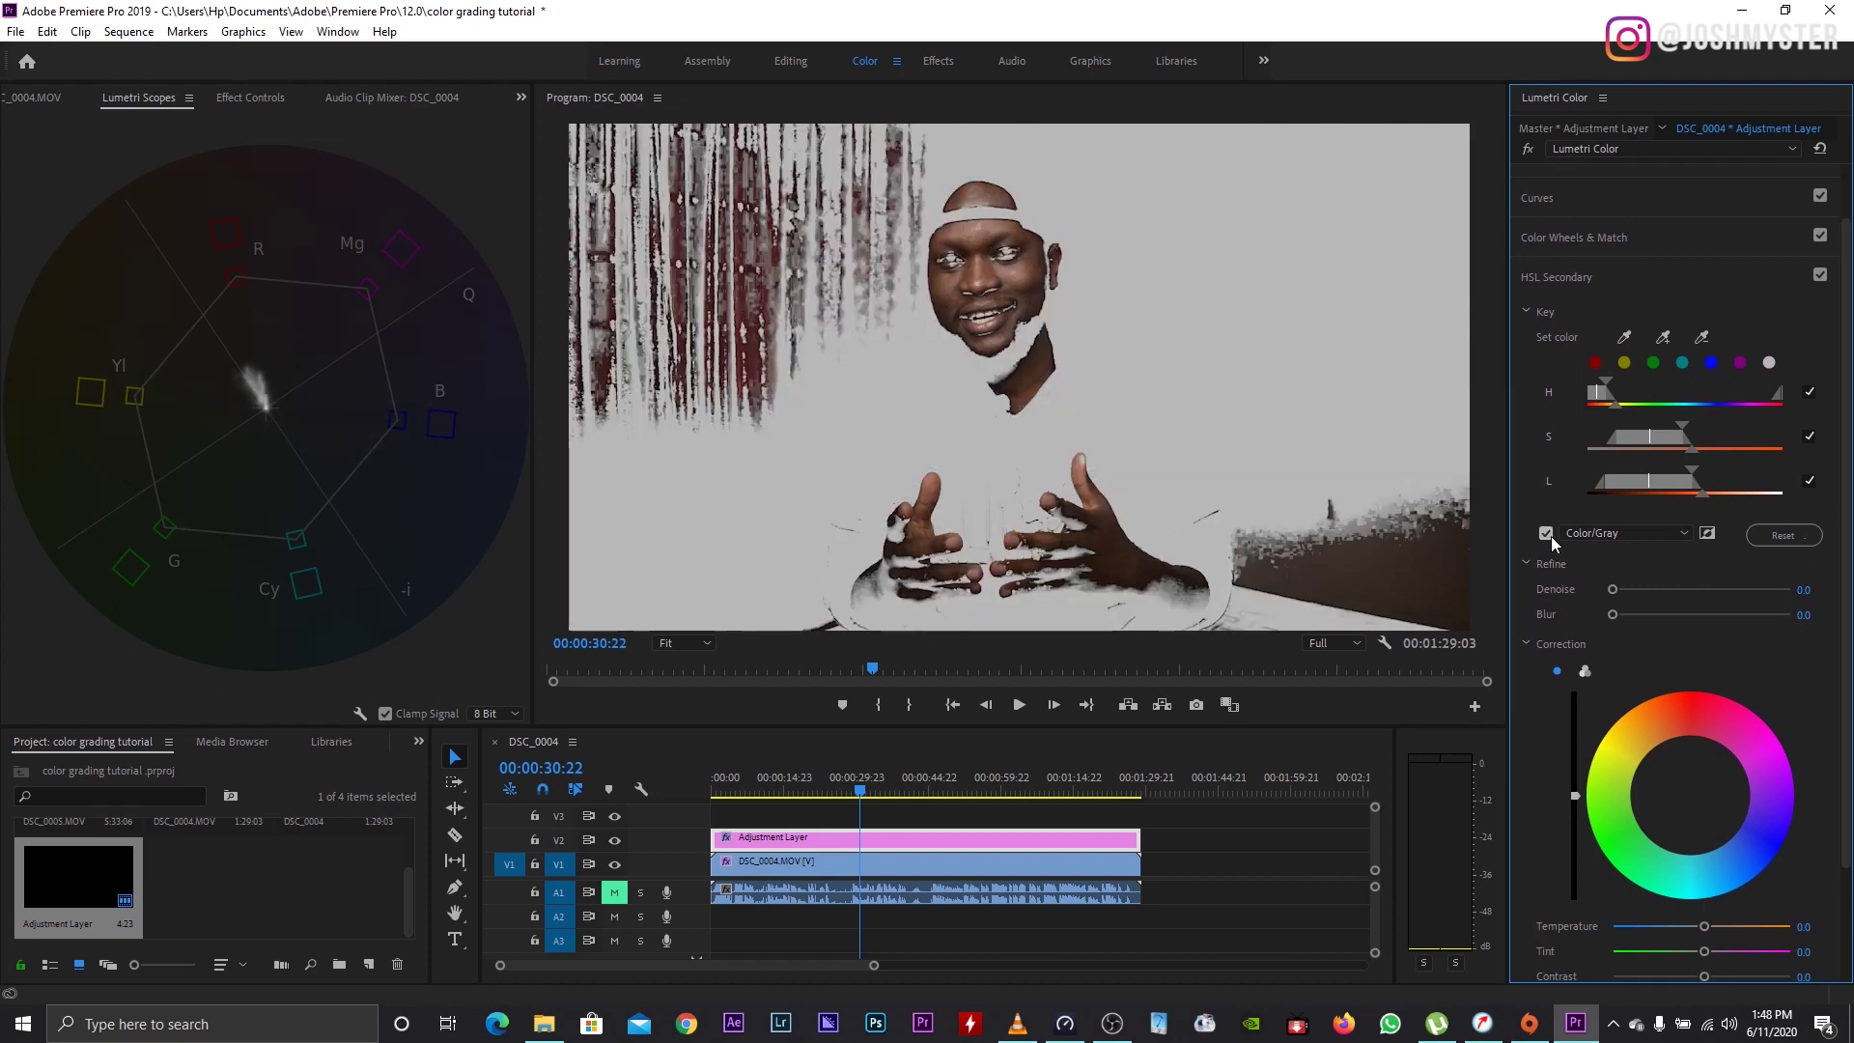
{"action": "left_click", "coordinate": [1709, 537]}
{"action": "left_click", "coordinate": [1709, 537]}
Step: Set the keyed skin's correction temperature to 14.6 and compare the full image with the Lumetri effect off and on
{"action": "scroll", "coordinate": [1707, 814], "scroll_direction": "down", "scroll_amount": 3}
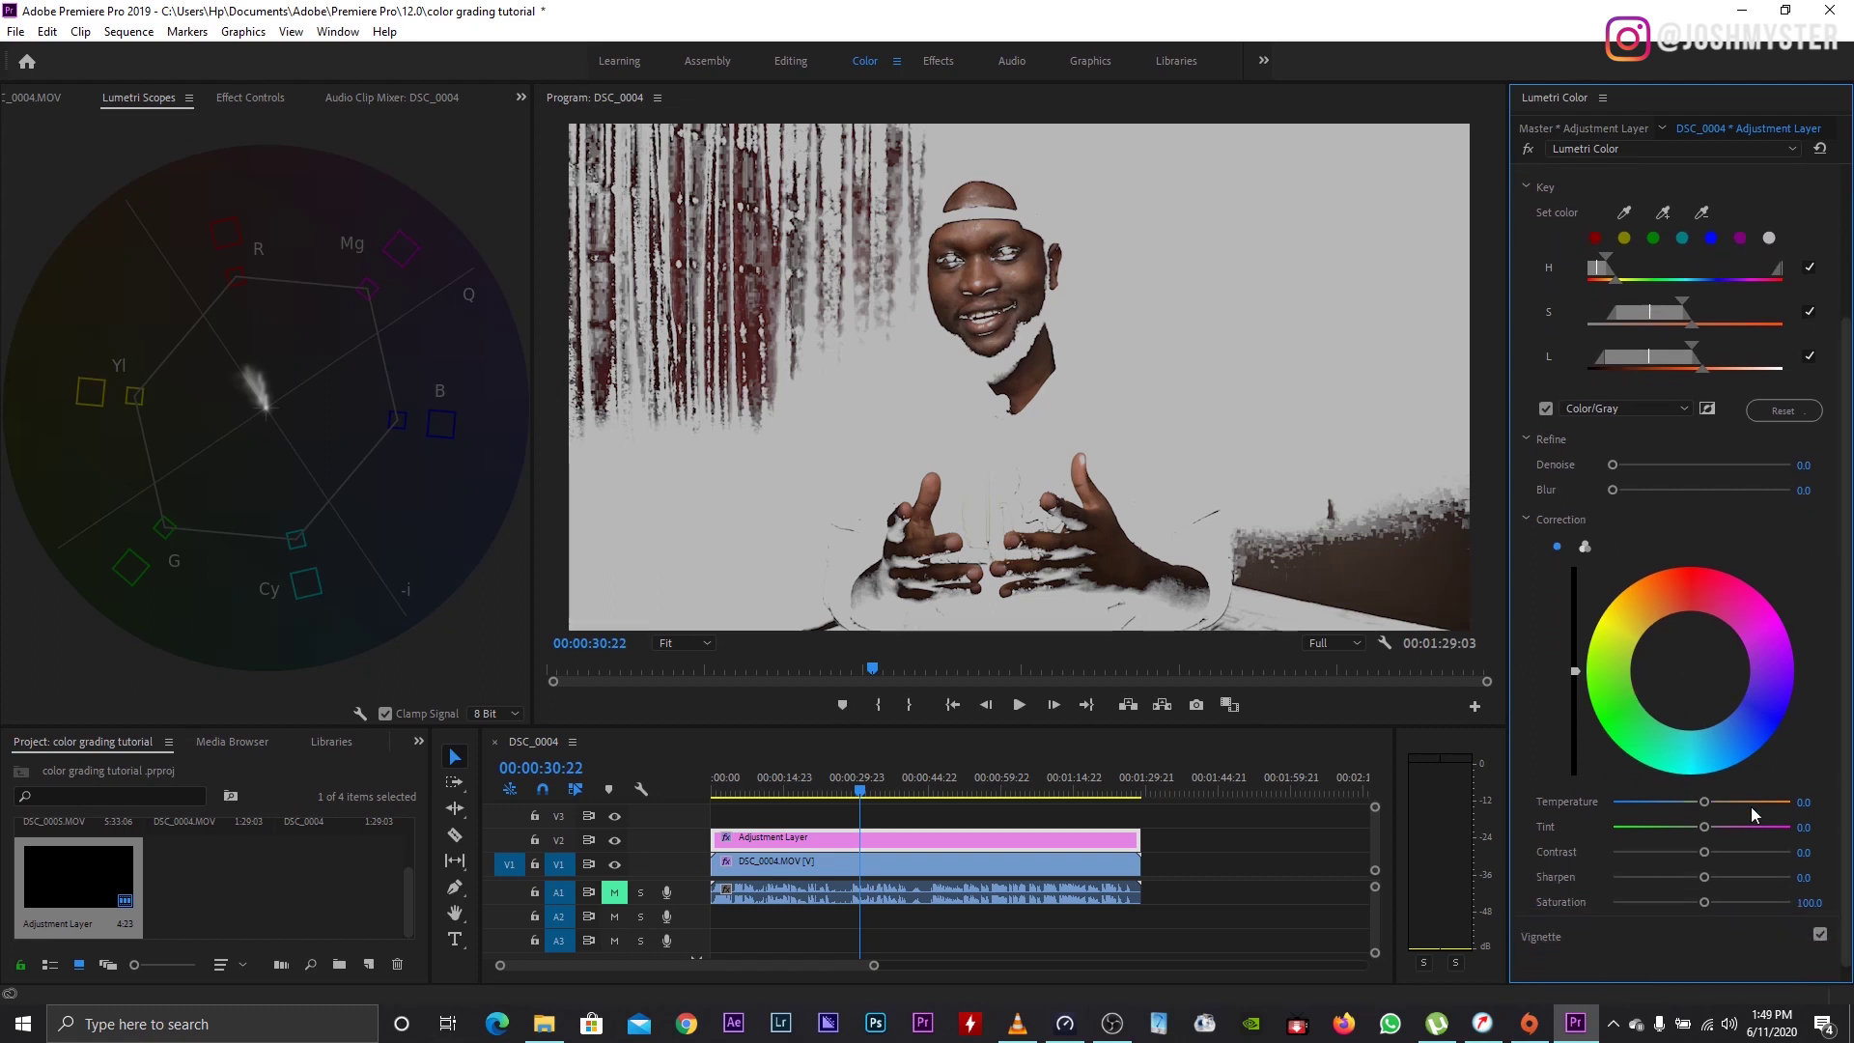
{"action": "left_click_drag", "start_coordinate": [1709, 807], "coordinate": [1715, 807]}
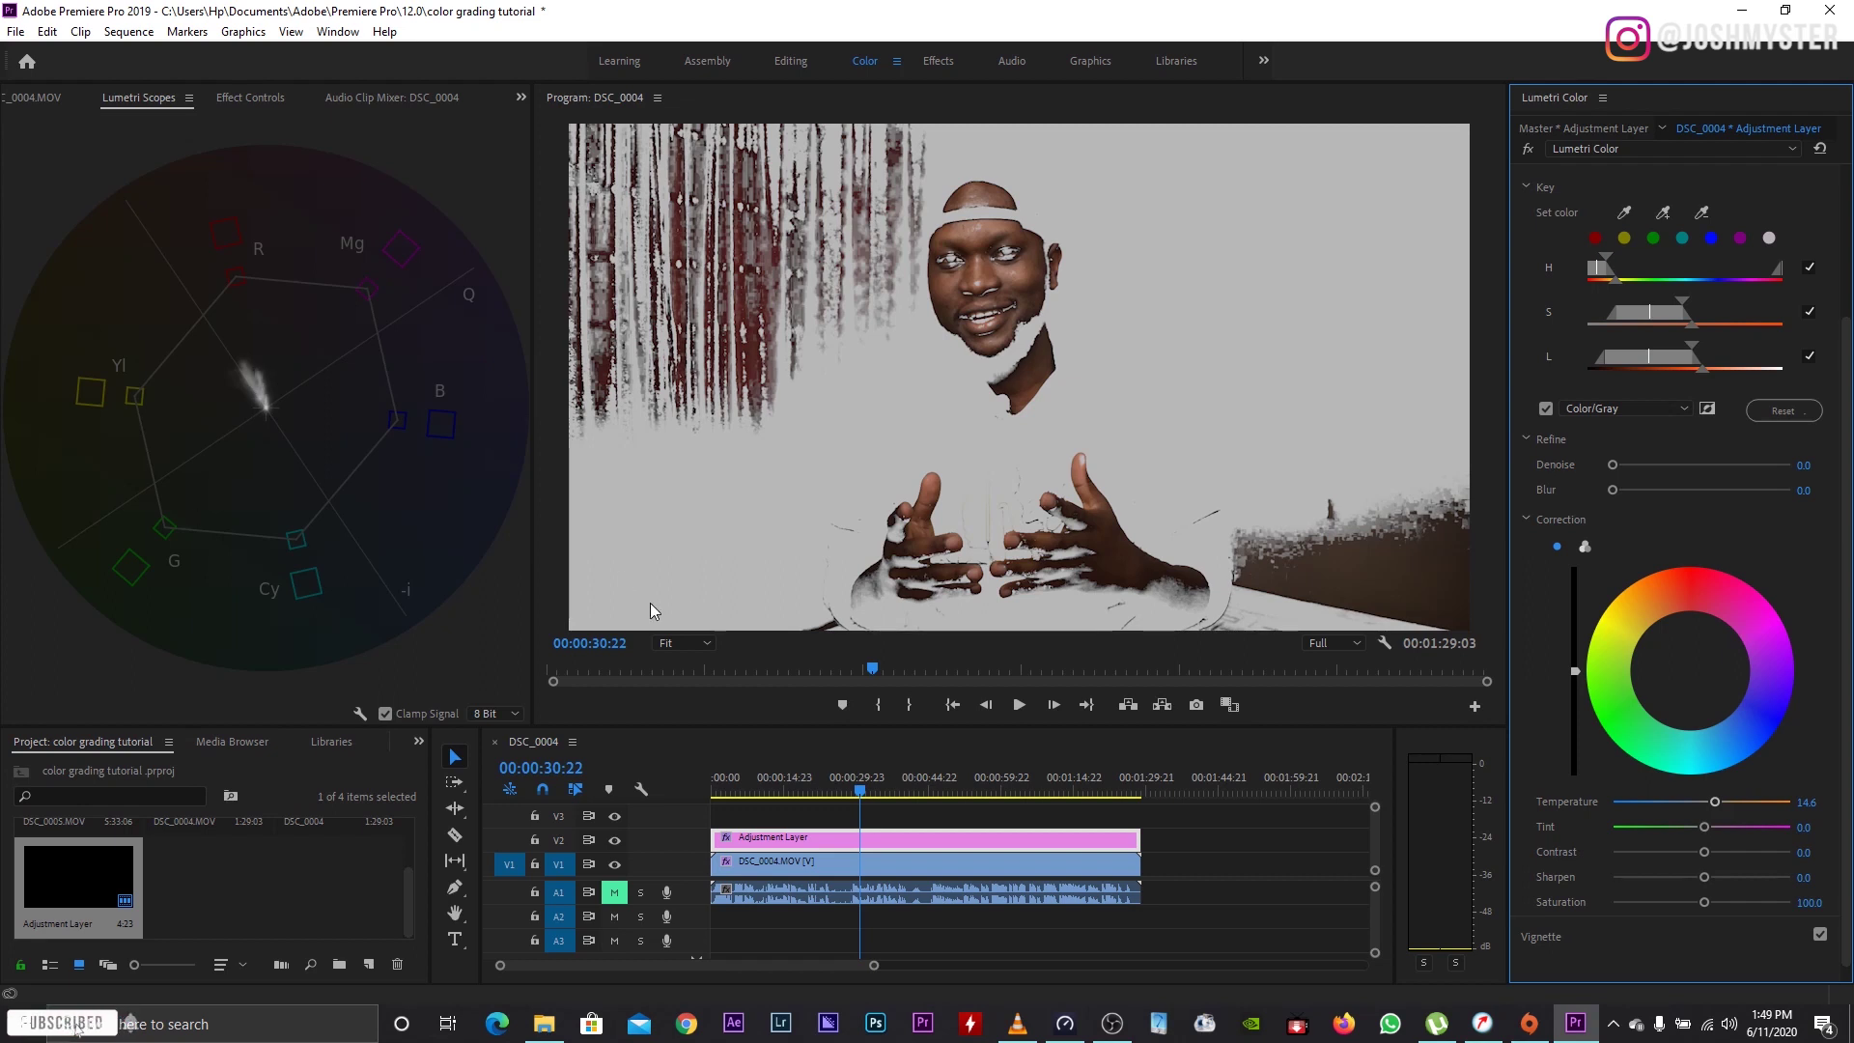
{"action": "left_click", "coordinate": [1545, 410]}
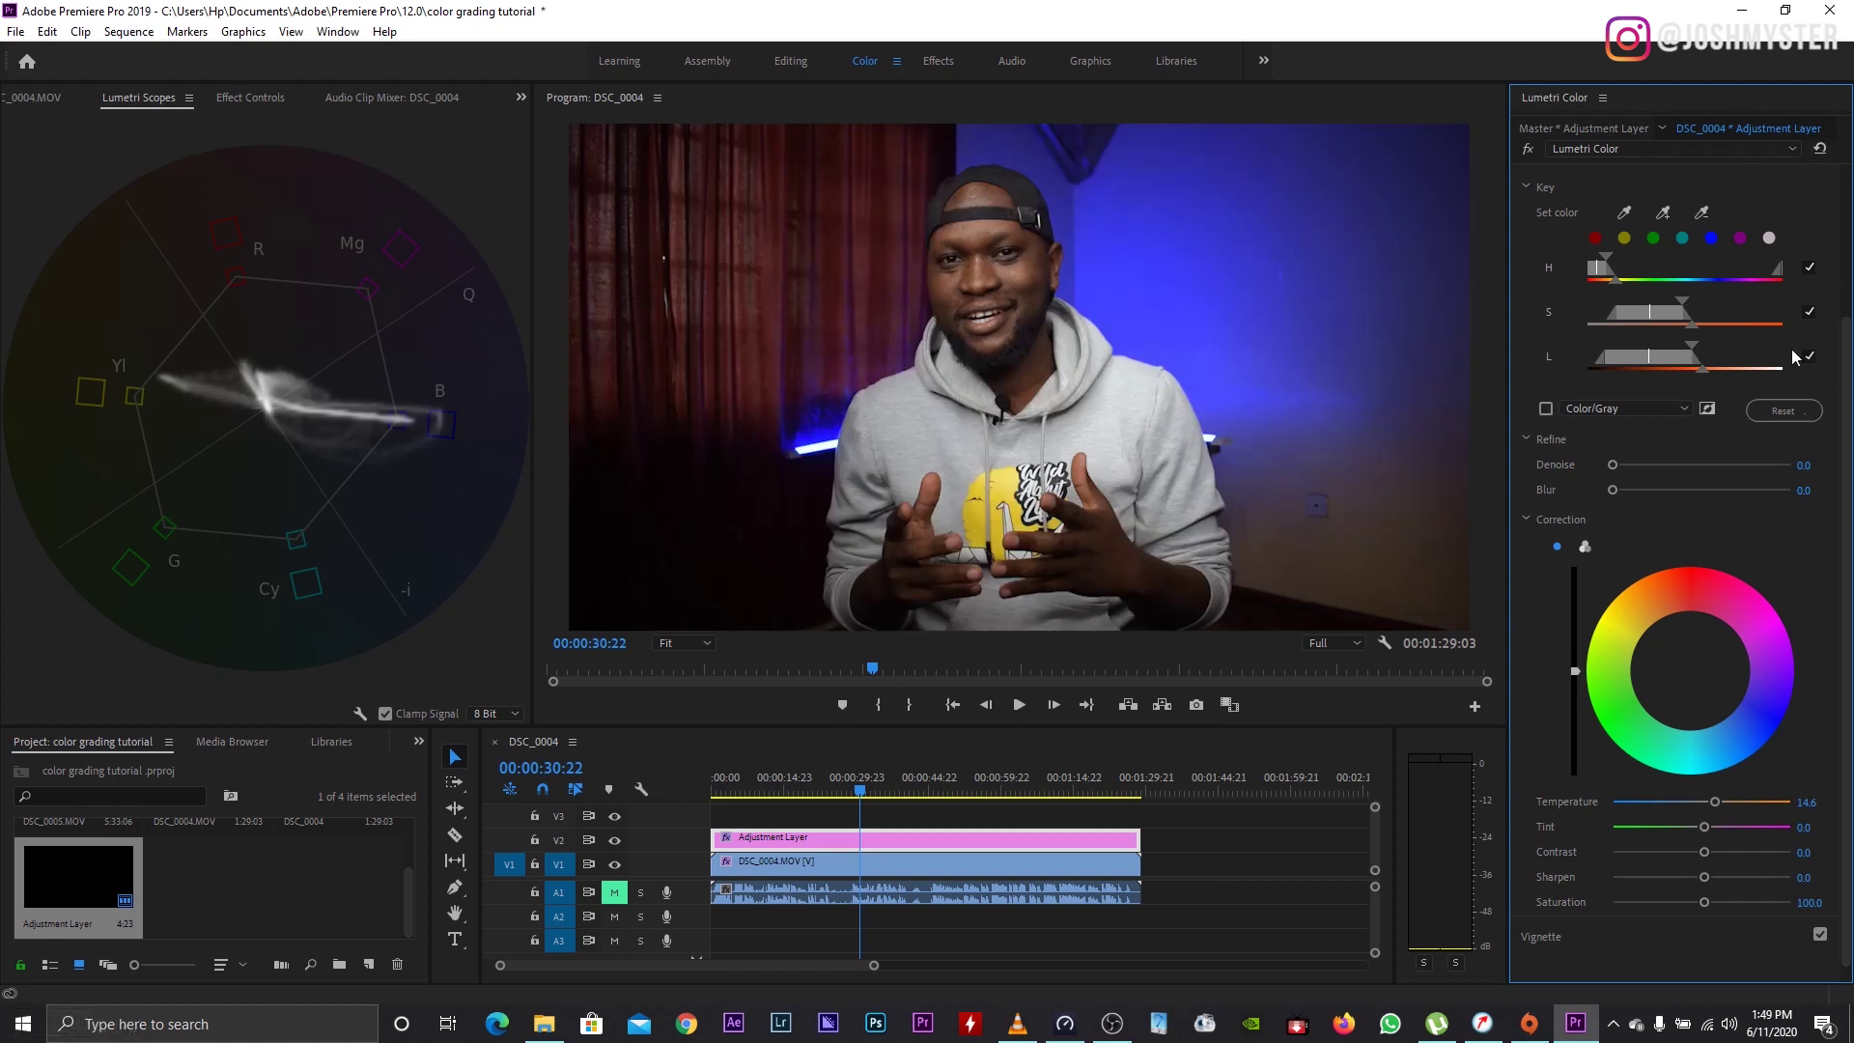
{"action": "scroll", "coordinate": [1831, 642], "scroll_direction": "up", "scroll_amount": 1}
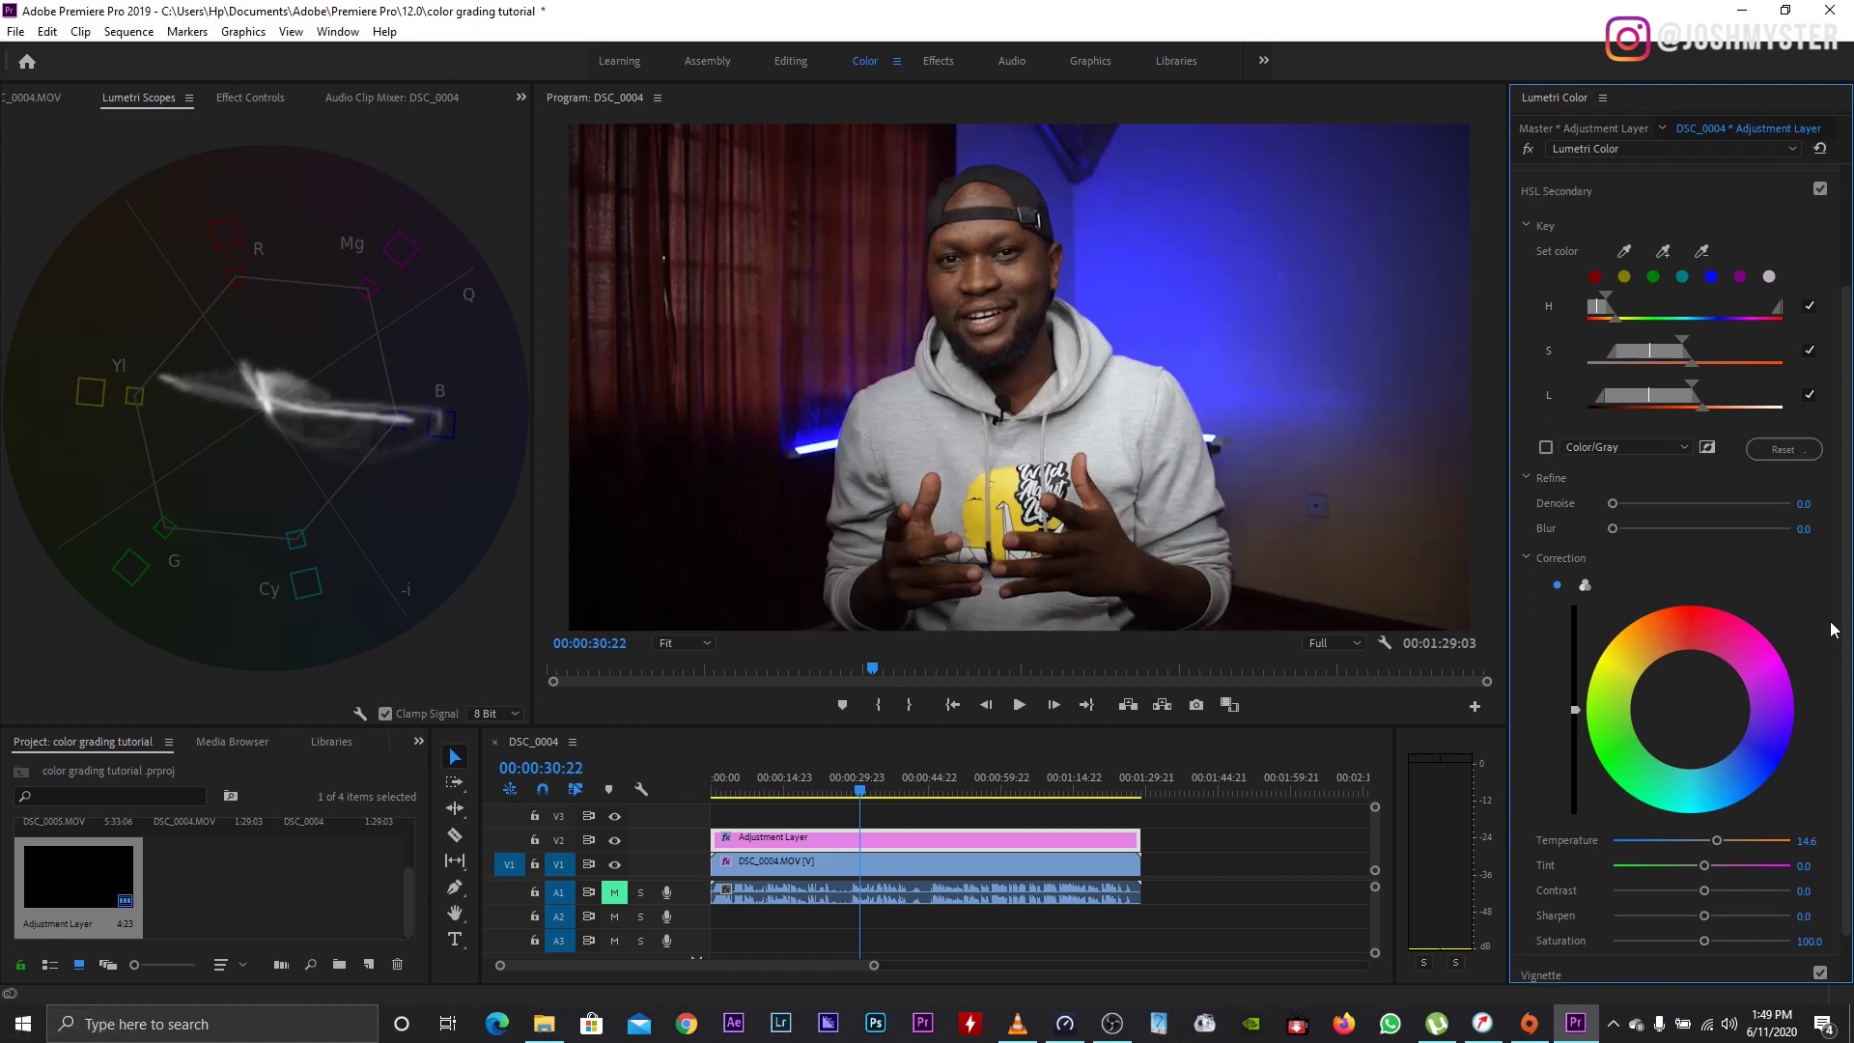
{"action": "left_click", "coordinate": [1530, 147]}
{"action": "left_click", "coordinate": [1529, 146]}
{"action": "left_click", "coordinate": [1529, 146]}
{"action": "left_click", "coordinate": [1530, 146]}
{"action": "left_click", "coordinate": [1530, 147]}
Step: Set the keyed skin's correction tint to 3.8 using the mask preview, and compare the Lumetri effect off and on
{"action": "left_click", "coordinate": [1545, 447]}
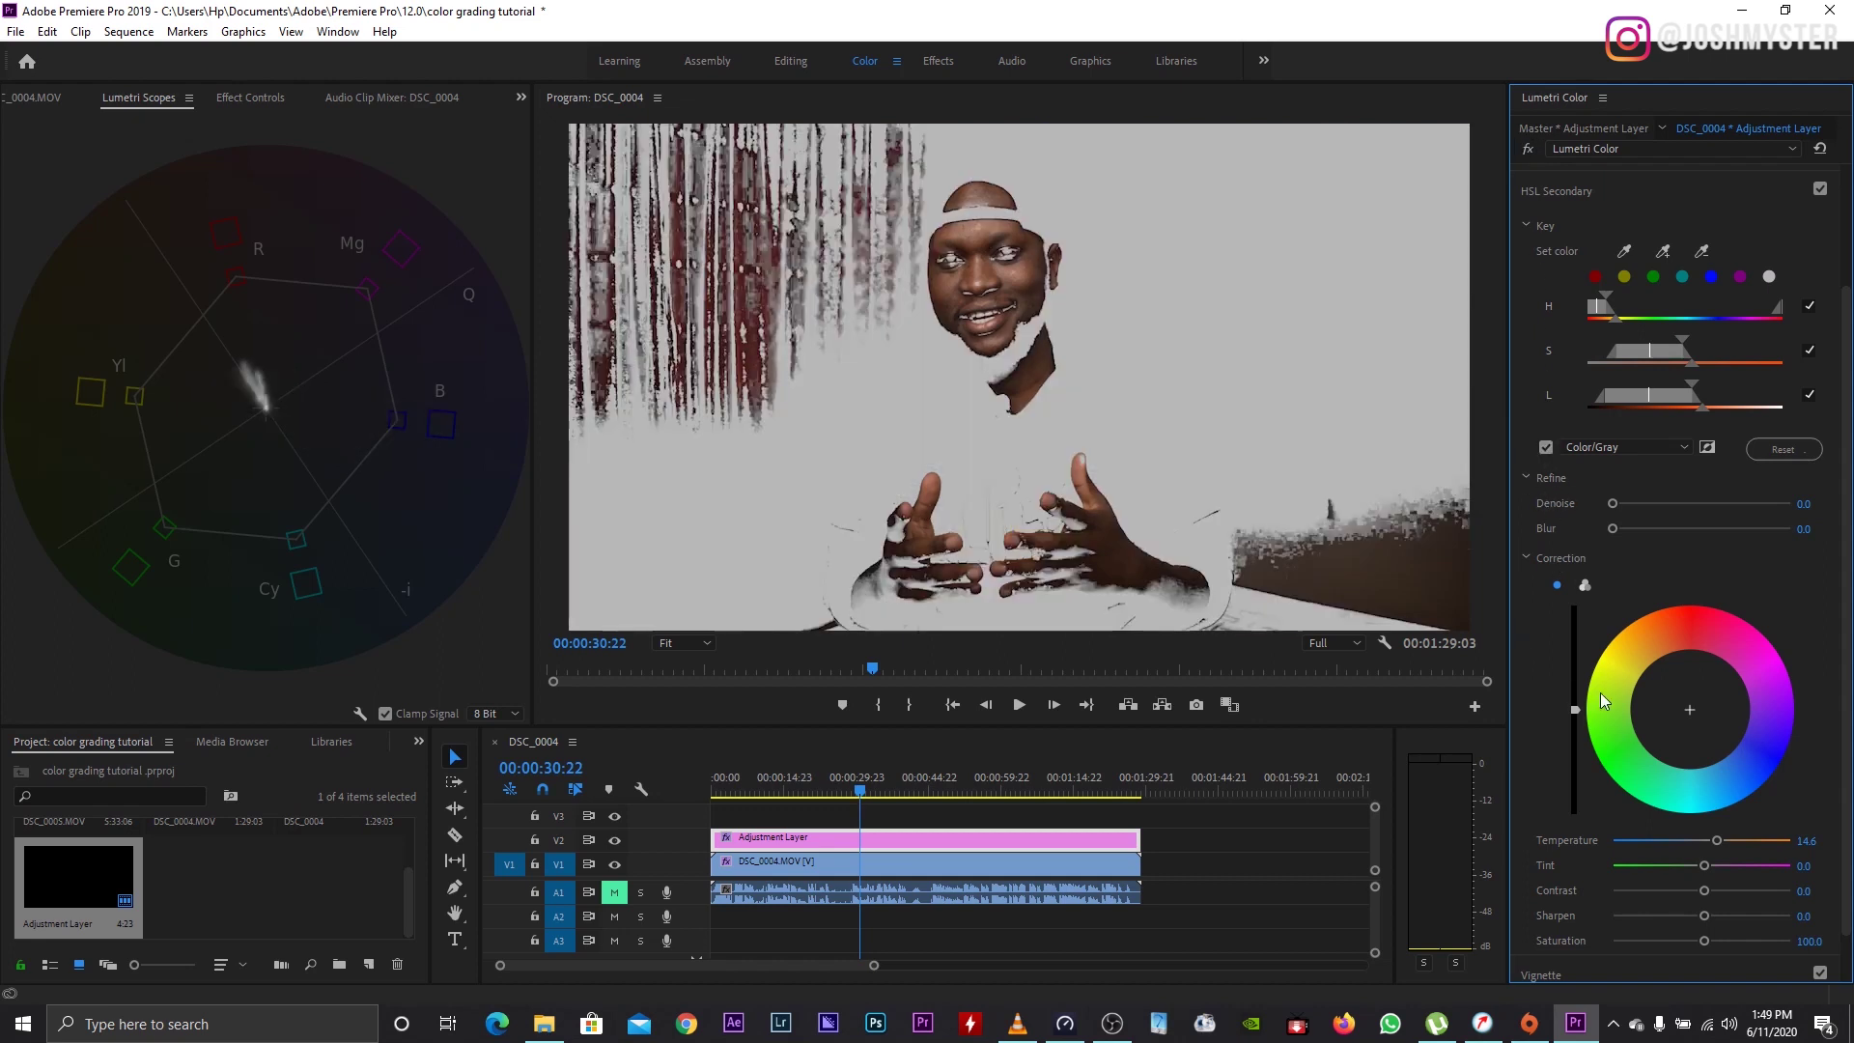
{"action": "left_click", "coordinate": [1708, 866]}
{"action": "left_click_drag", "start_coordinate": [1708, 866], "coordinate": [1705, 867]}
{"action": "left_click", "coordinate": [1545, 448]}
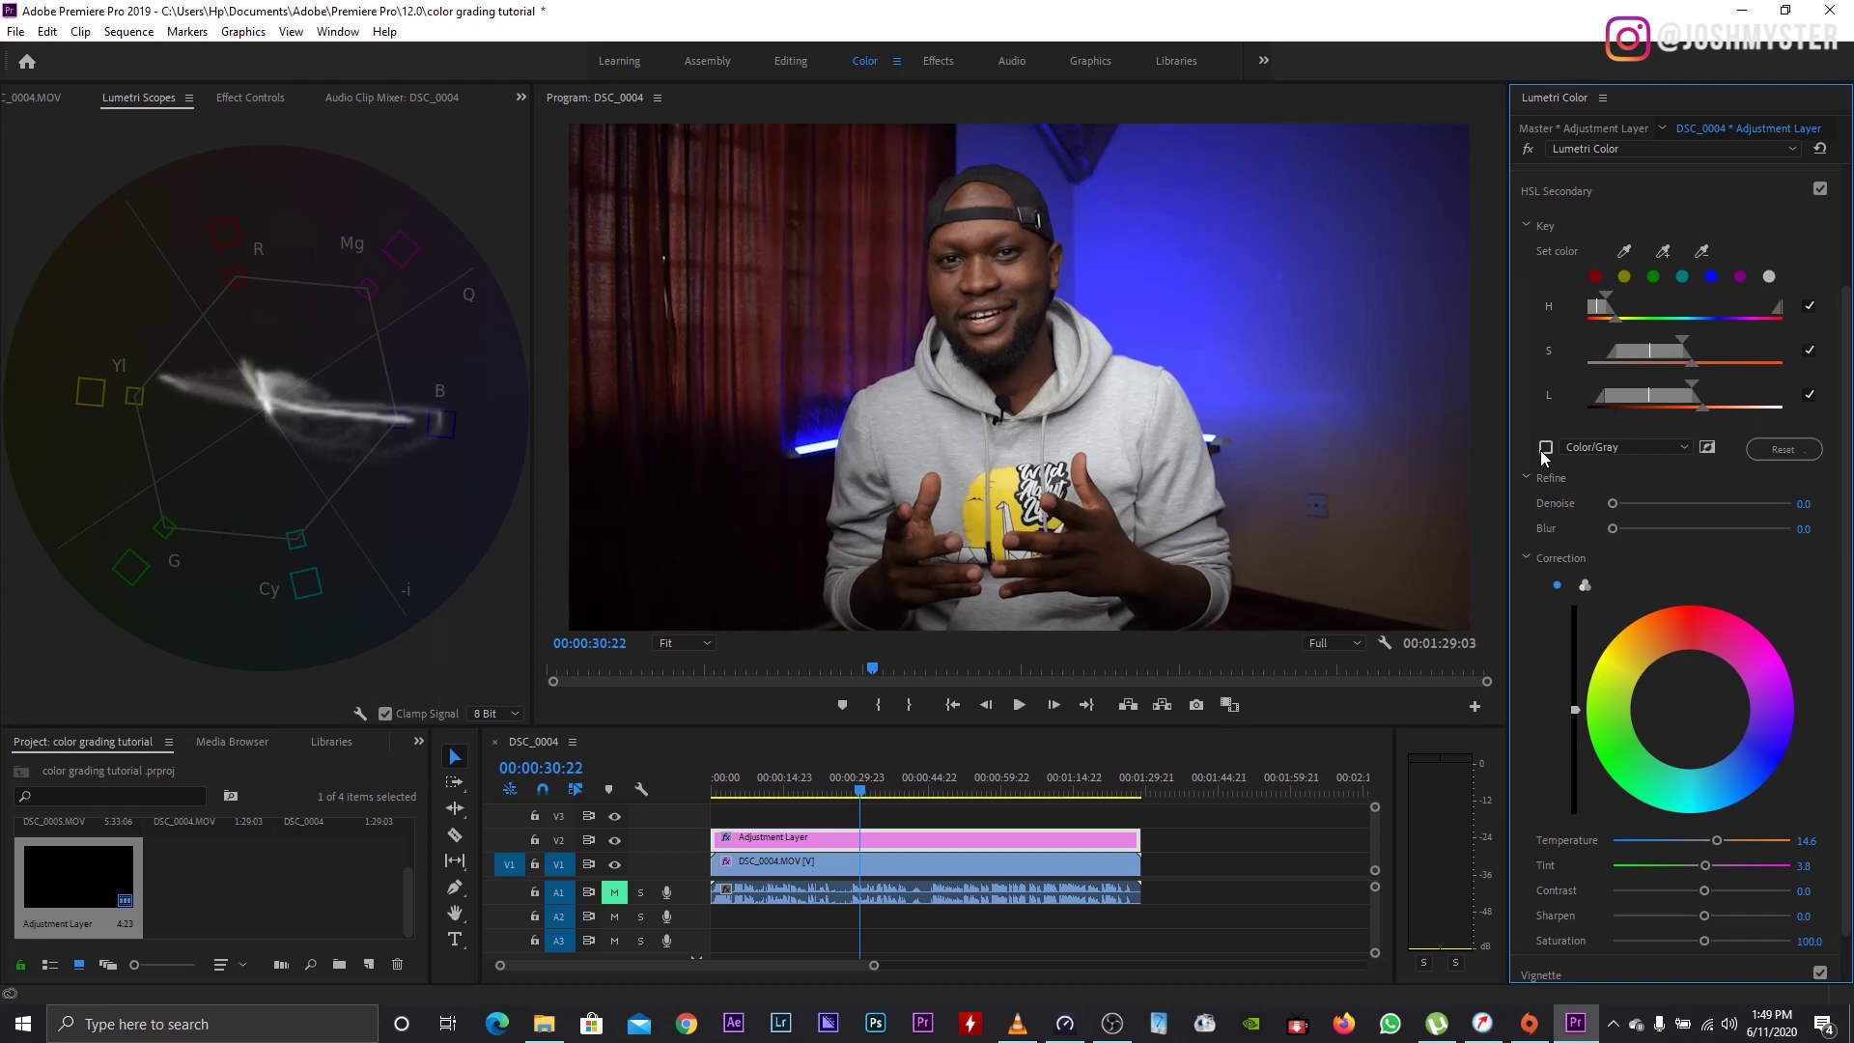
{"action": "left_click", "coordinate": [1526, 150]}
{"action": "left_click", "coordinate": [1526, 151]}
{"action": "left_click", "coordinate": [1526, 151]}
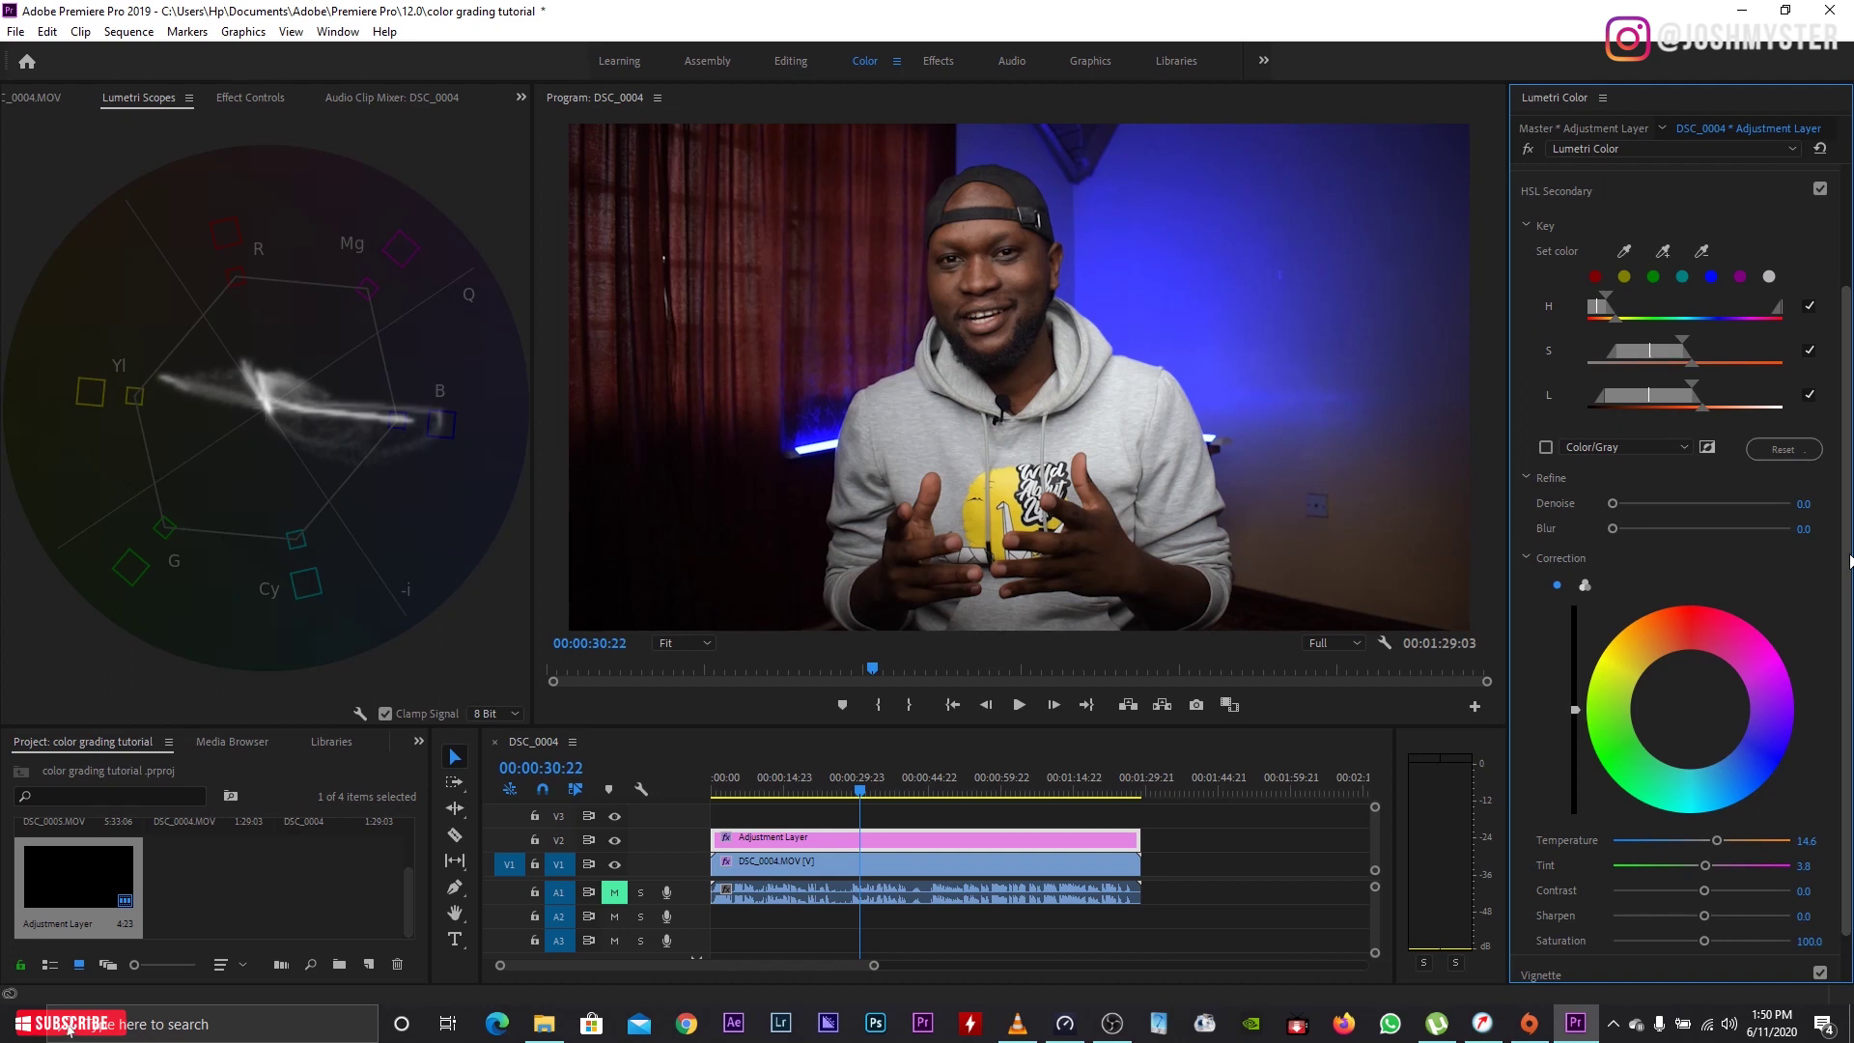
Step: Refine the keyed skin in the Color/Gray mask preview with denoise 6.5 and blur 1.6
{"action": "scroll", "coordinate": [1850, 560], "scroll_direction": "down", "scroll_amount": 2}
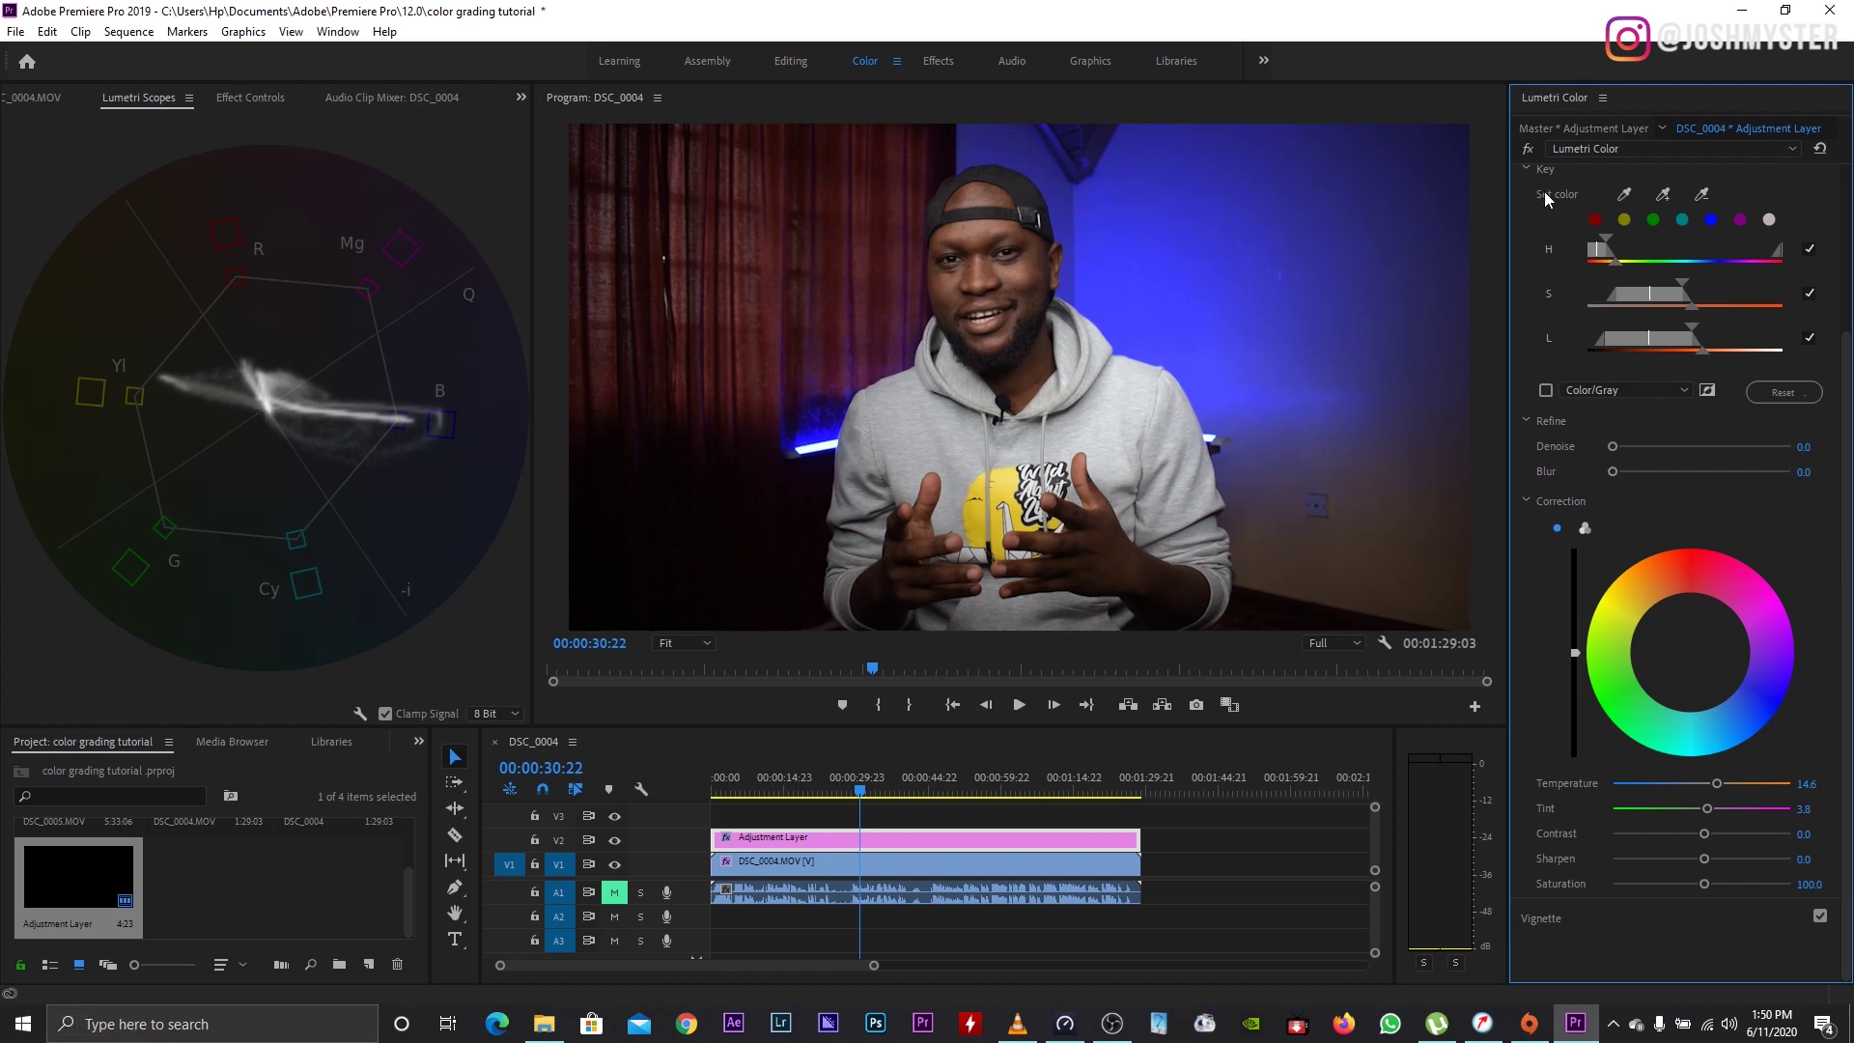
{"action": "scroll", "coordinate": [1846, 579], "scroll_direction": "up", "scroll_amount": 3}
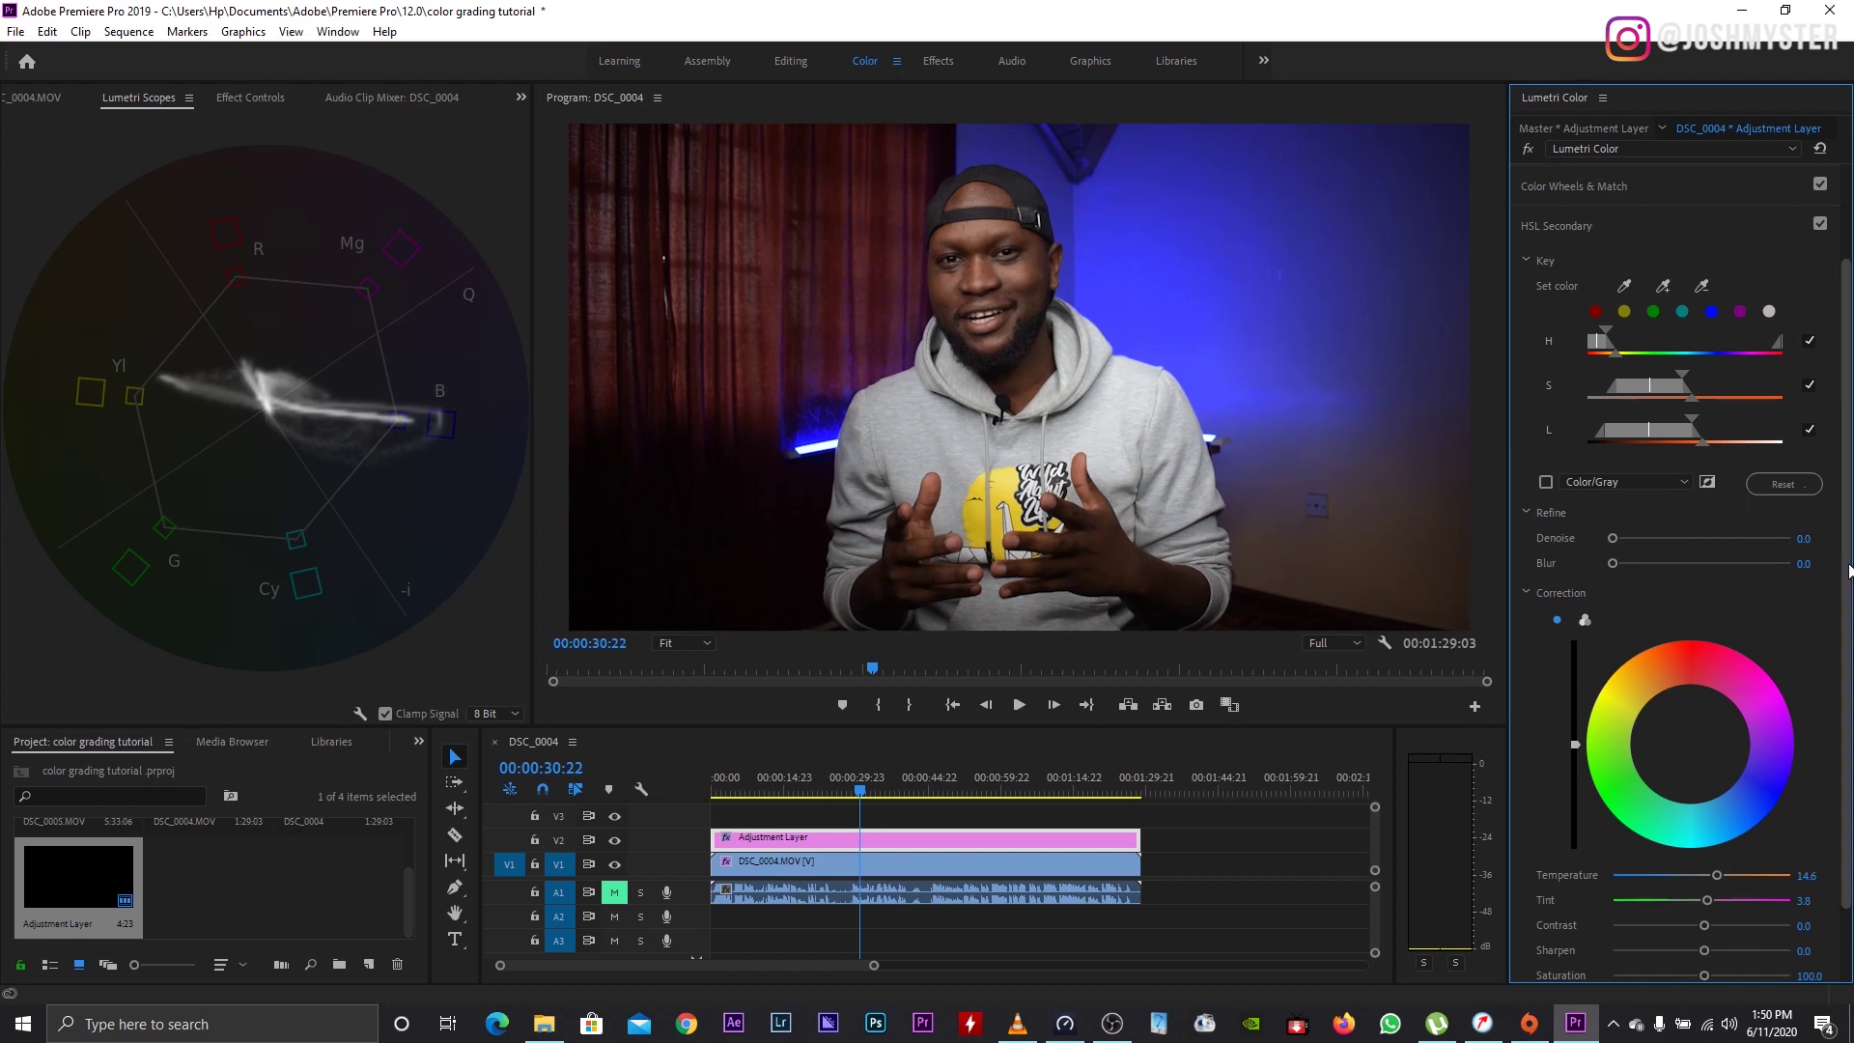
{"action": "scroll", "coordinate": [1846, 611], "scroll_direction": "down", "scroll_amount": 2}
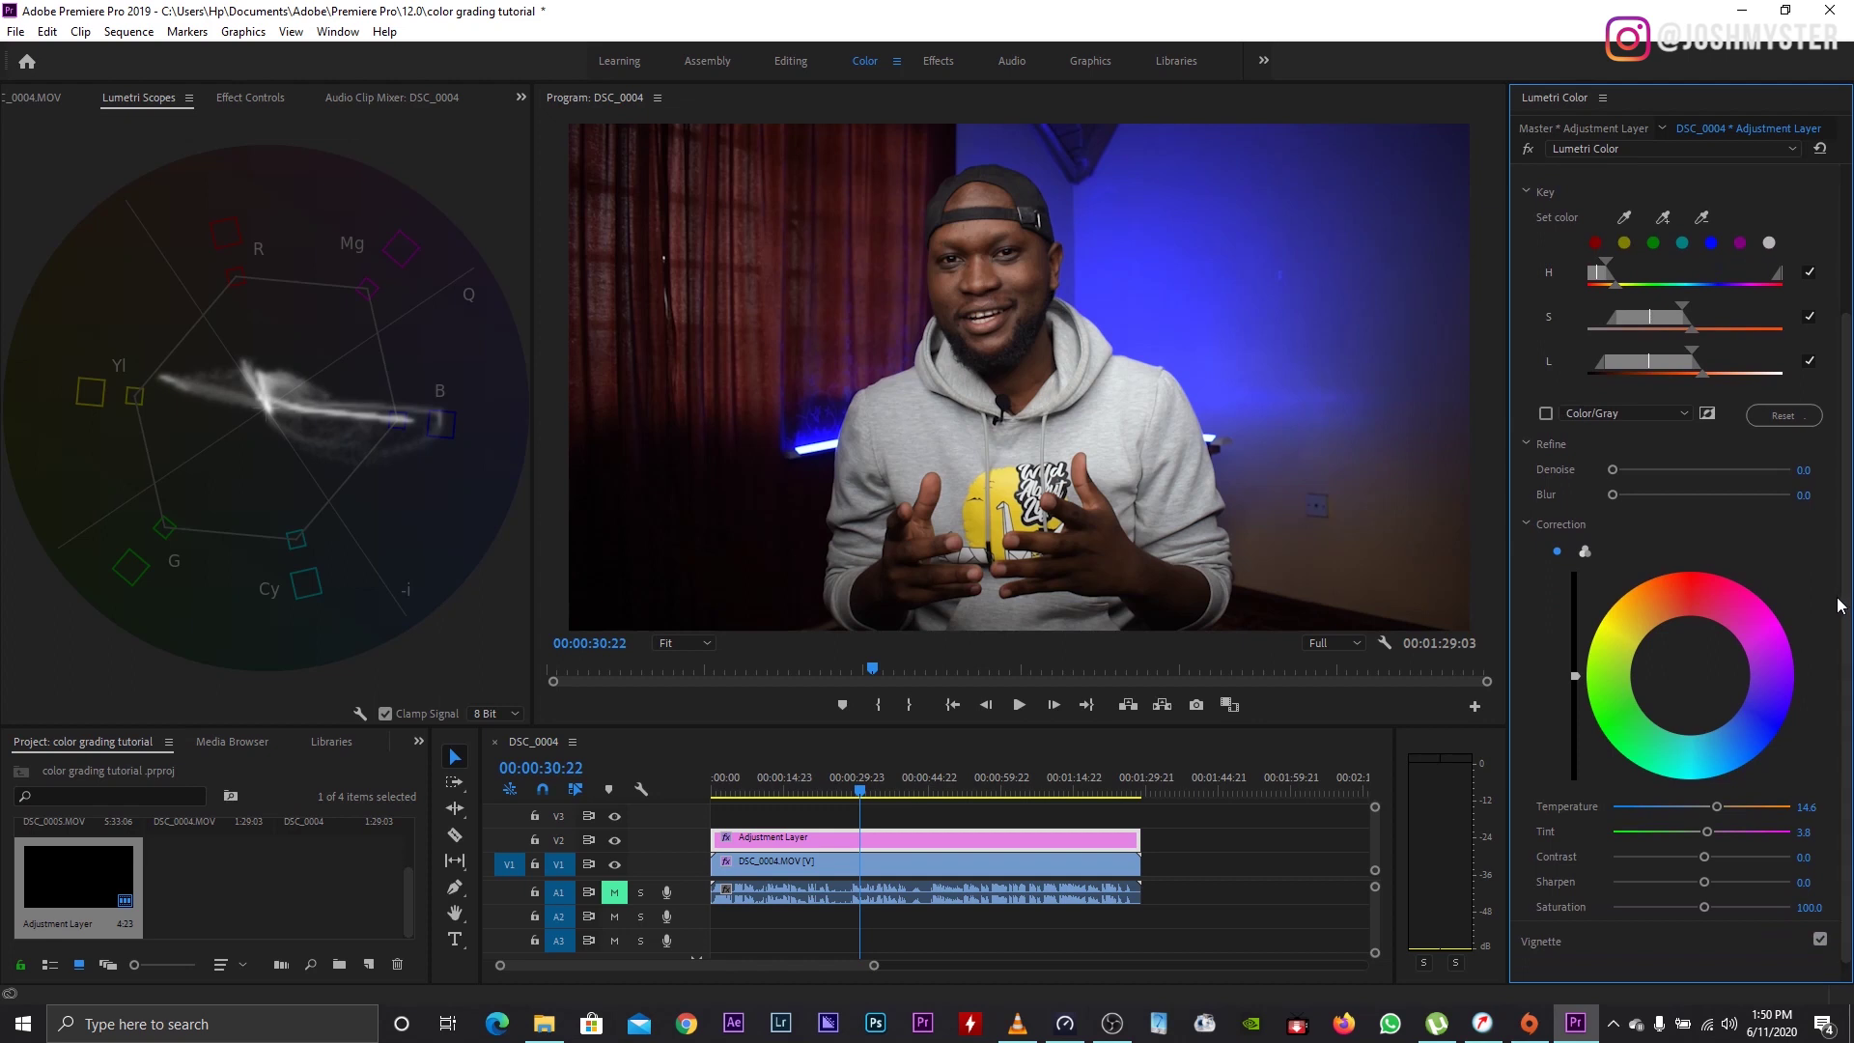
{"action": "left_click", "coordinate": [1545, 413]}
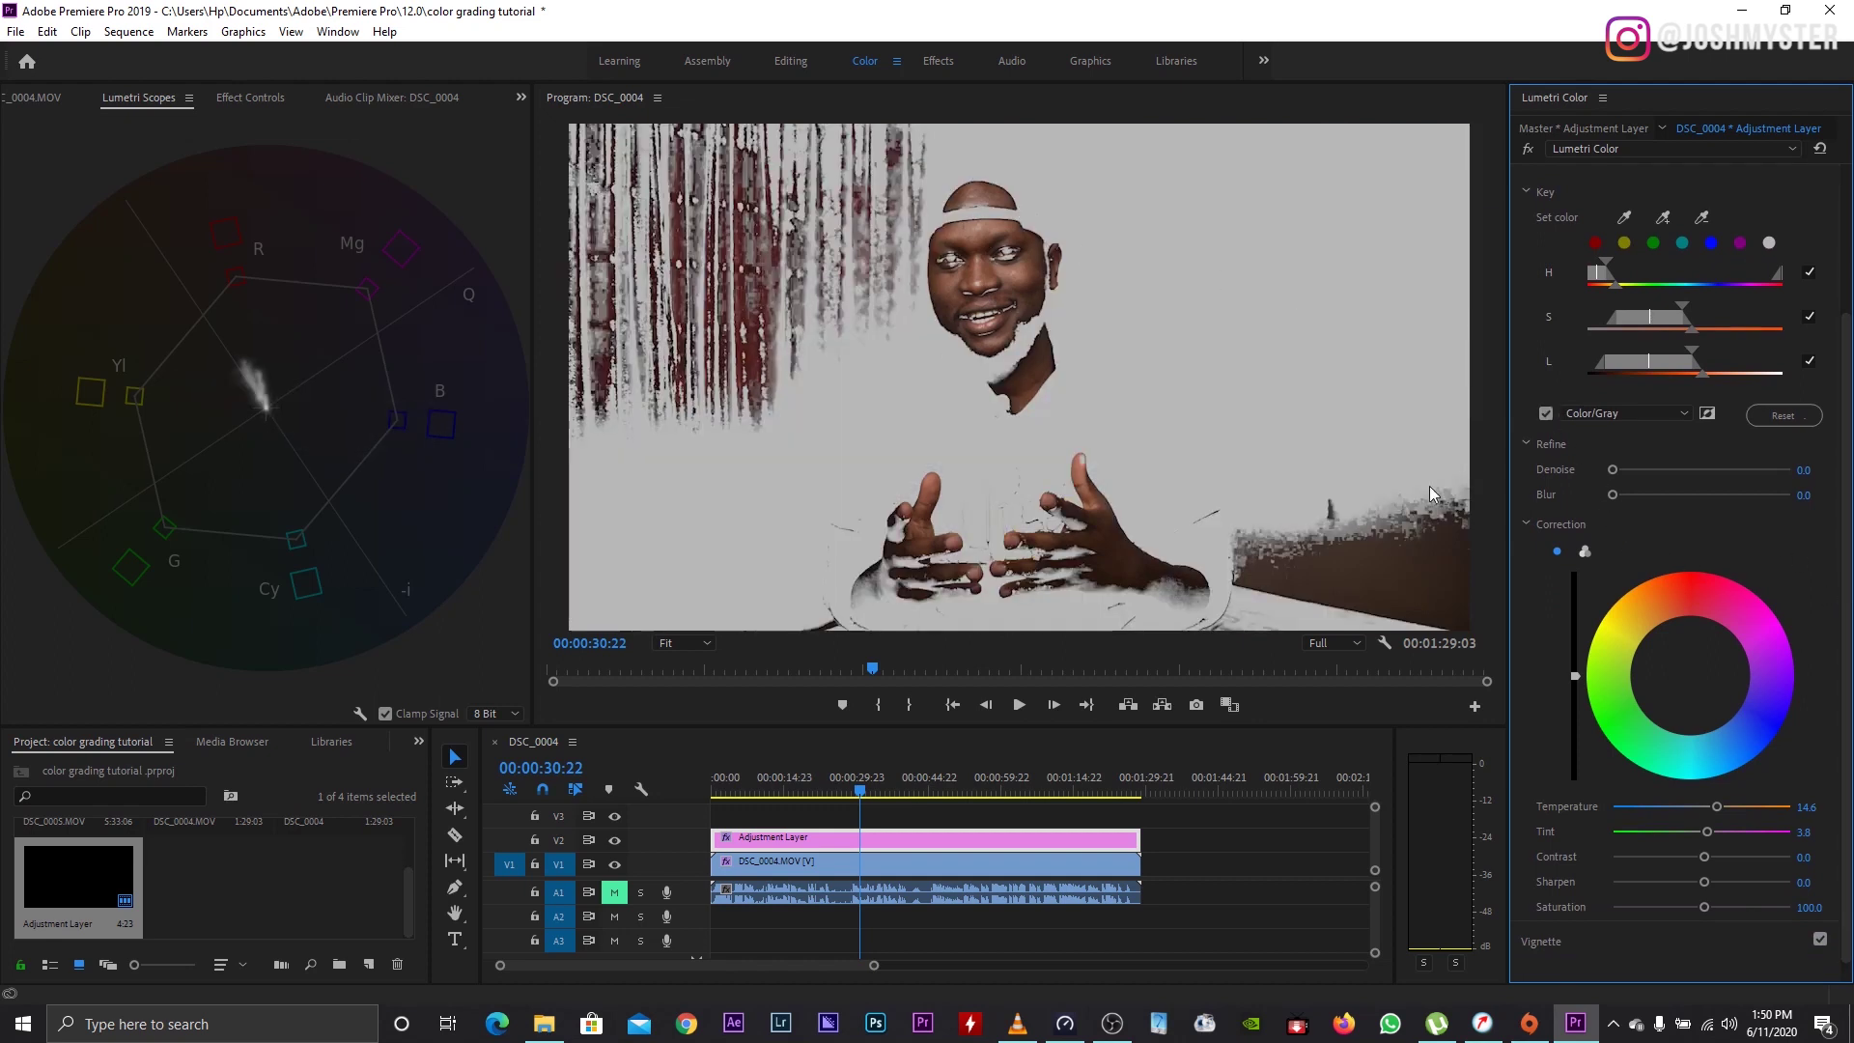
{"action": "left_click_drag", "start_coordinate": [1614, 470], "coordinate": [1622, 470]}
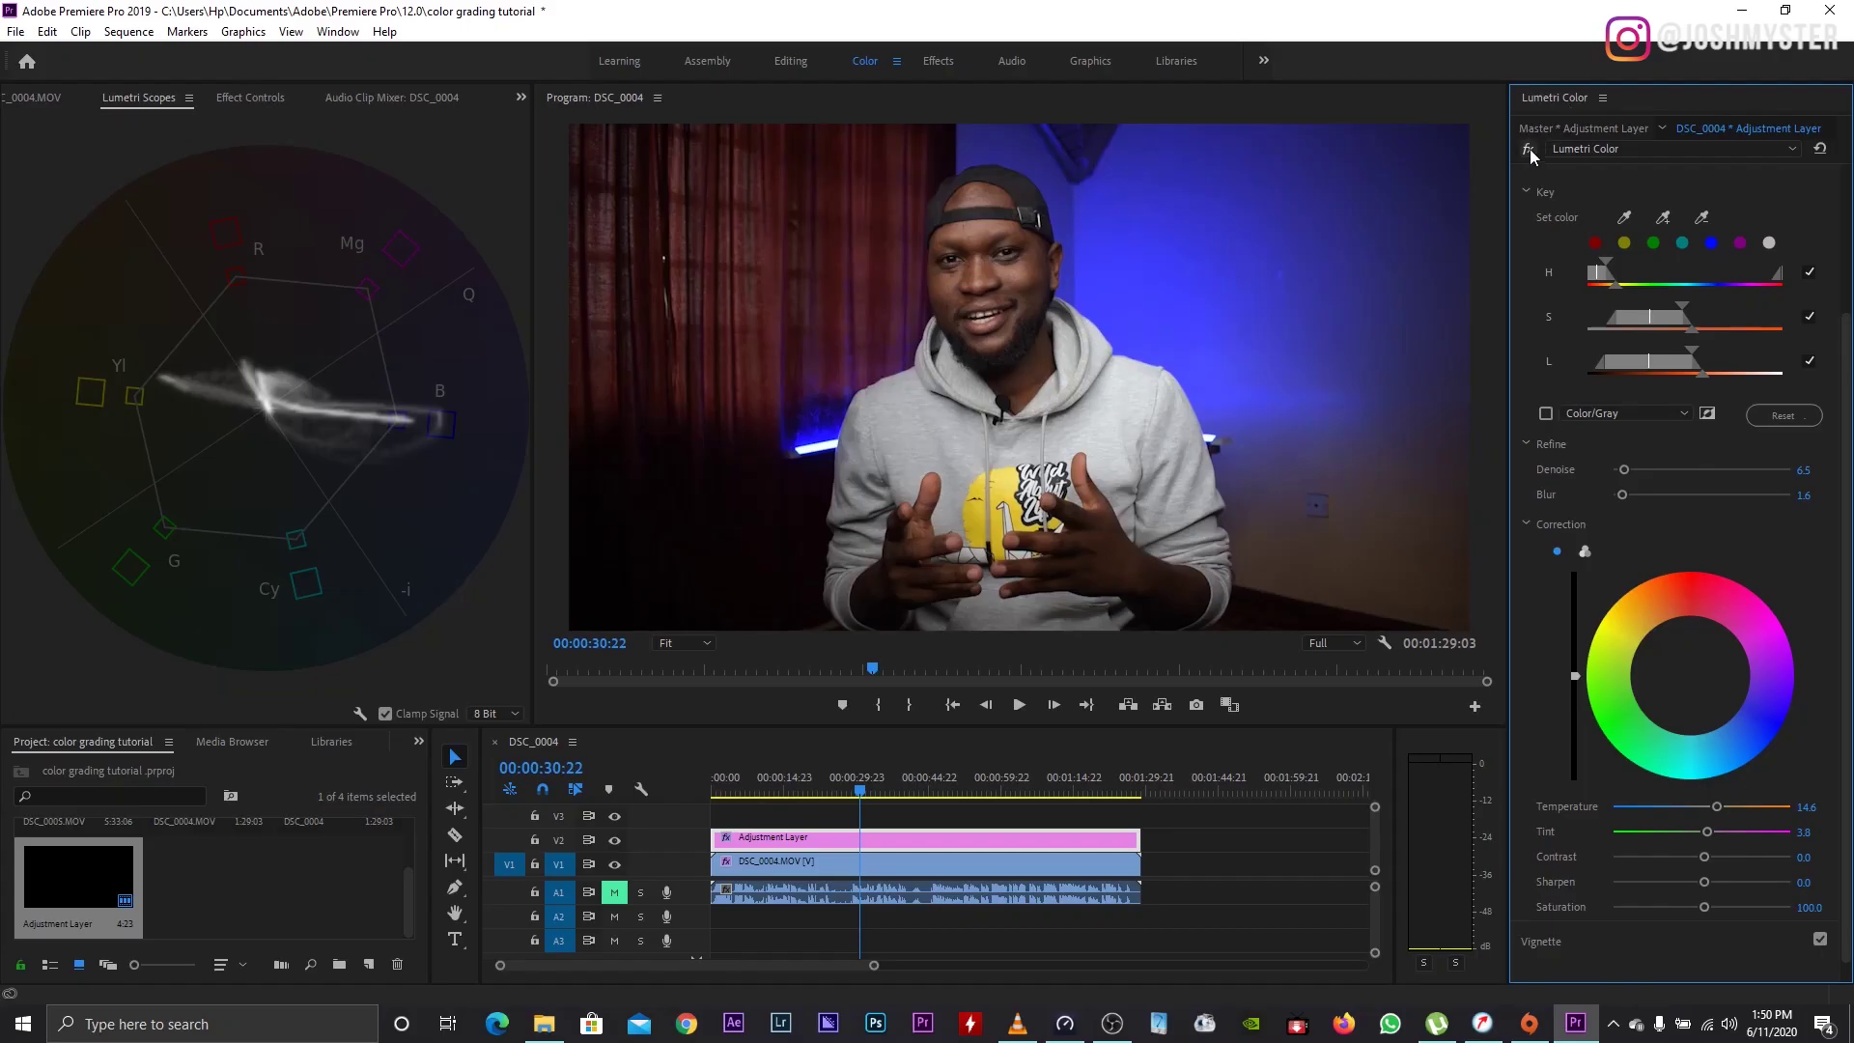
Step: Compare the refined grade with the Lumetri effect off and on, and play the clip from about 00:00:27
{"action": "left_click", "coordinate": [1527, 150]}
{"action": "left_click", "coordinate": [1527, 149]}
{"action": "left_click", "coordinate": [1528, 149]}
{"action": "left_click", "coordinate": [1528, 150]}
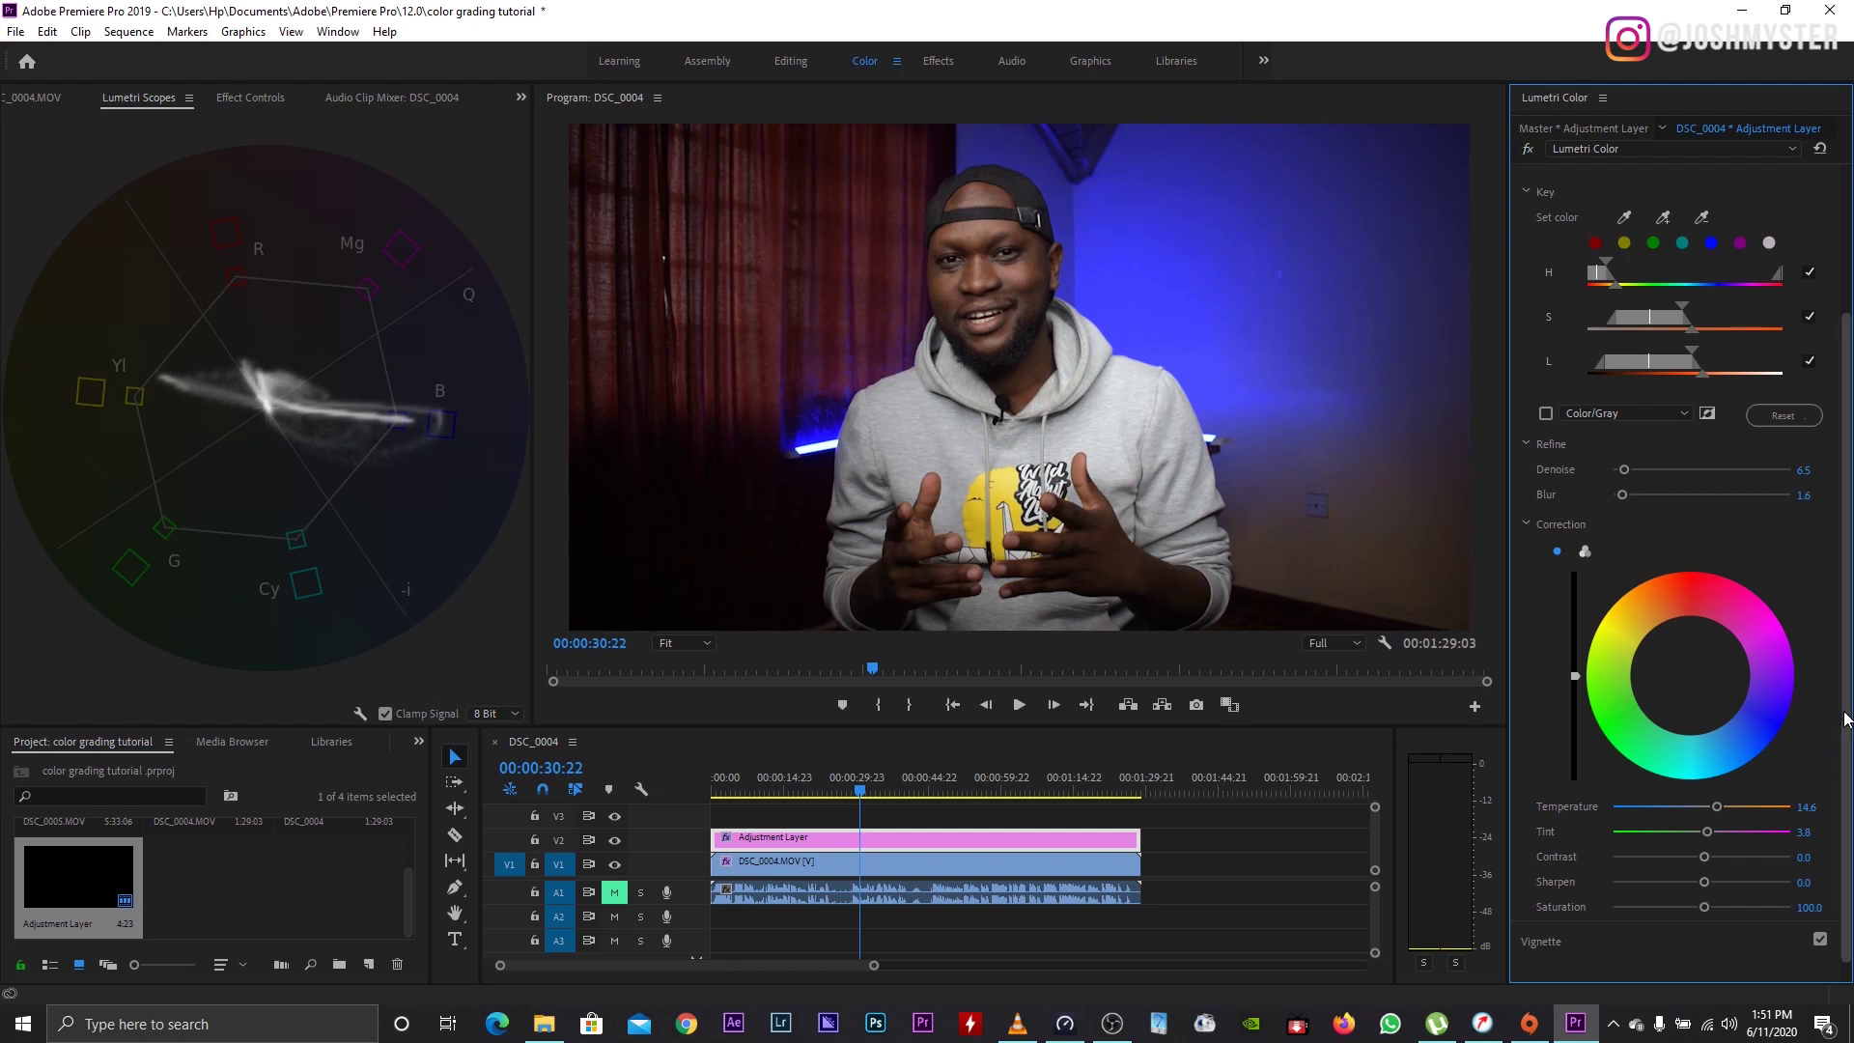
{"action": "scroll", "coordinate": [1816, 787], "scroll_direction": "down", "scroll_amount": 1}
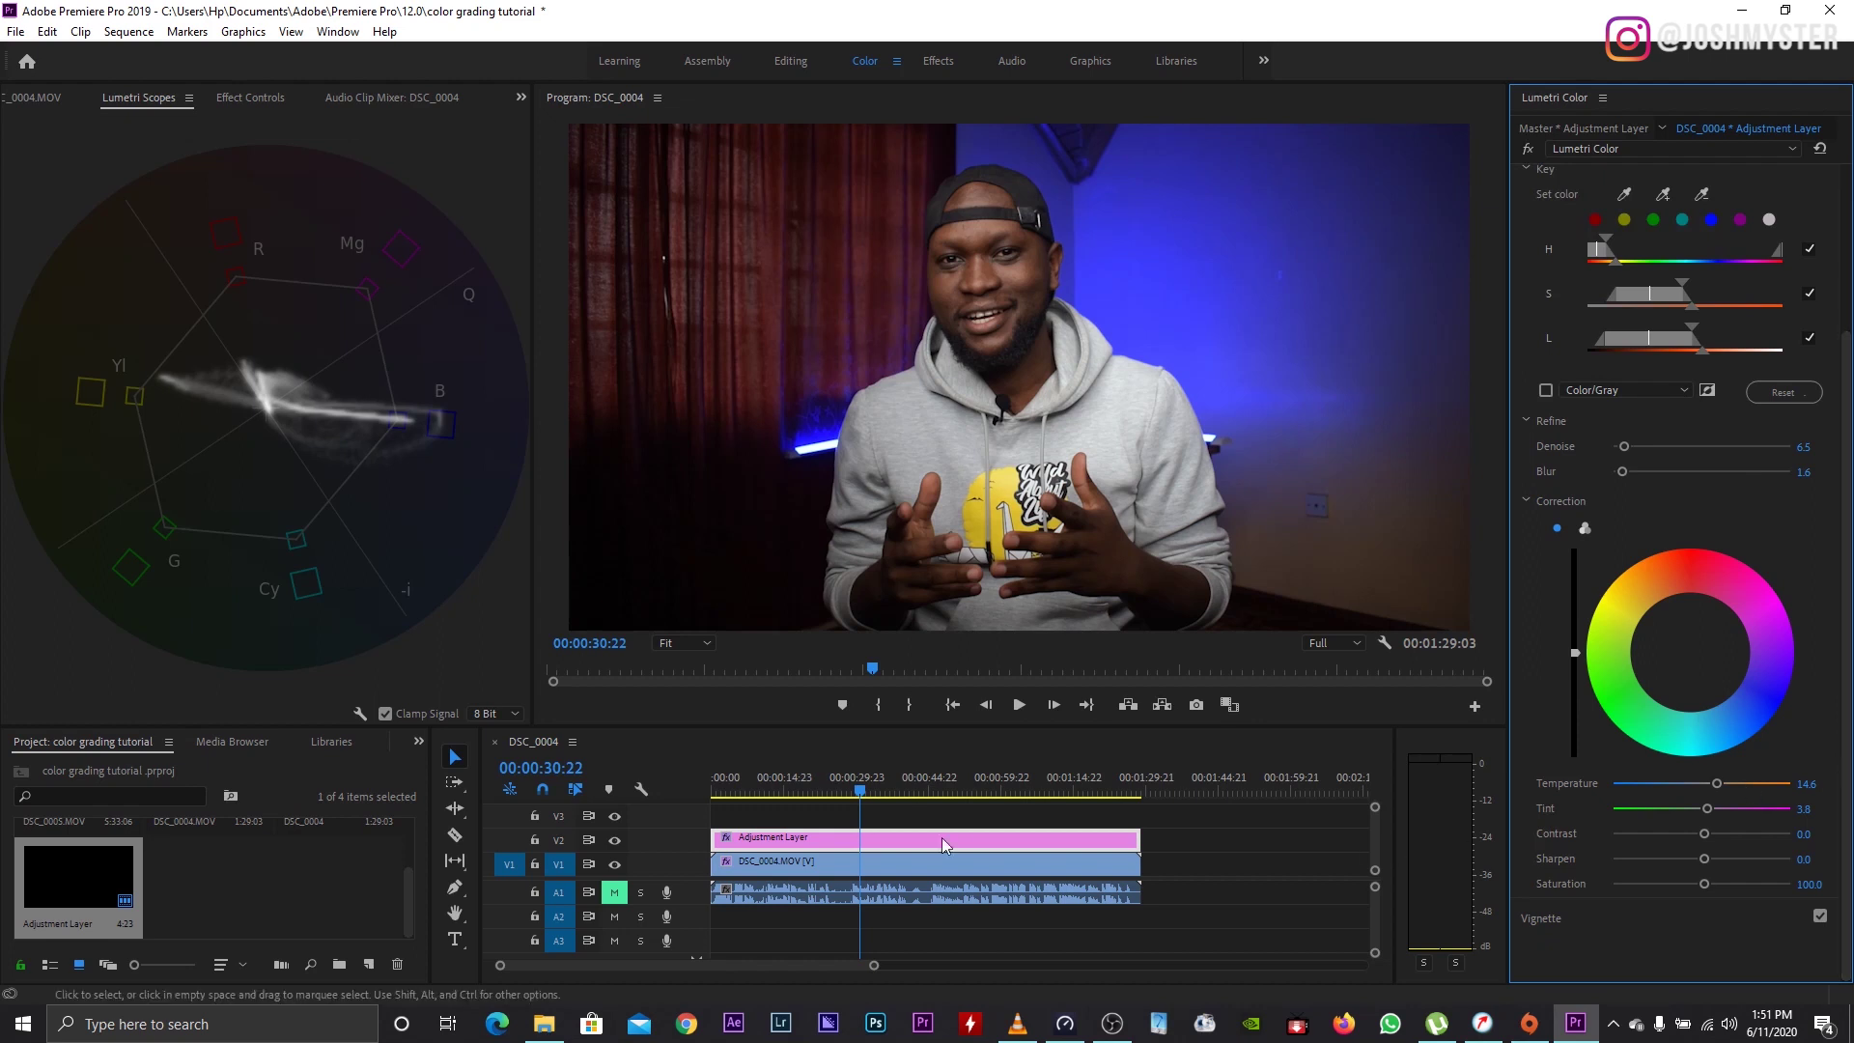
{"action": "mouse_move", "coordinate": [872, 789]}
{"action": "left_mouse_down"}
{"action": "mouse_move", "coordinate": [956, 794]}
{"action": "mouse_move", "coordinate": [838, 793]}
{"action": "left_mouse_up"}
{"action": "key", "text": "space"}
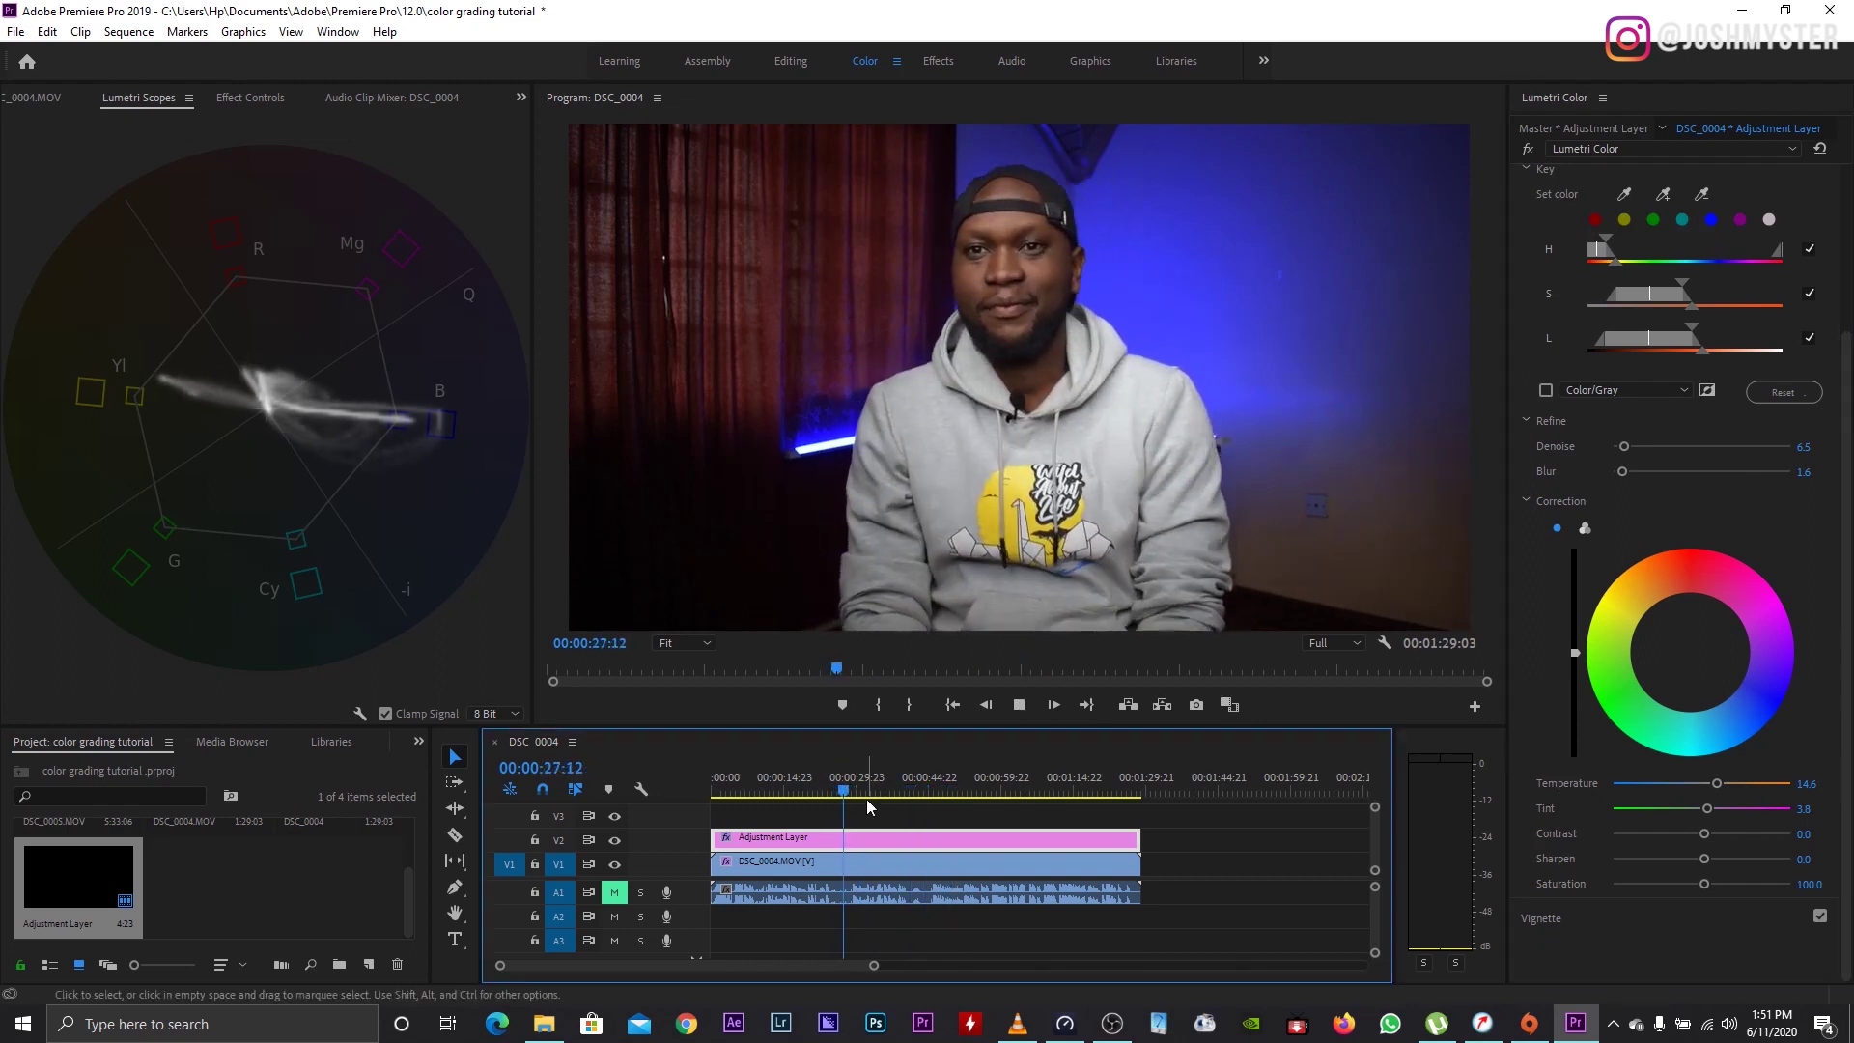
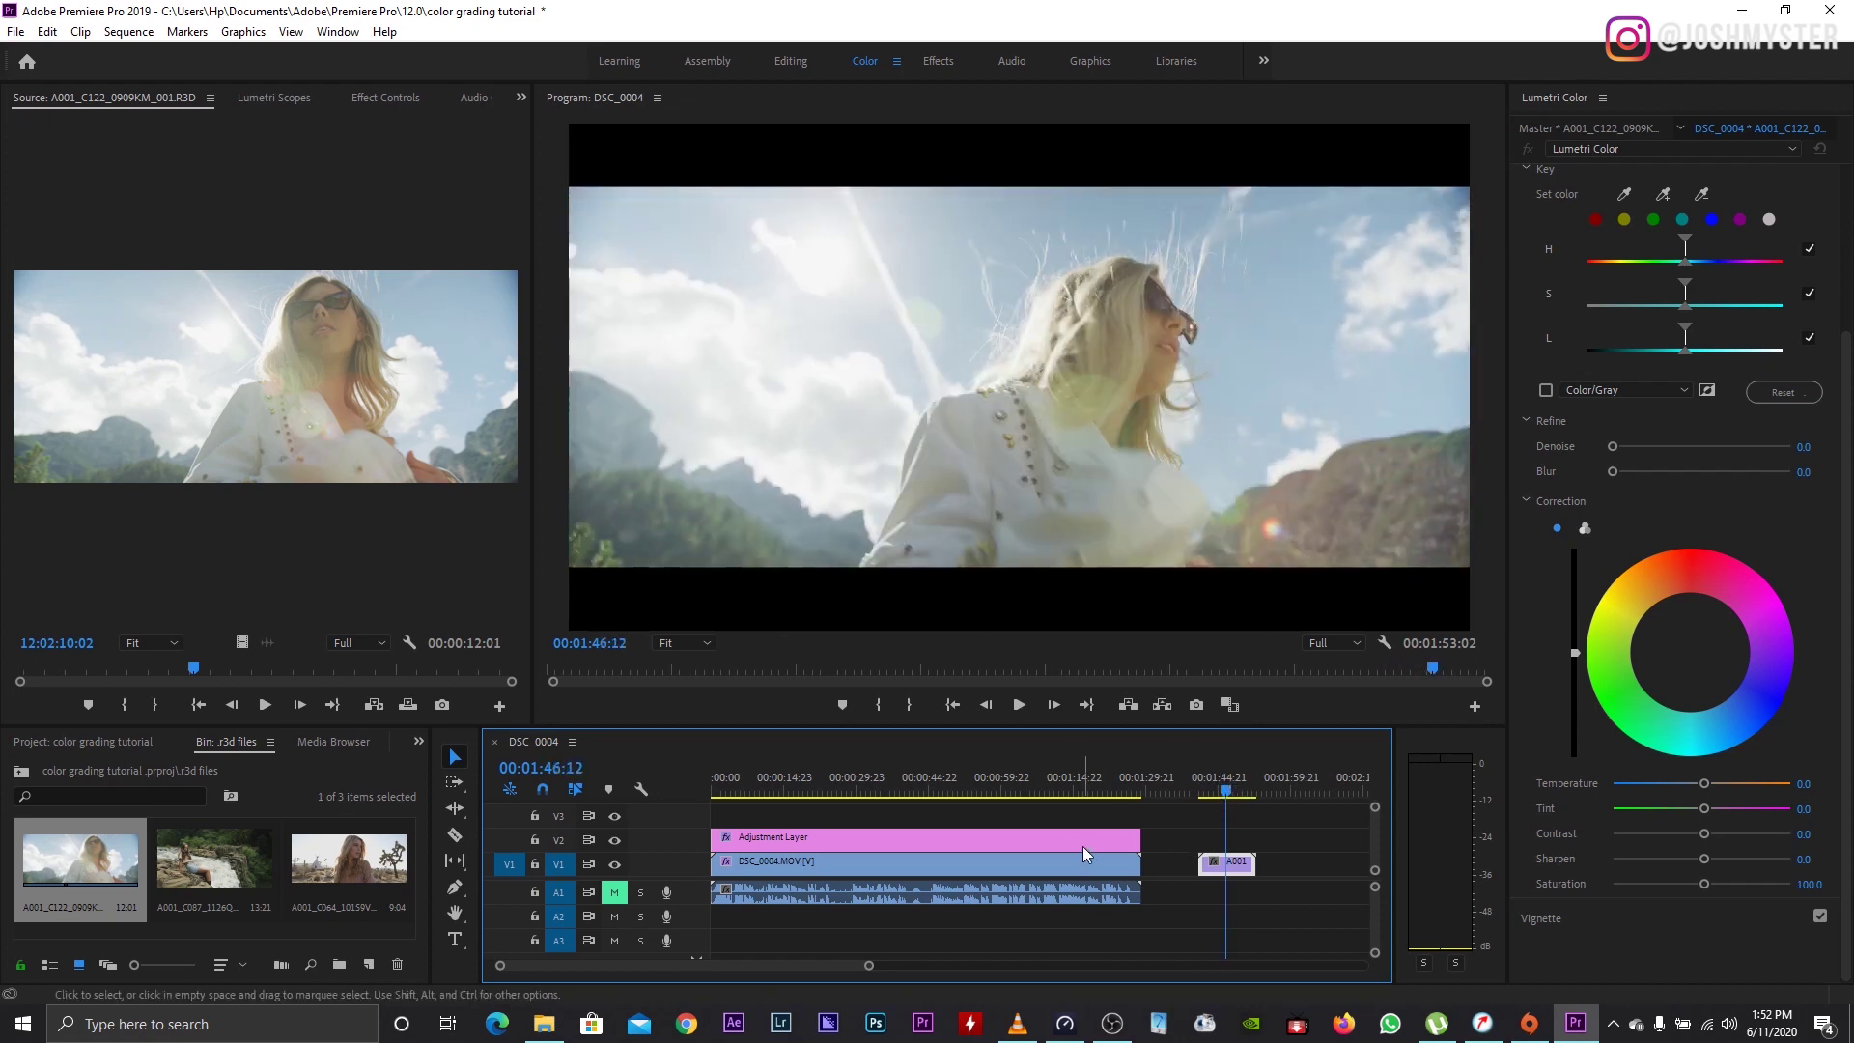
Step: Extend the adjustment layer over the A001_C122 clip, split it at that clip's start and trim the first part back to DSC_0004's end
{"action": "left_click_drag", "start_coordinate": [1169, 837], "coordinate": [1255, 837]}
{"action": "key", "text": "c"}
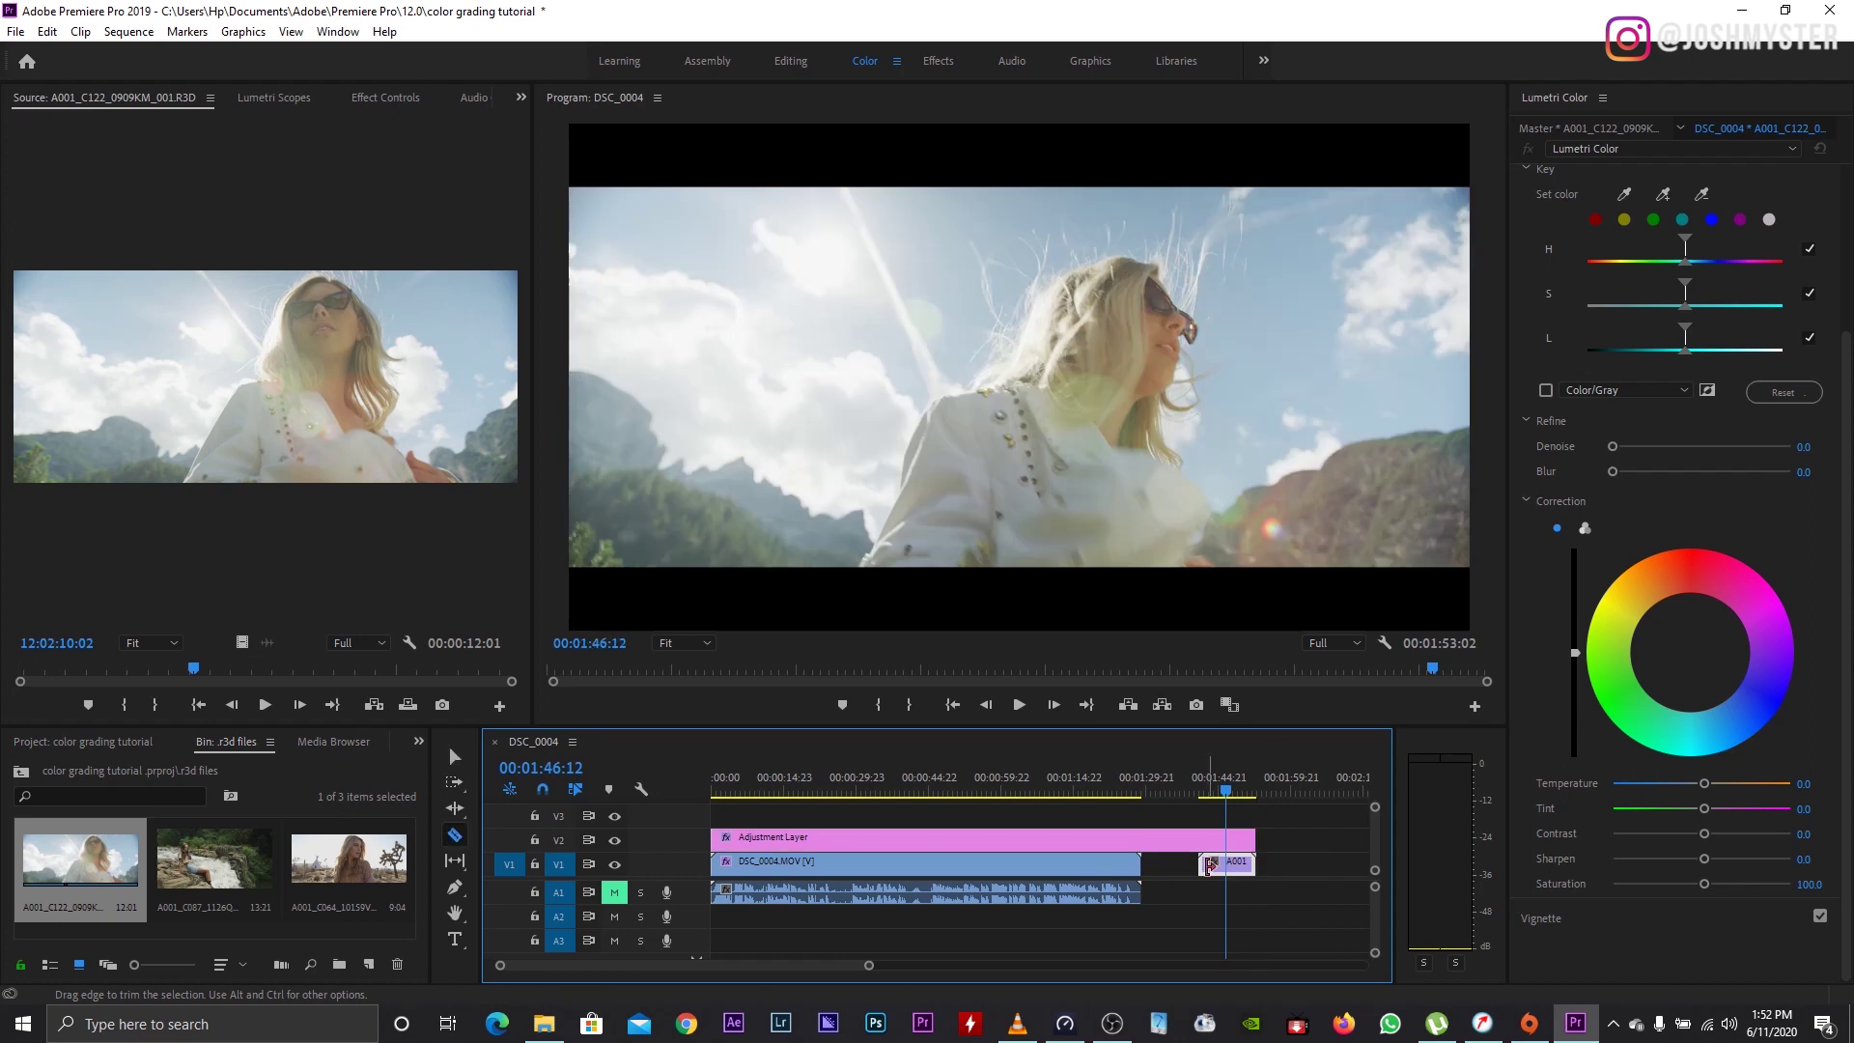
{"action": "left_click", "coordinate": [1198, 837]}
{"action": "key", "text": "v"}
{"action": "left_click_drag", "start_coordinate": [1198, 837], "coordinate": [1203, 794]}
Step: Remove the copied Lumetri Color effect from the adjustment layer piece above the A001_C122 clip
{"action": "left_click", "coordinate": [1216, 792]}
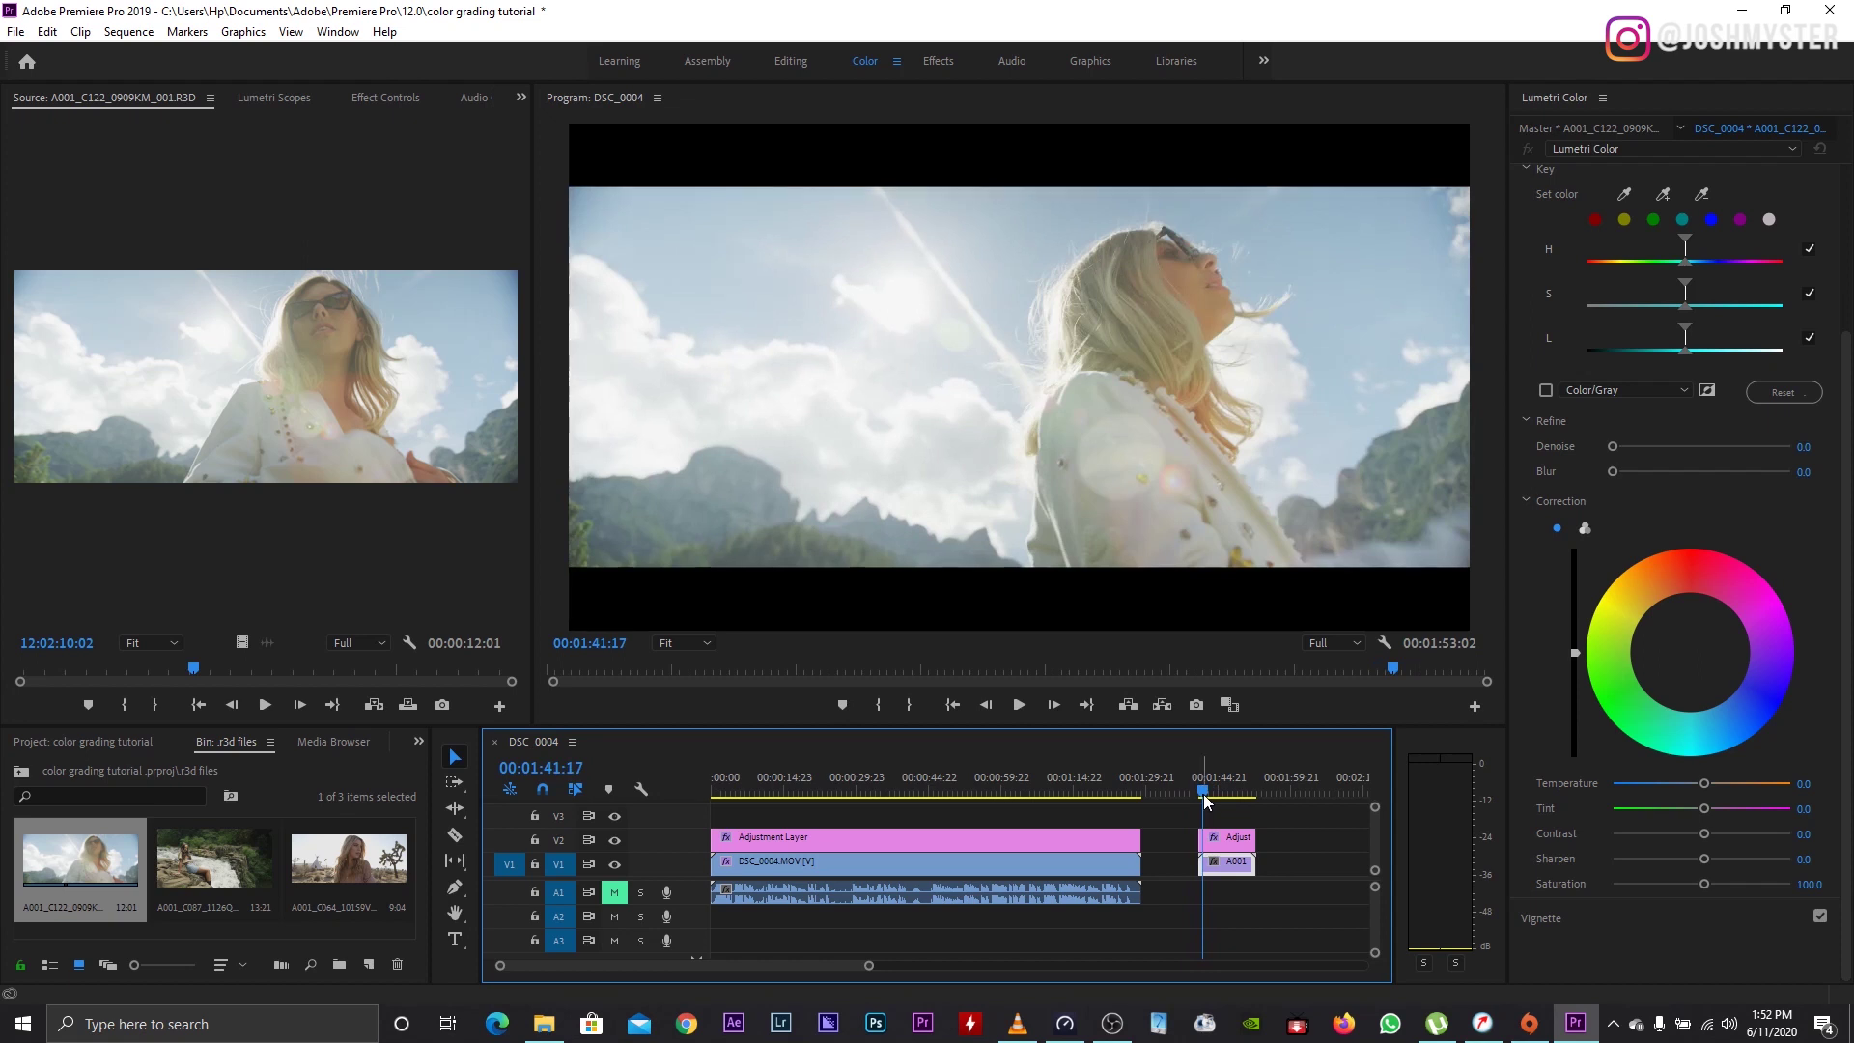
{"action": "left_click_drag", "start_coordinate": [1196, 788], "coordinate": [1202, 788]}
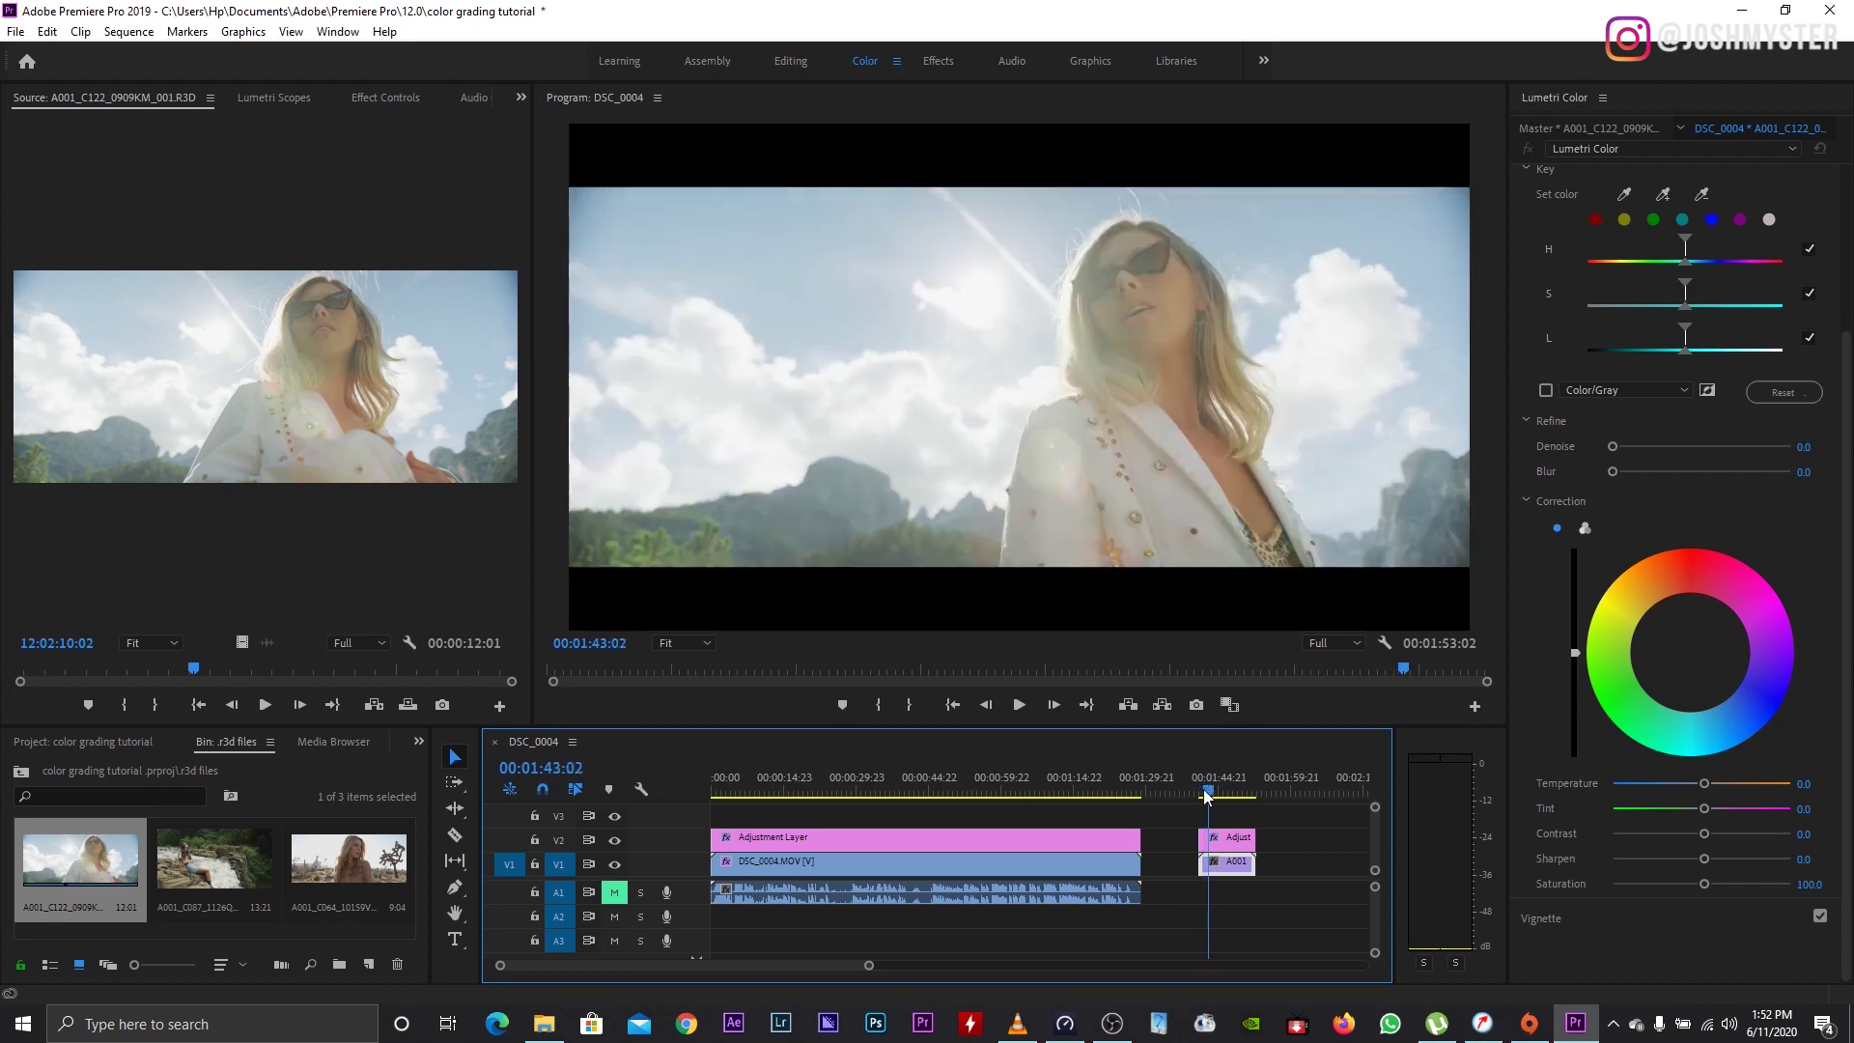
{"action": "left_click", "coordinate": [1236, 838]}
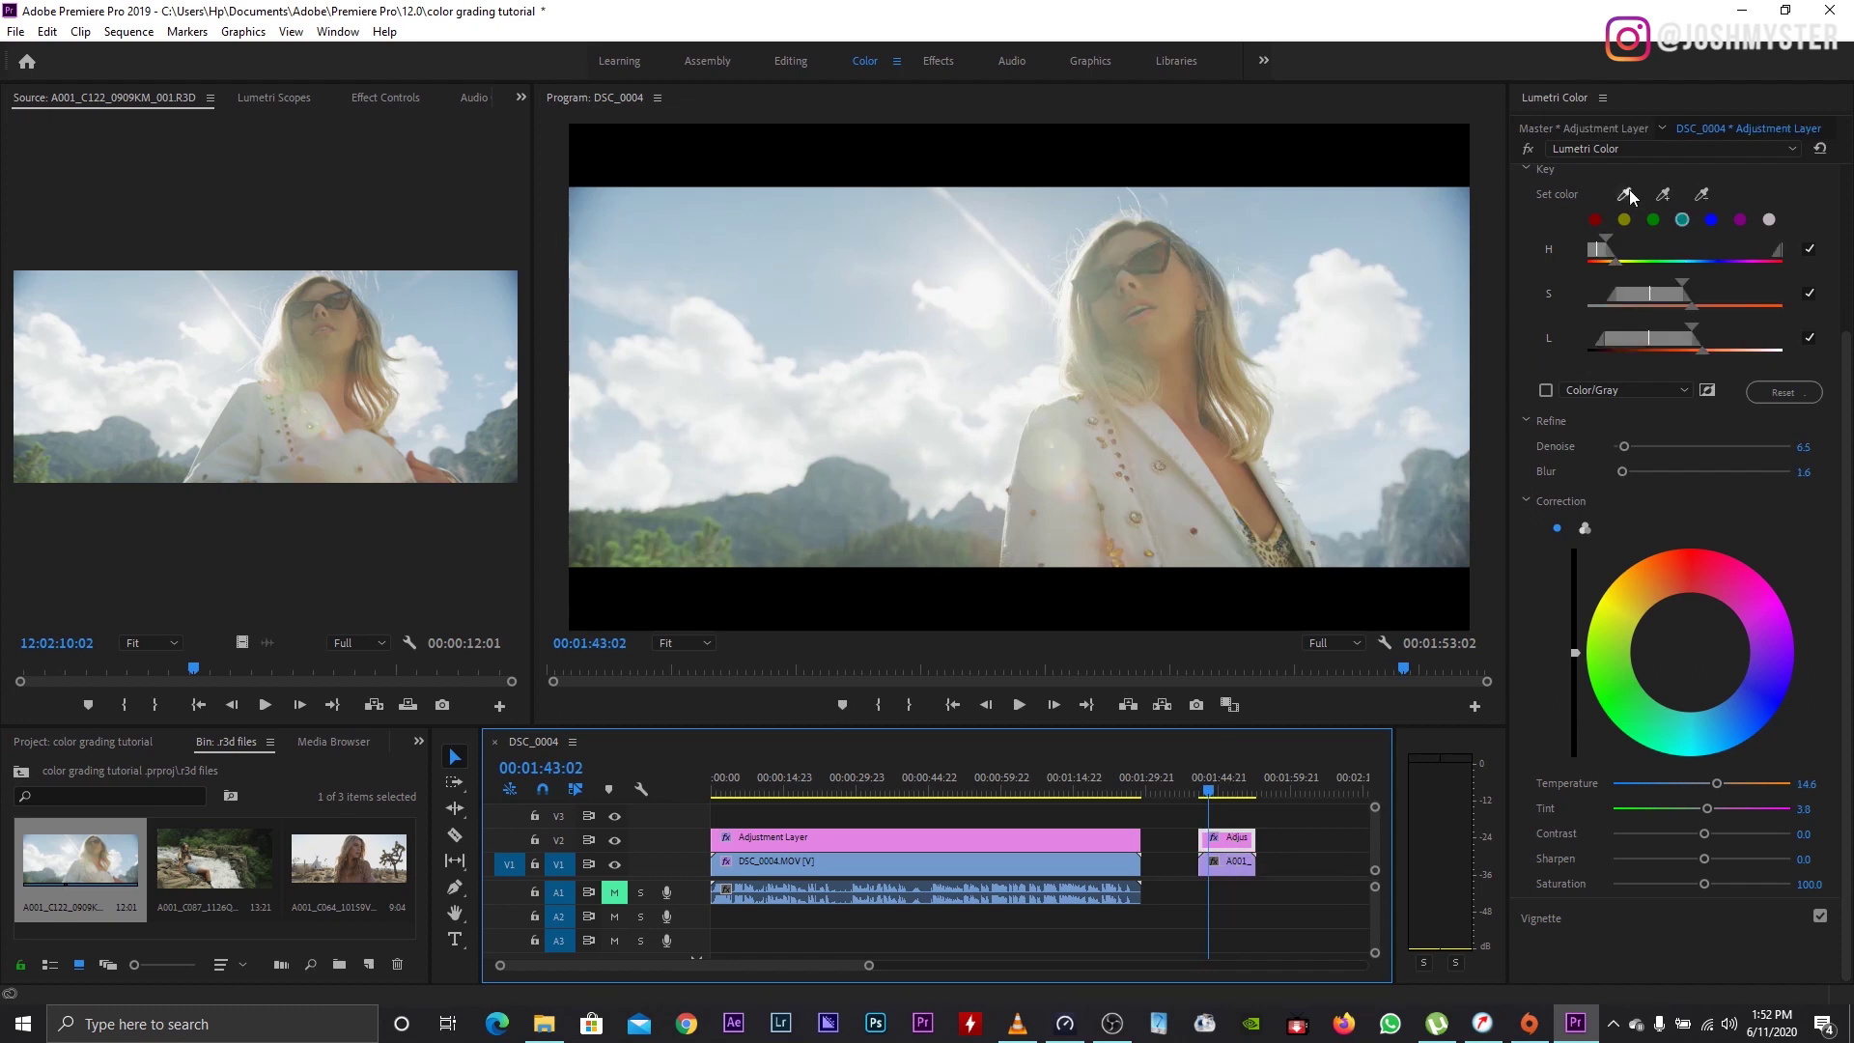
{"action": "left_click", "coordinate": [1848, 438]}
{"action": "scroll", "coordinate": [1848, 437], "scroll_direction": "up", "scroll_amount": 3}
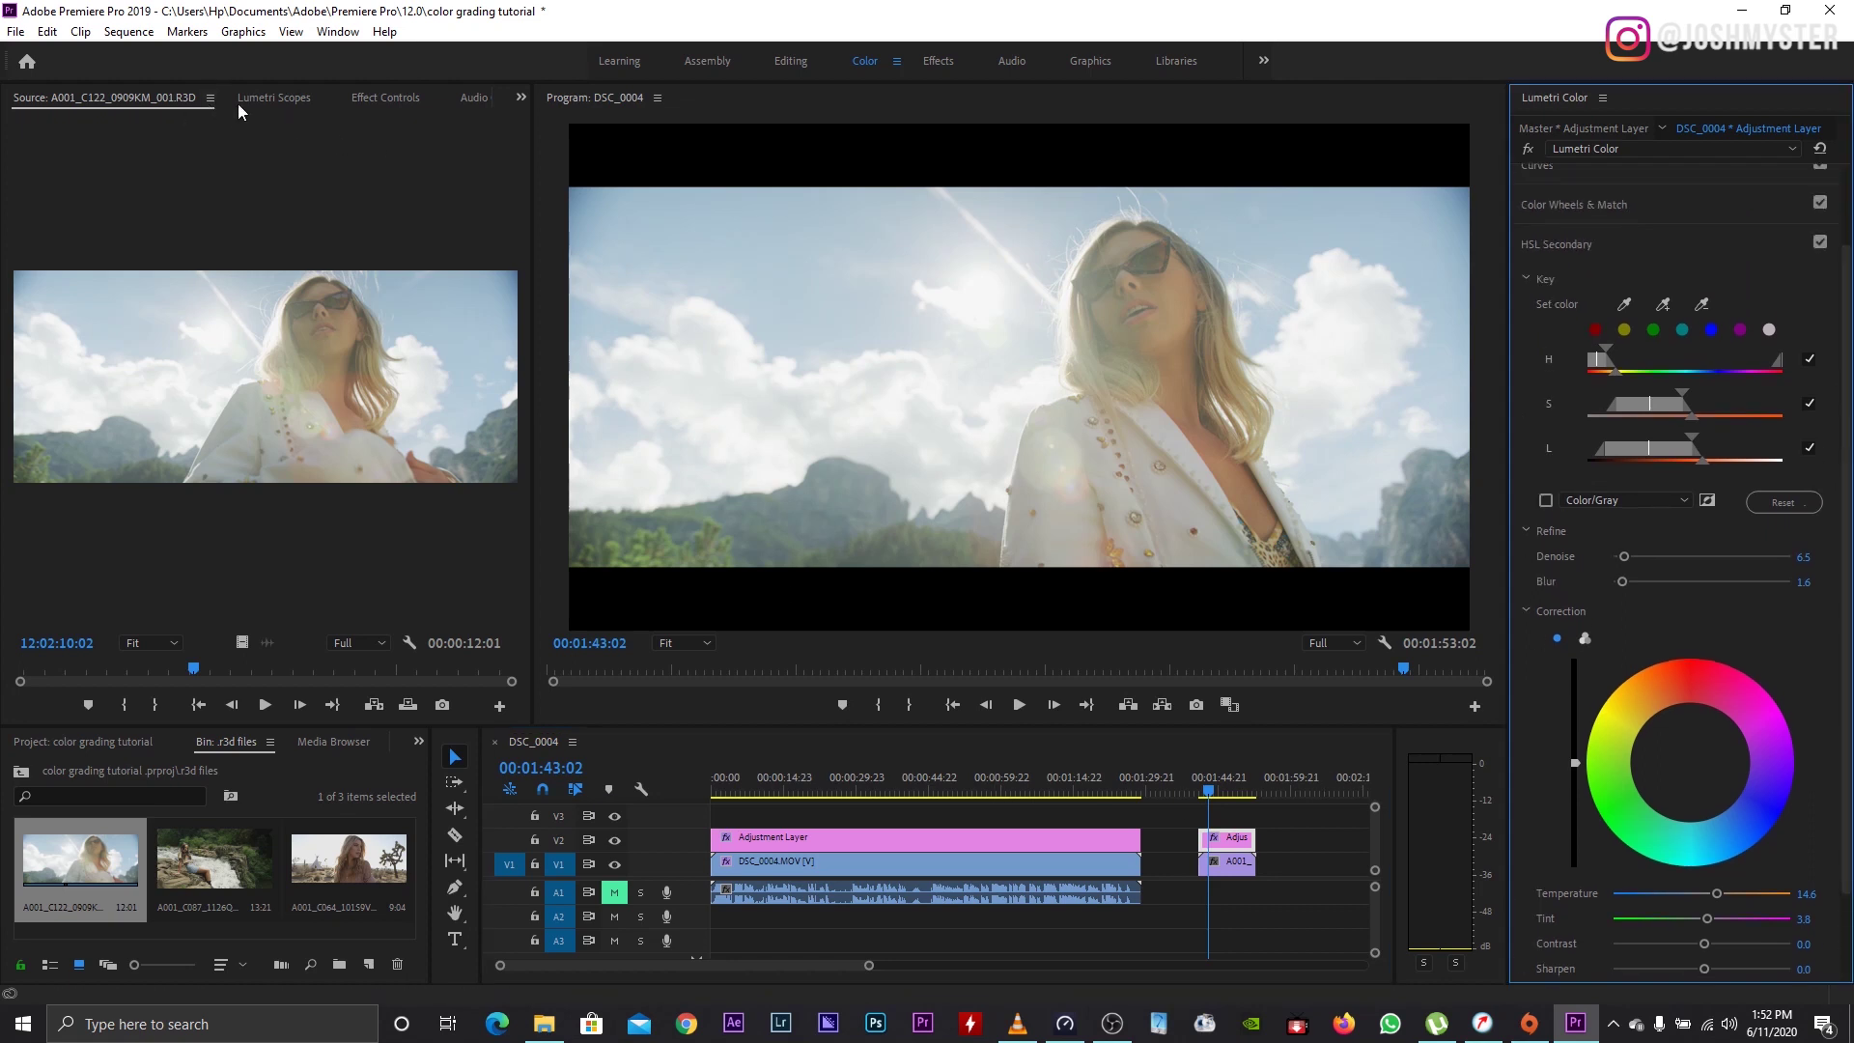
{"action": "left_click", "coordinate": [287, 99]}
{"action": "left_click", "coordinate": [384, 98]}
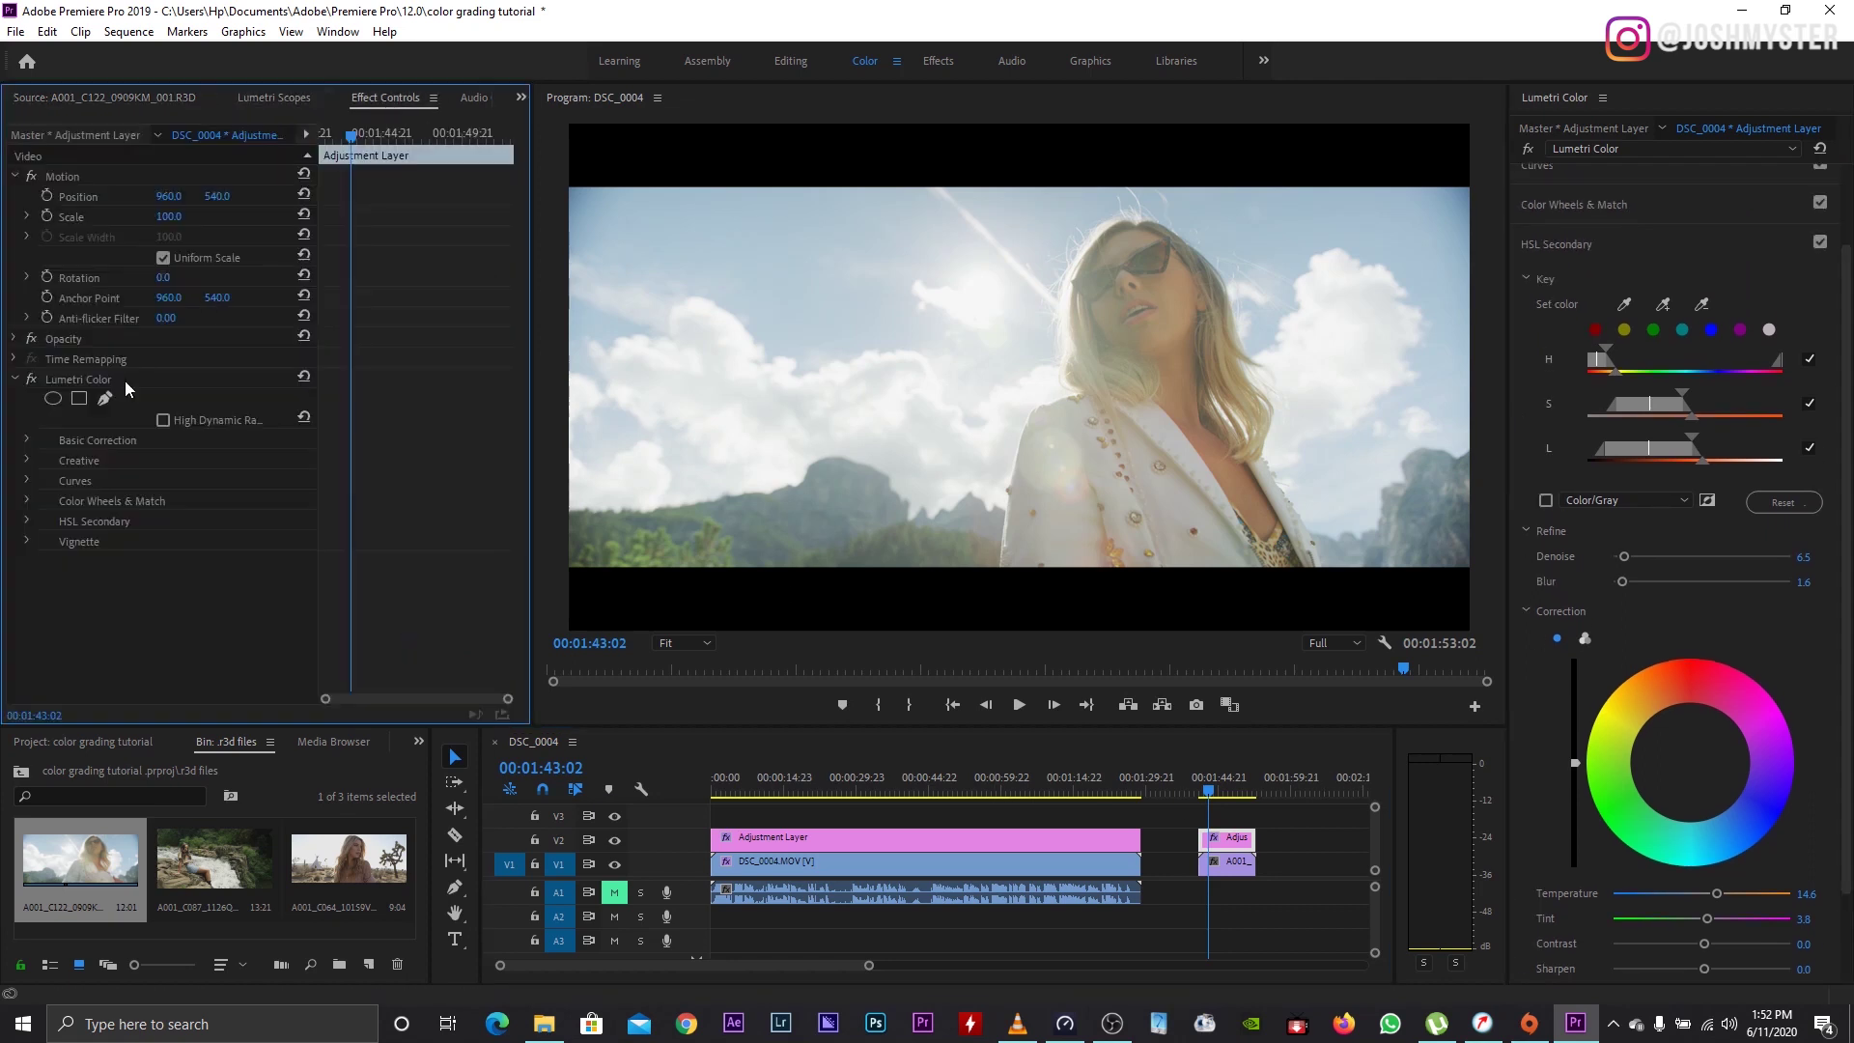
{"action": "left_click", "coordinate": [55, 382]}
{"action": "key", "text": "Delete"}
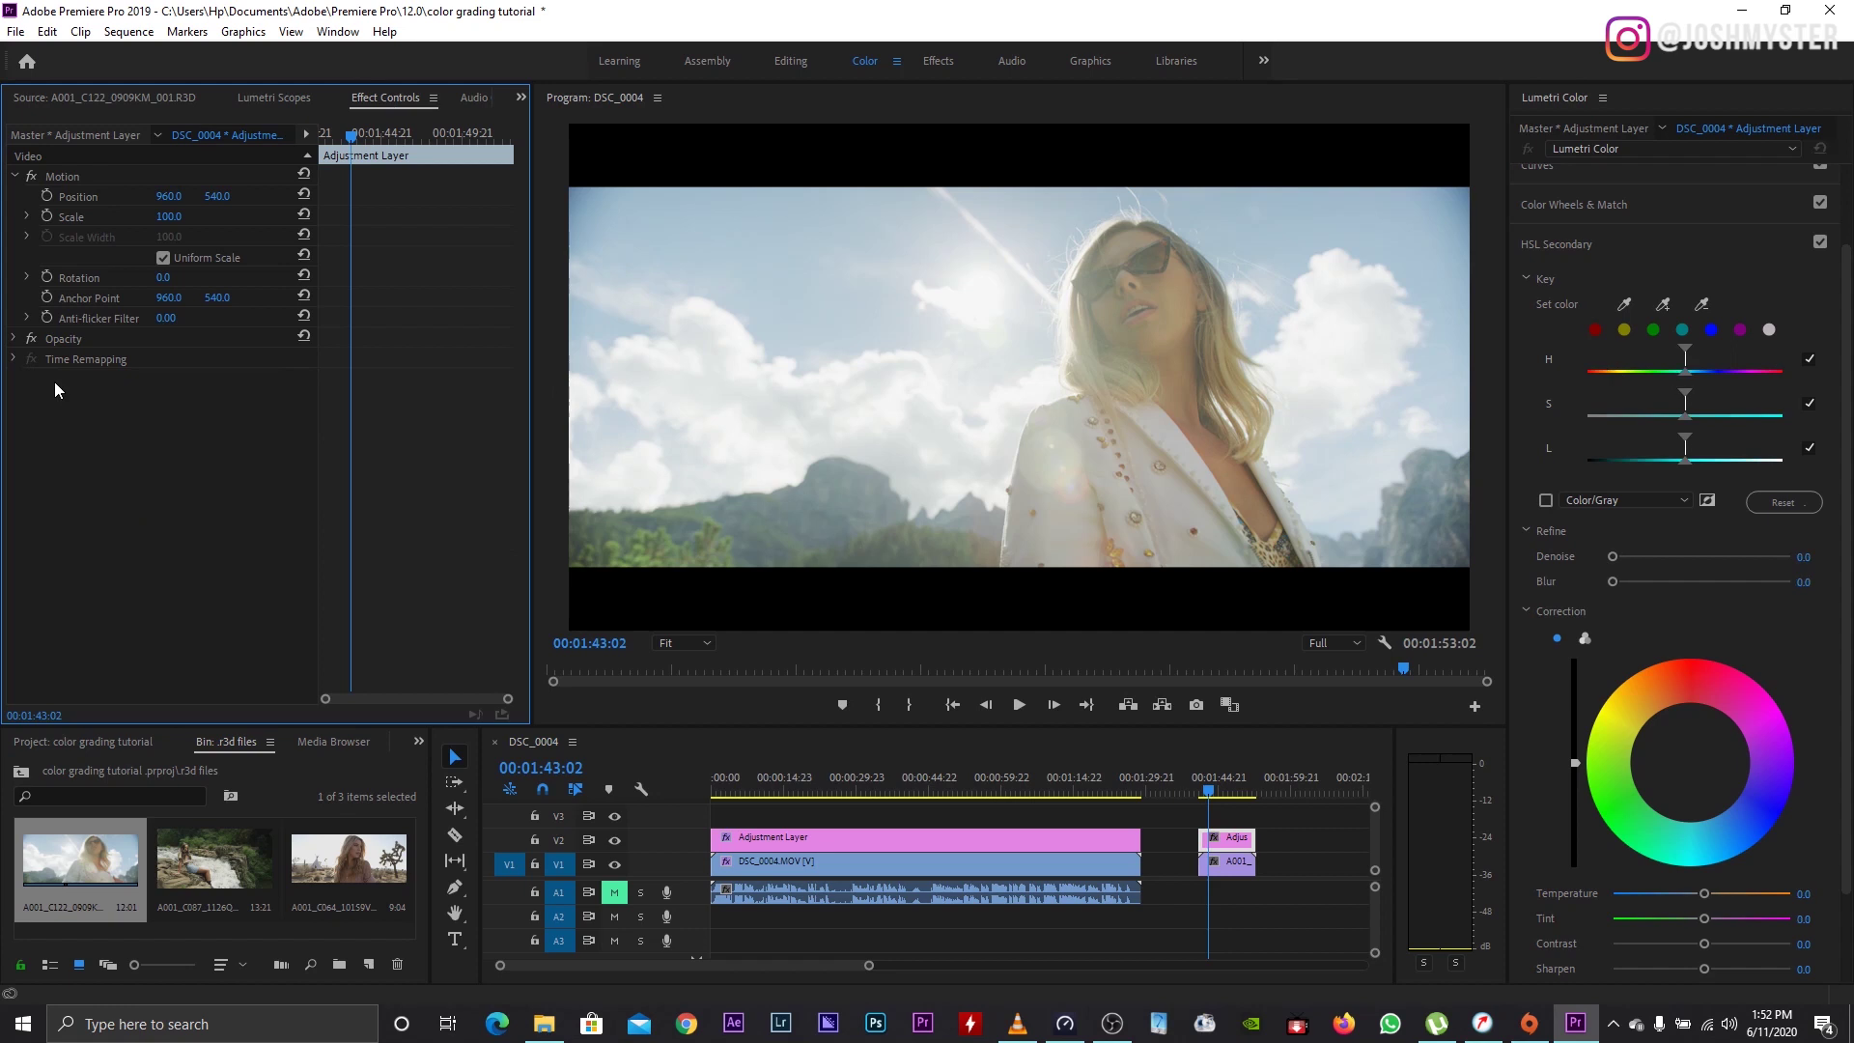
Step: White-balance the adjustment layer above the A001_C122 clip in Basic Correction by sampling the woman's white jacket
{"action": "left_click", "coordinate": [1228, 849]}
{"action": "scroll", "coordinate": [1533, 189], "scroll_direction": "up", "scroll_amount": 3}
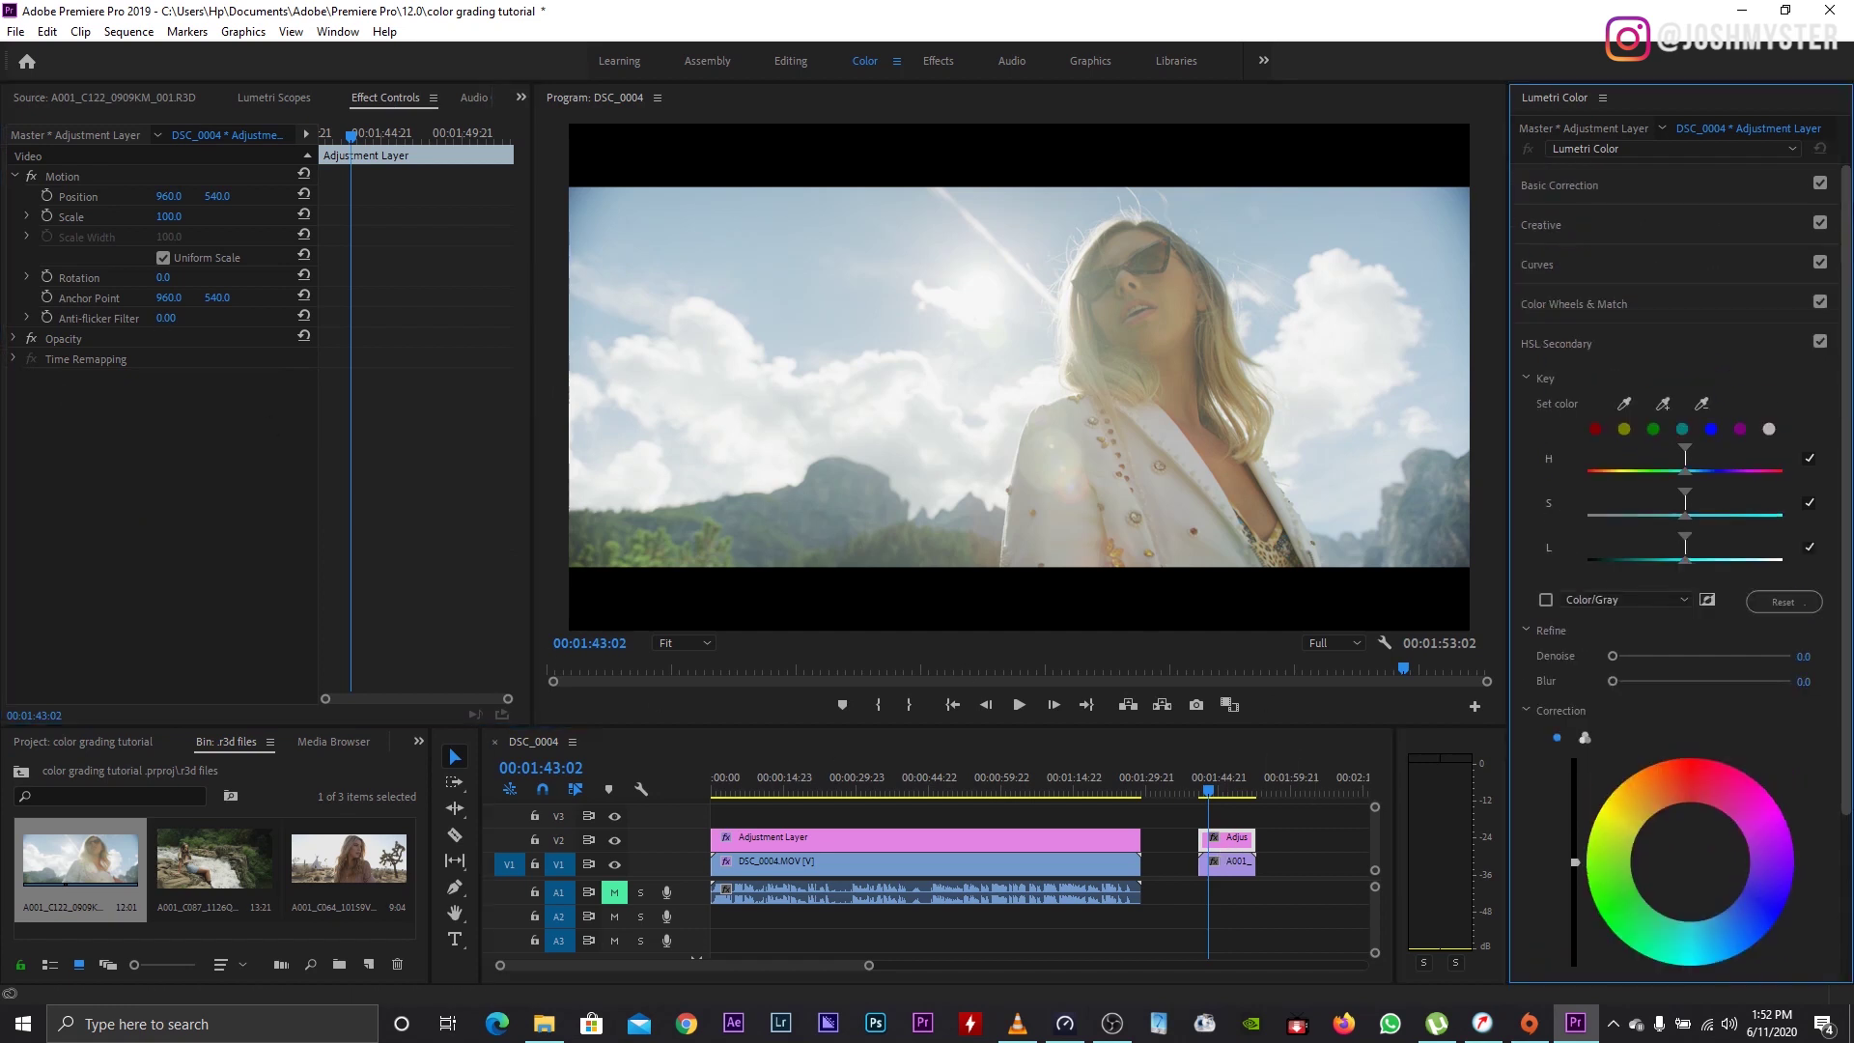
{"action": "left_click", "coordinate": [1535, 191]}
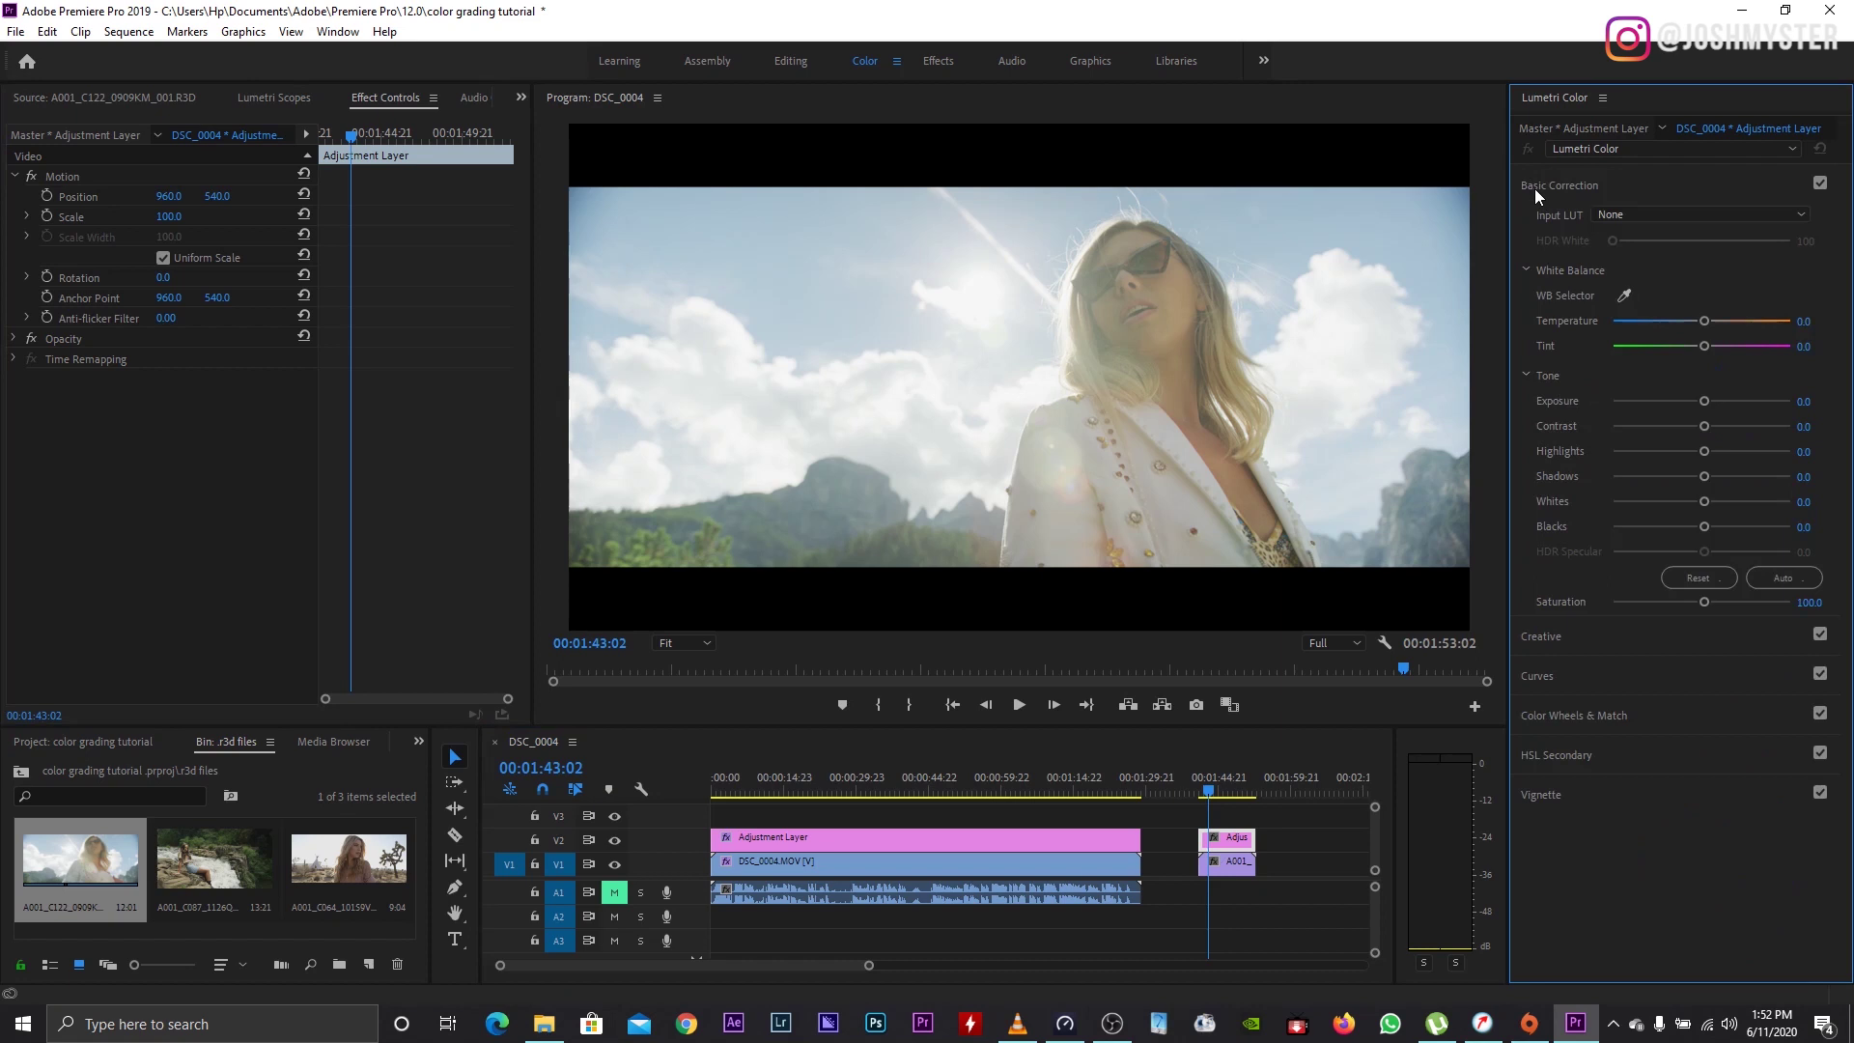
{"action": "left_click", "coordinate": [1626, 294]}
{"action": "left_click", "coordinate": [1164, 430]}
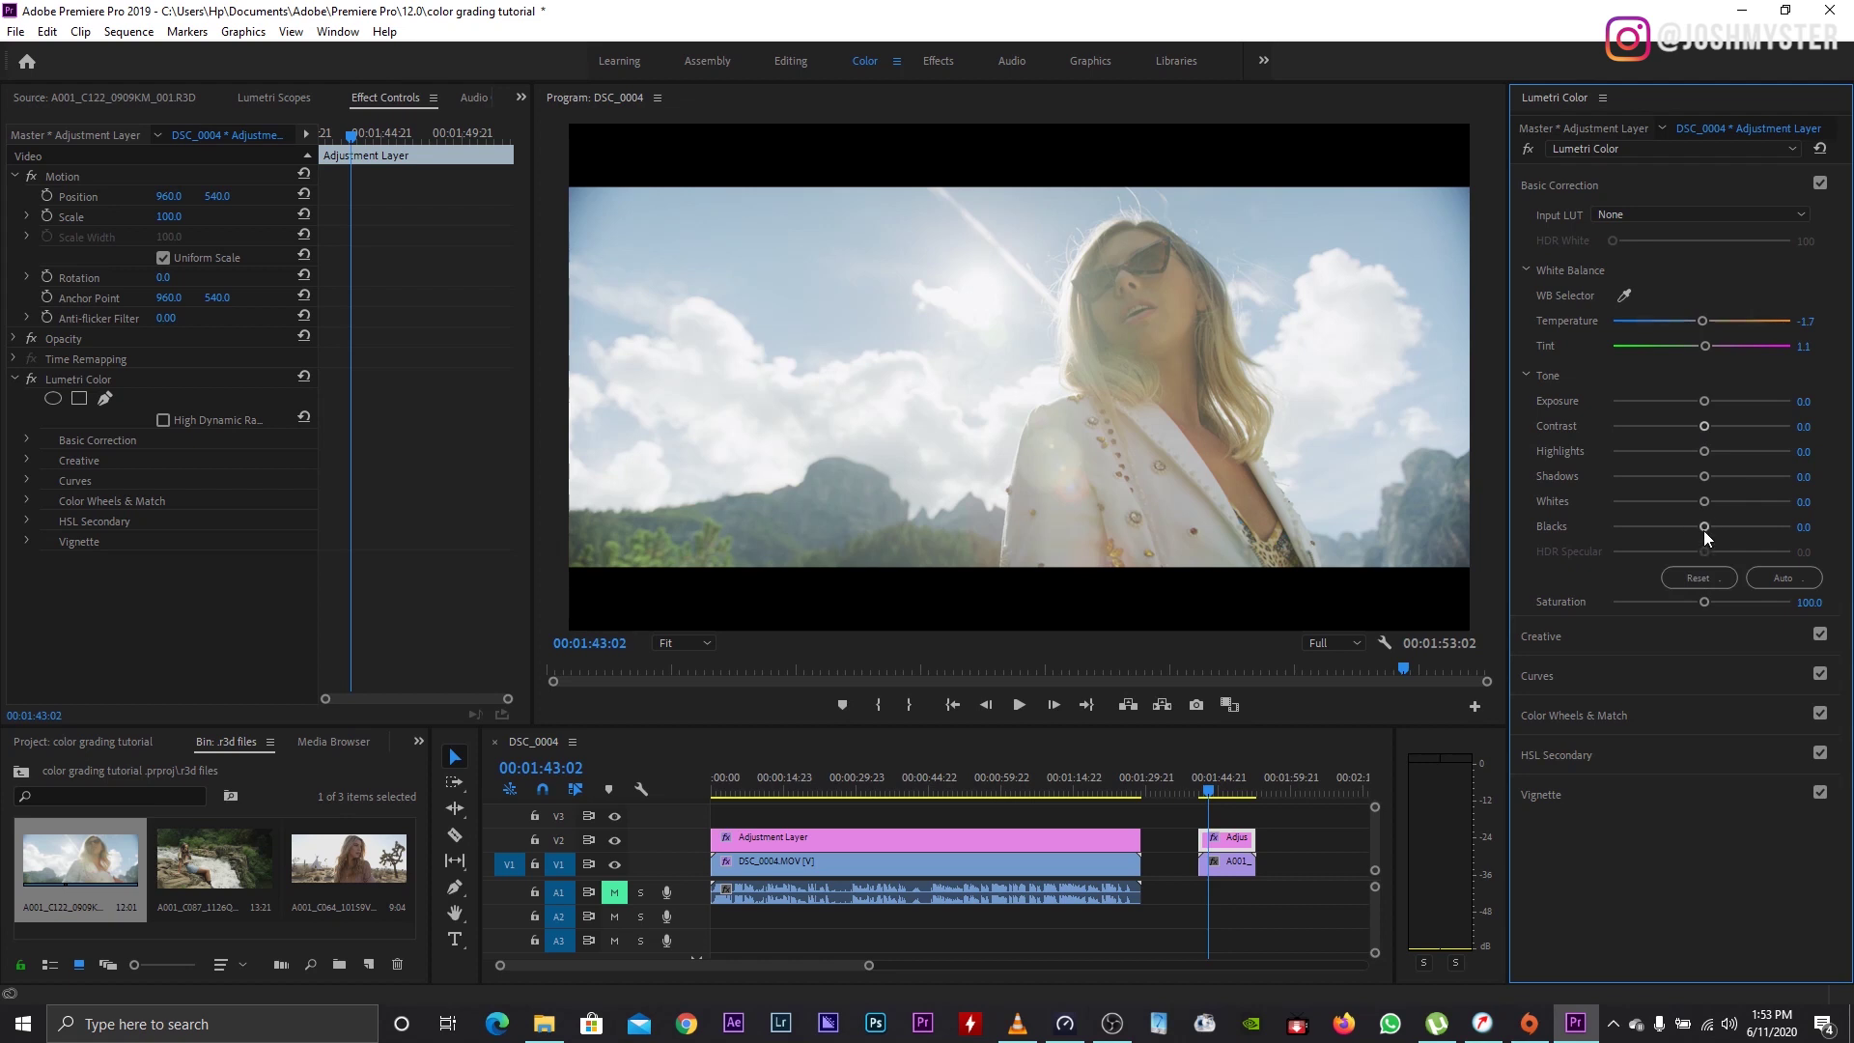
Step: Set the Basic Correction contrast to 100, highlights -41.6, shadows 36.2, whites -14.6, blacks -54.6 and saturation 128.6
{"action": "left_click_drag", "start_coordinate": [1703, 530], "coordinate": [1662, 531]}
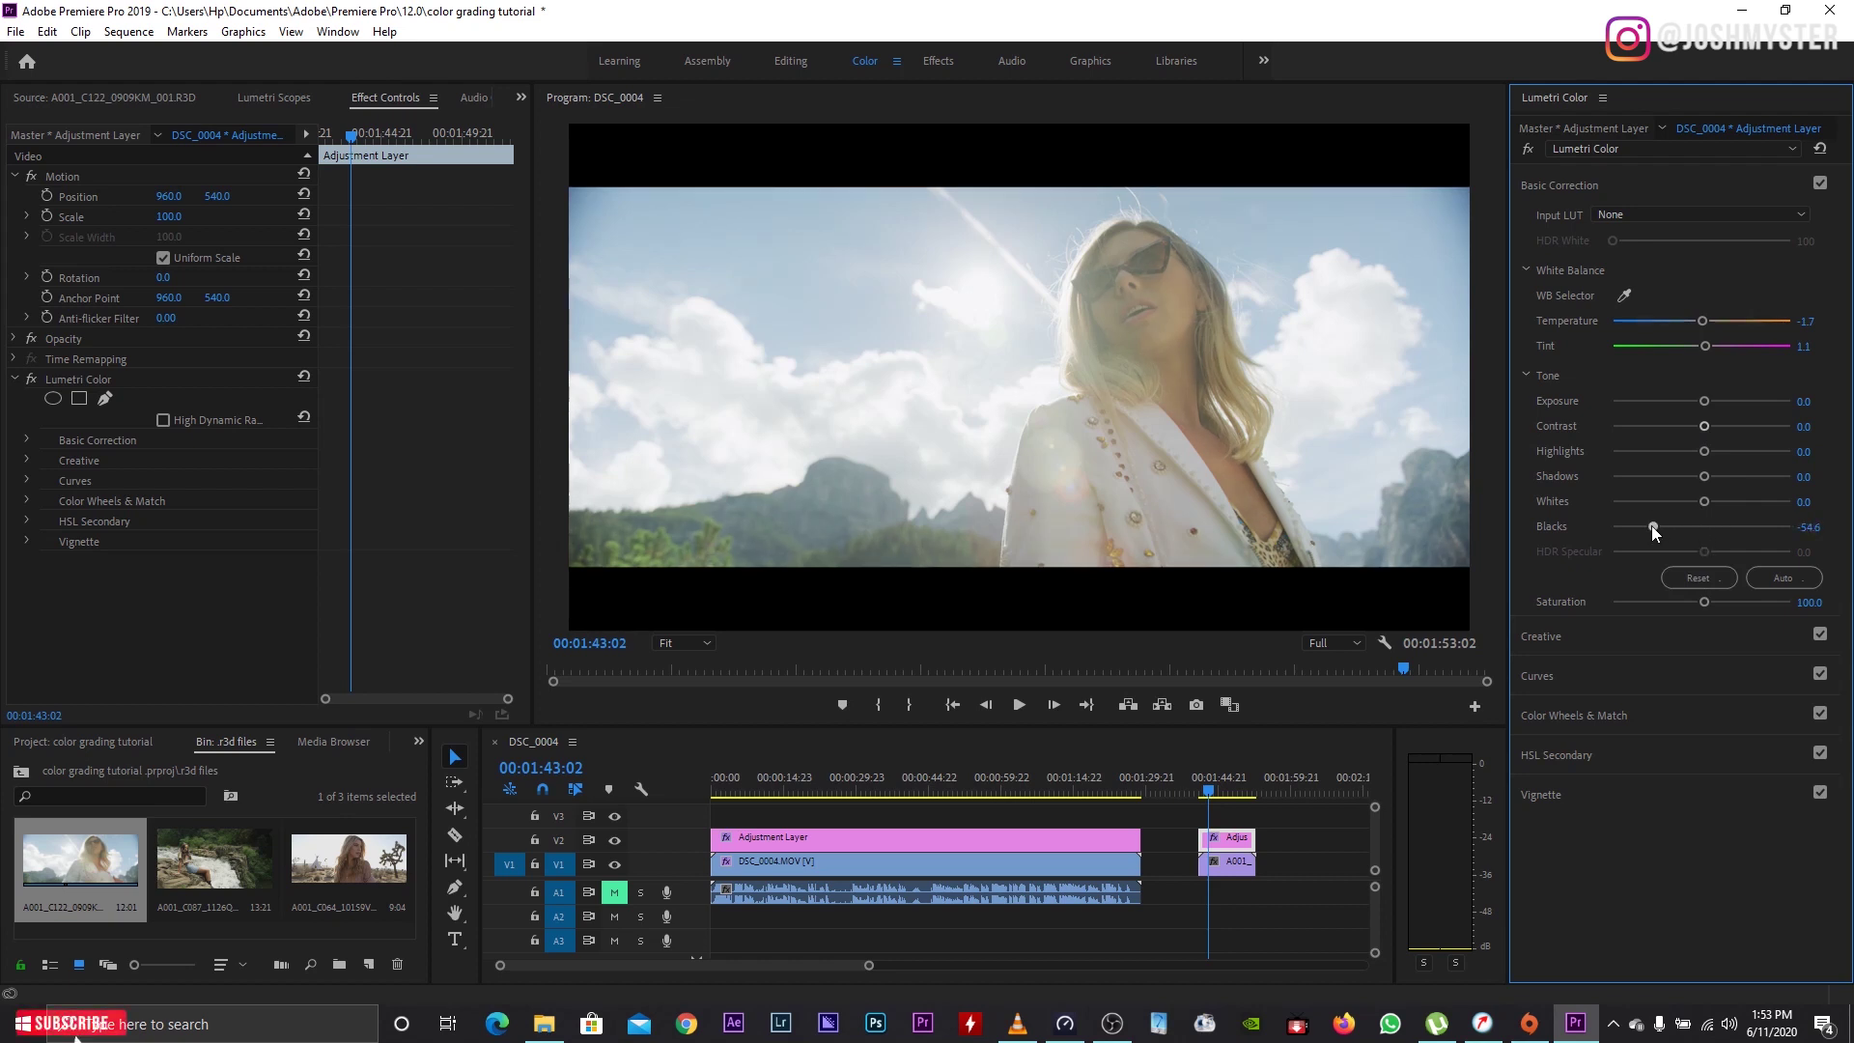
{"action": "mouse_move", "coordinate": [1705, 477]}
{"action": "left_mouse_down"}
{"action": "mouse_move", "coordinate": [1747, 477]}
{"action": "mouse_move", "coordinate": [1705, 508]}
{"action": "mouse_move", "coordinate": [1705, 475]}
{"action": "left_mouse_up"}
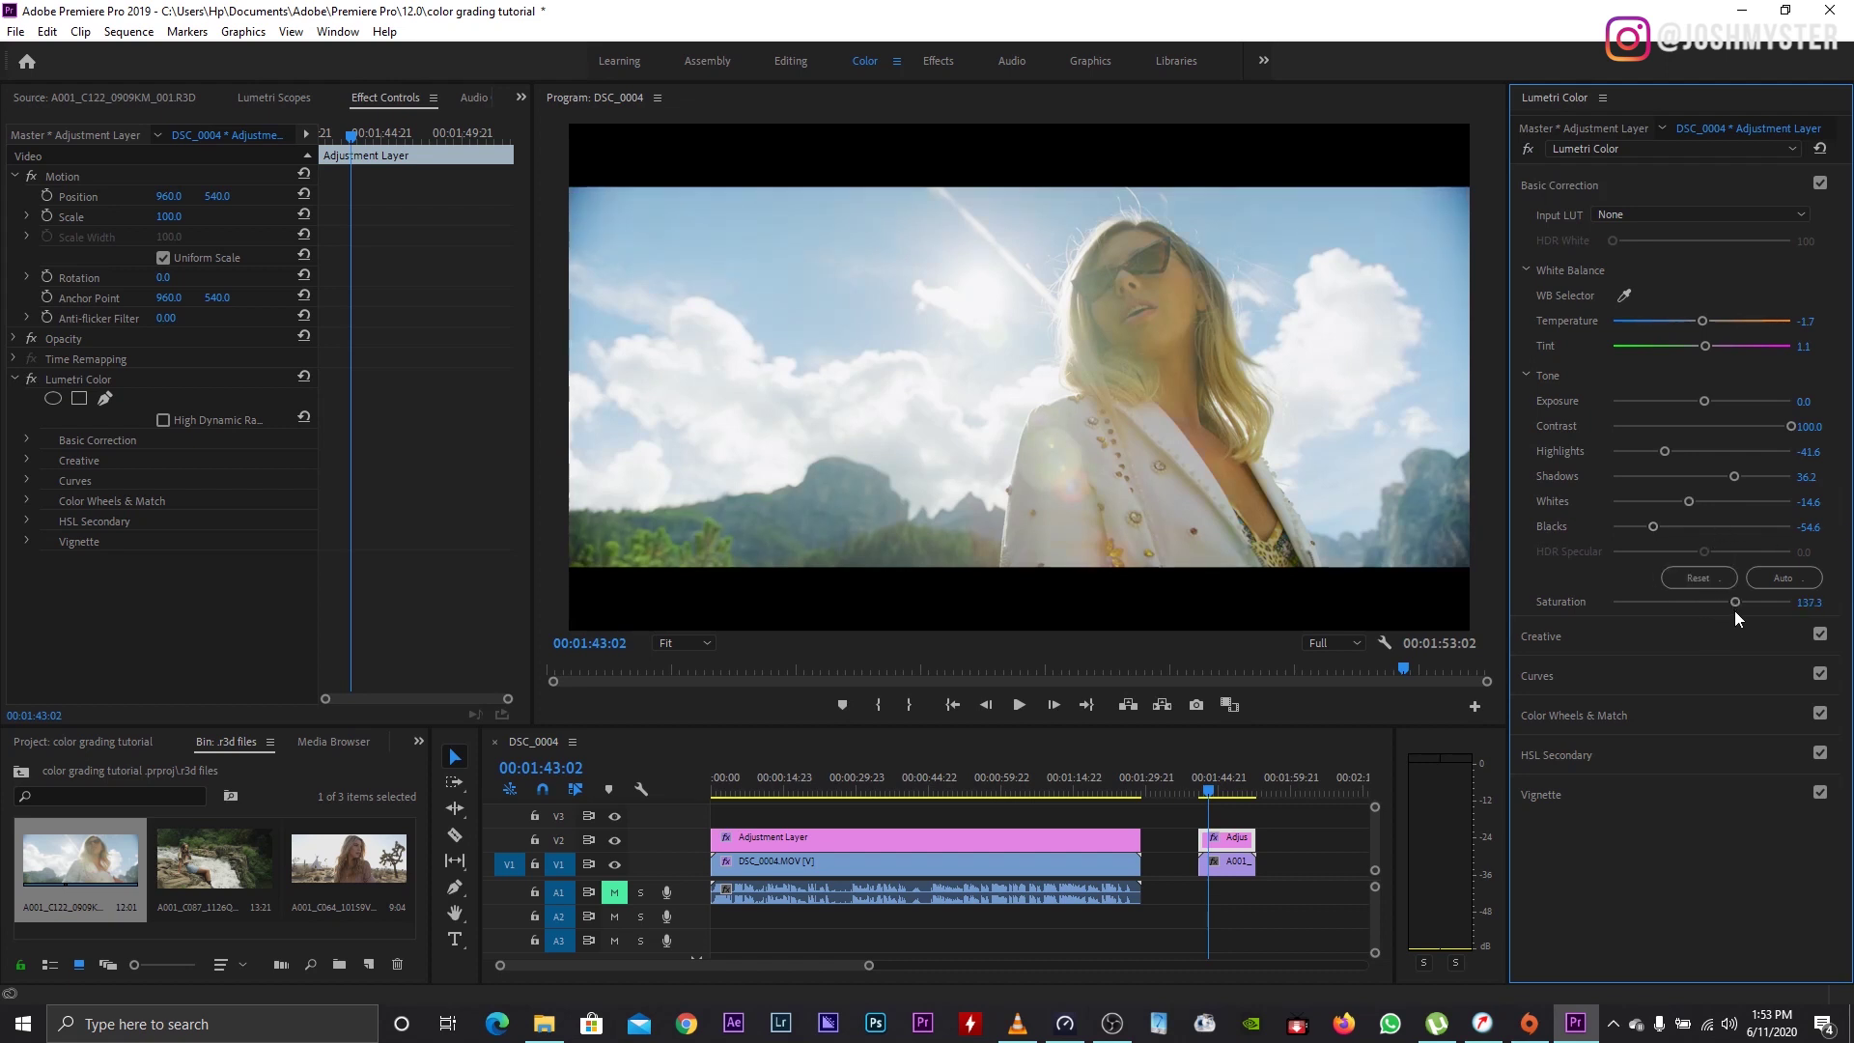
{"action": "left_click_drag", "start_coordinate": [1733, 601], "coordinate": [1728, 601]}
{"action": "left_click_drag", "start_coordinate": [1724, 602], "coordinate": [1729, 604]}
Step: Compare the A001_C122 grade with the Lumetri effect off and on, and scrub through the clip to check other frames
{"action": "left_click", "coordinate": [1529, 152]}
{"action": "left_click", "coordinate": [1530, 152]}
{"action": "left_click", "coordinate": [1529, 153]}
{"action": "left_click", "coordinate": [1529, 152]}
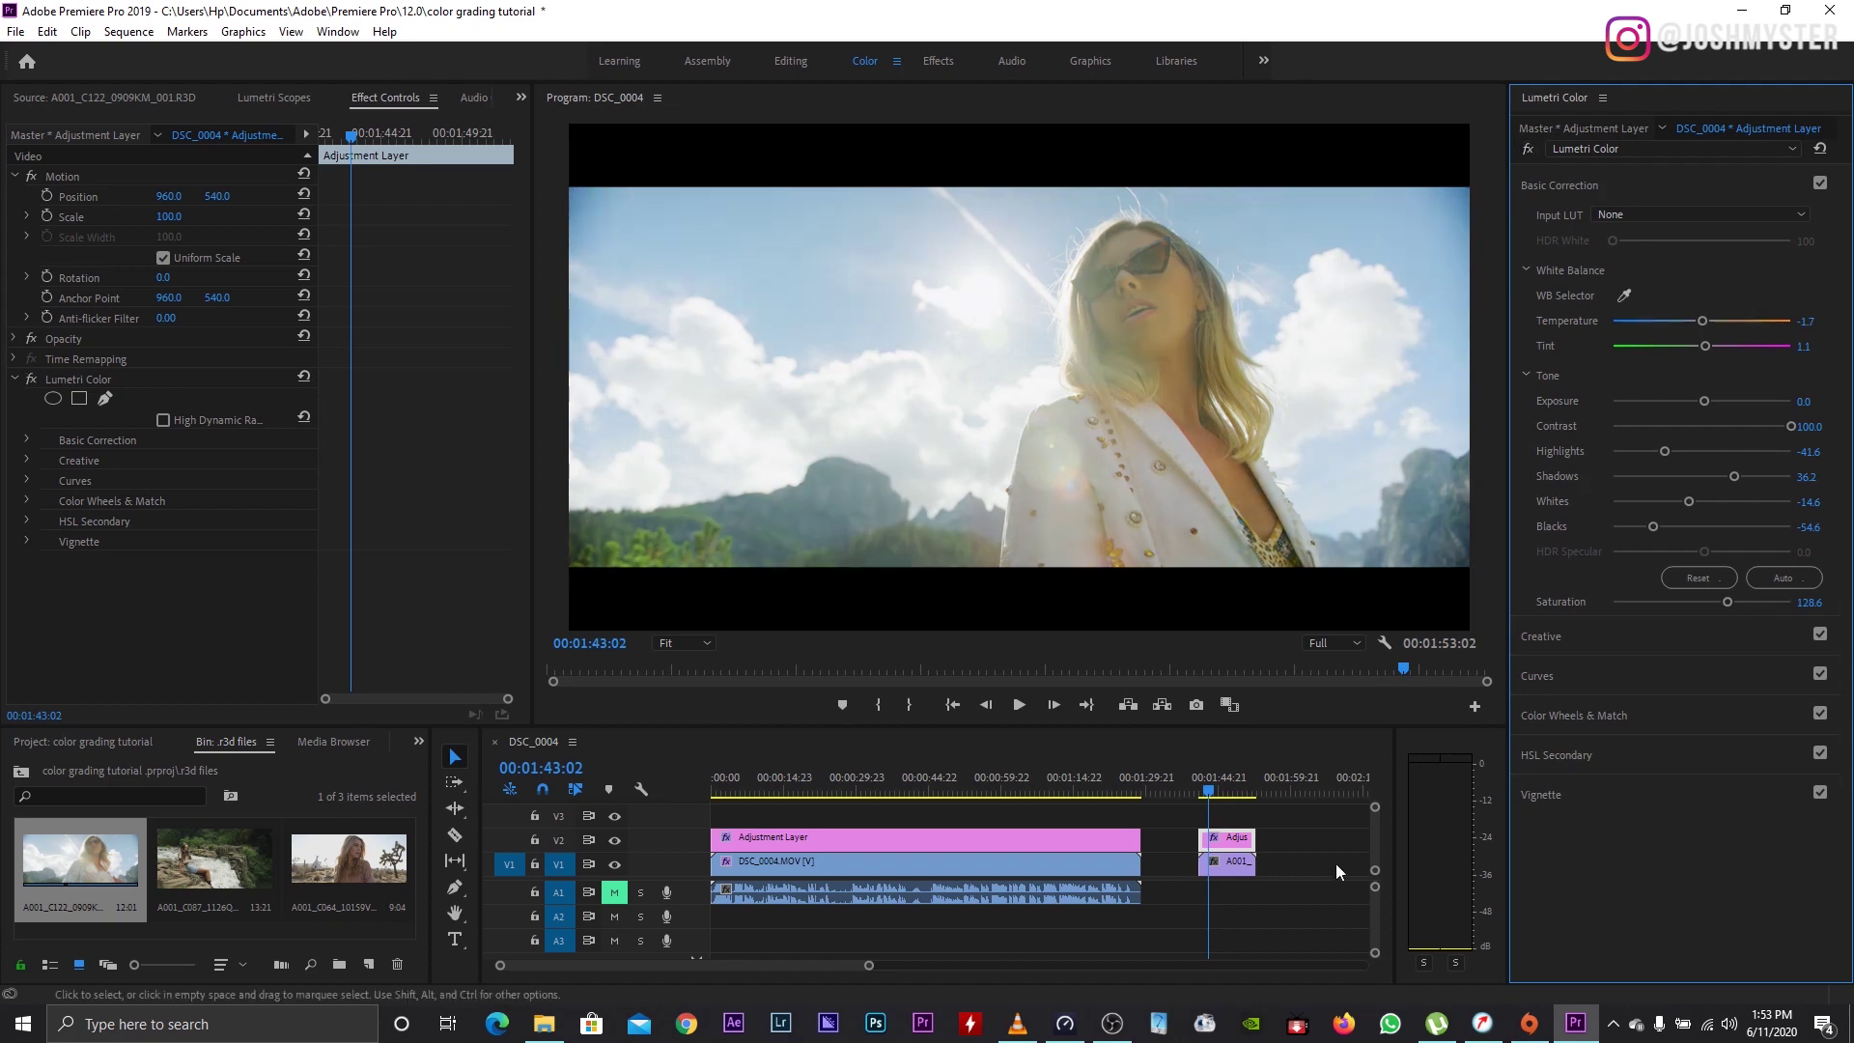
{"action": "left_click_drag", "start_coordinate": [1215, 790], "coordinate": [1224, 791]}
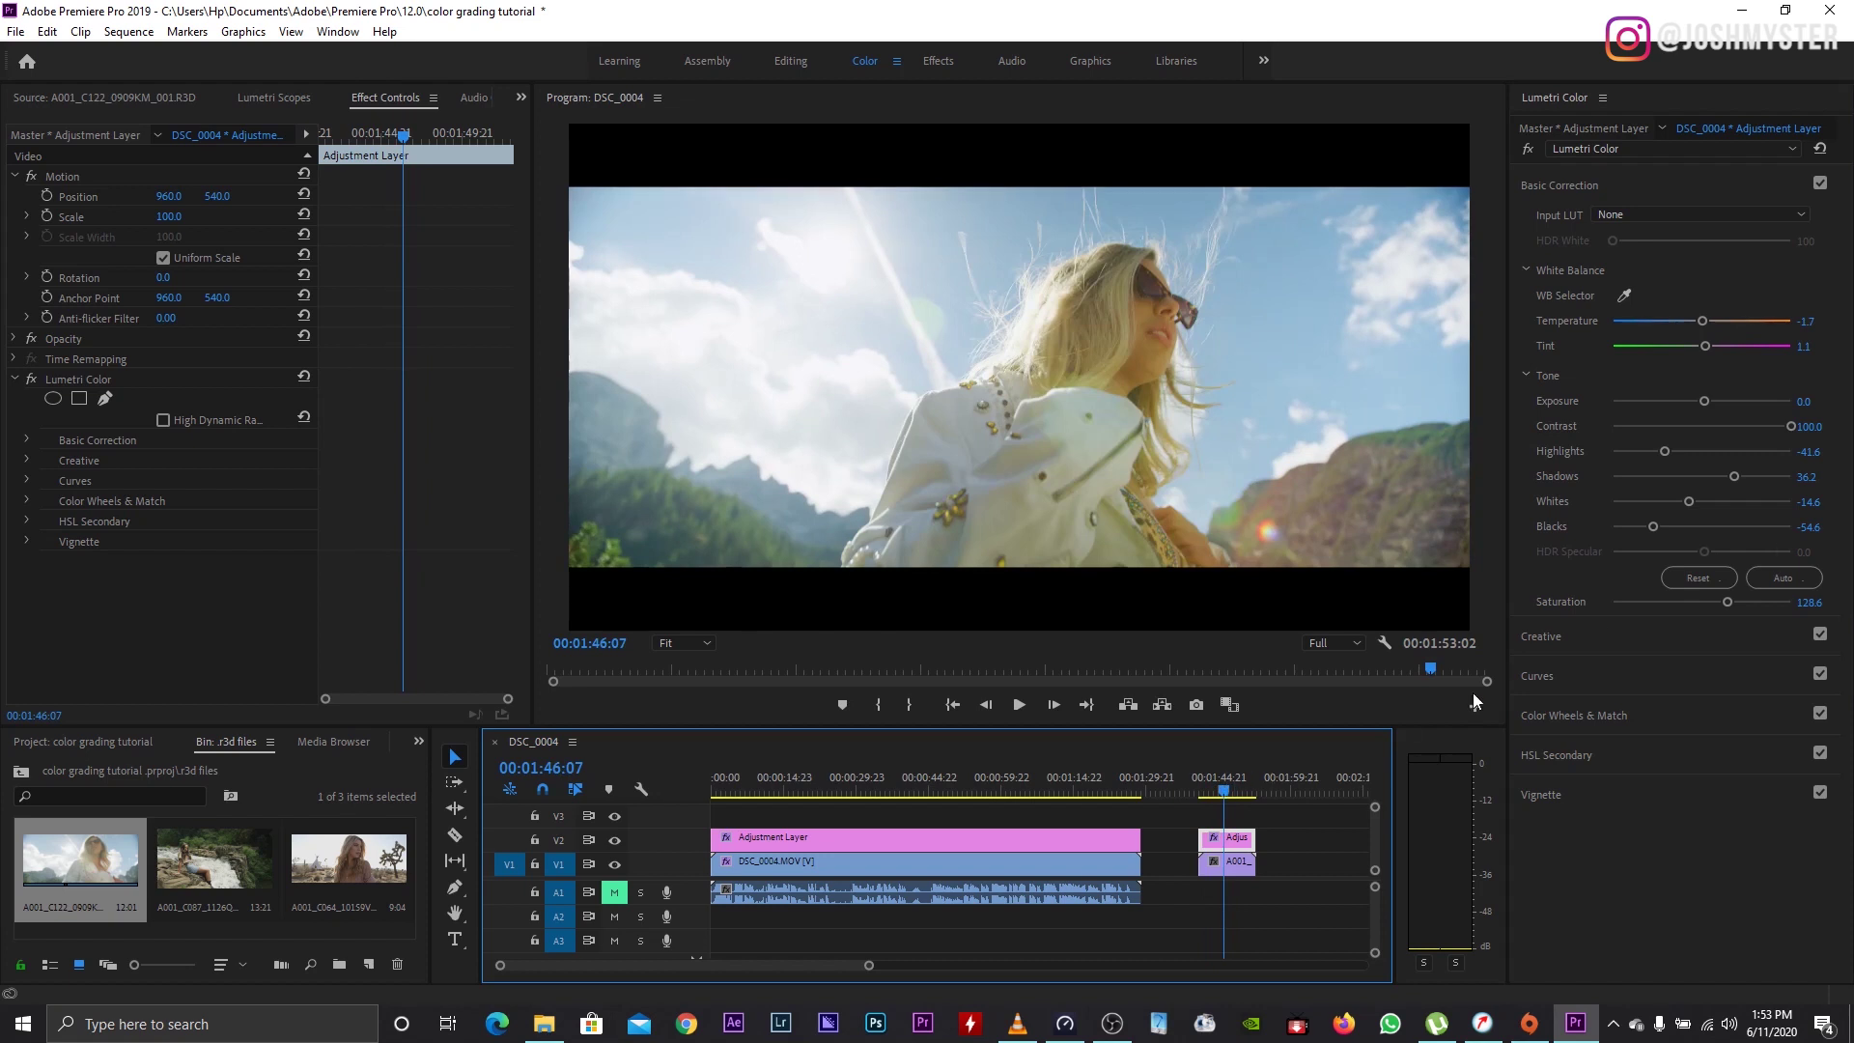
{"action": "left_click", "coordinate": [1219, 790]}
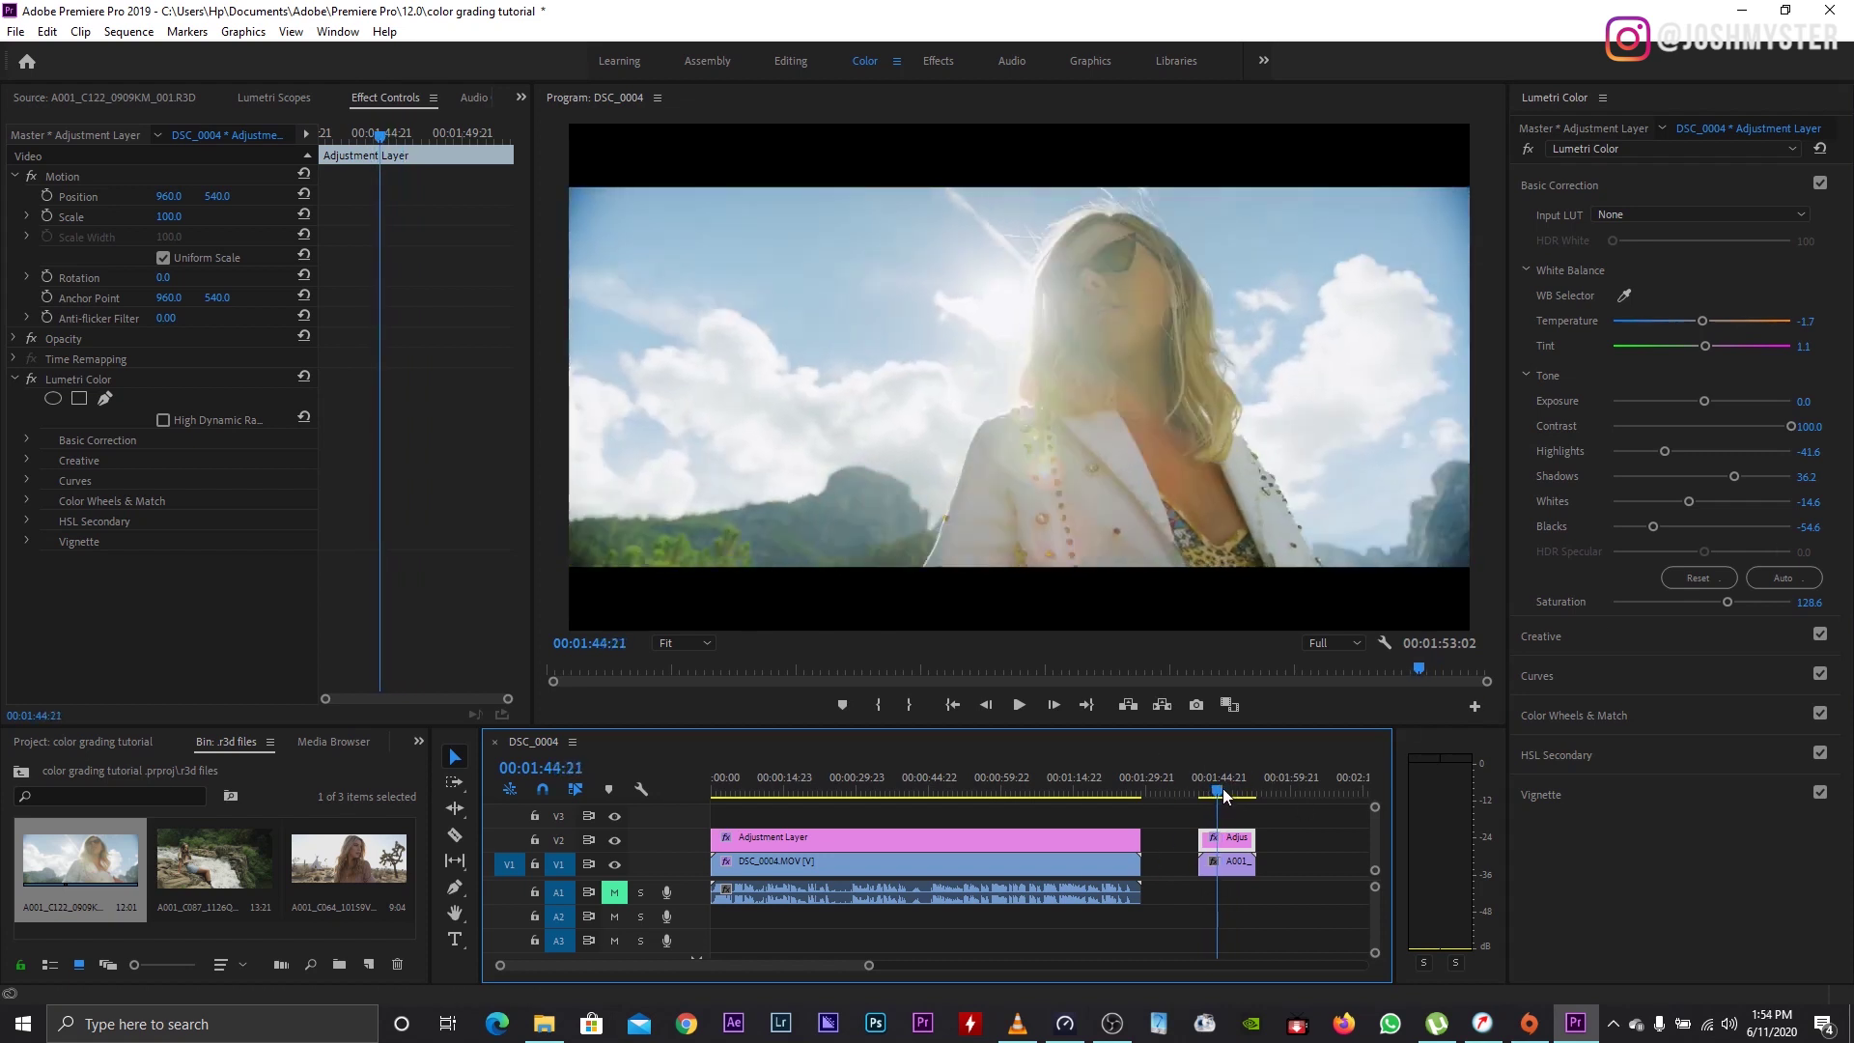
{"action": "left_click_drag", "start_coordinate": [1220, 788], "coordinate": [1216, 788]}
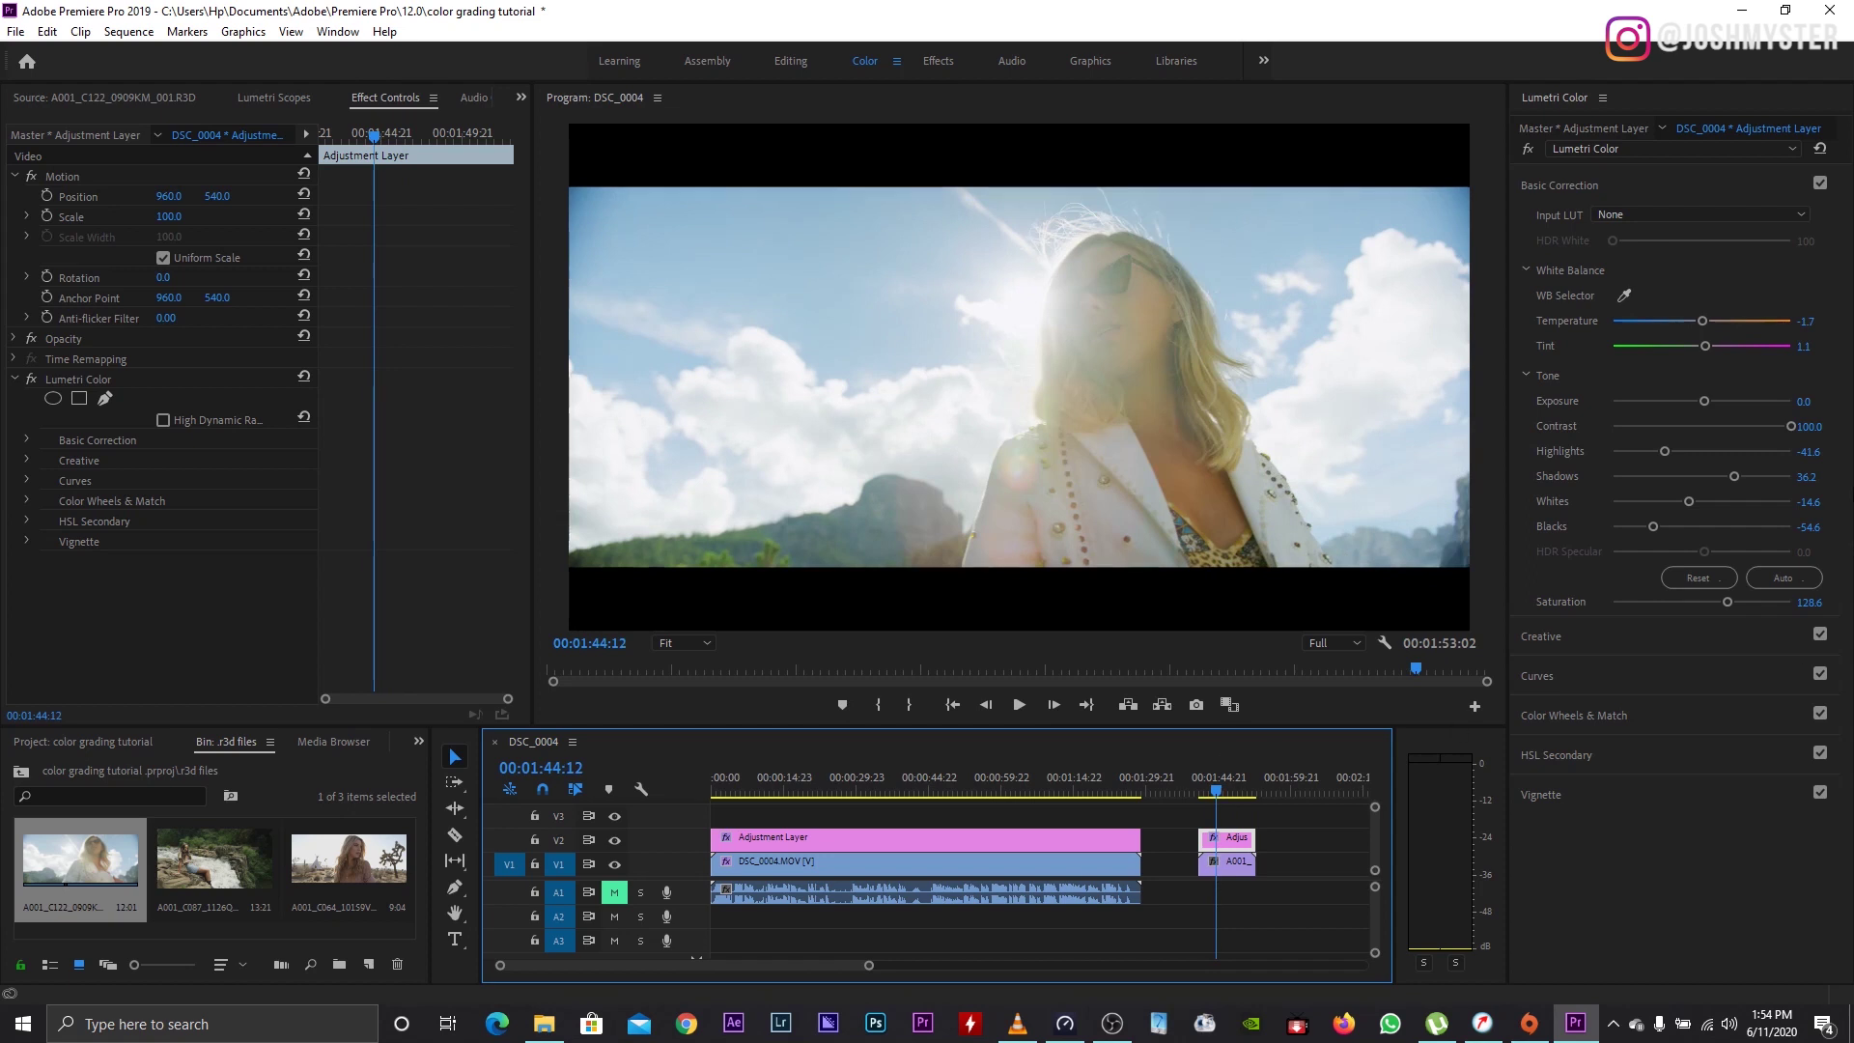
Step: Key the woman's skin with HSL Secondary on the A001_C122 clip at 00:01:45:17 and check it with the Color/Gray mask
{"action": "left_click", "coordinate": [1240, 869]}
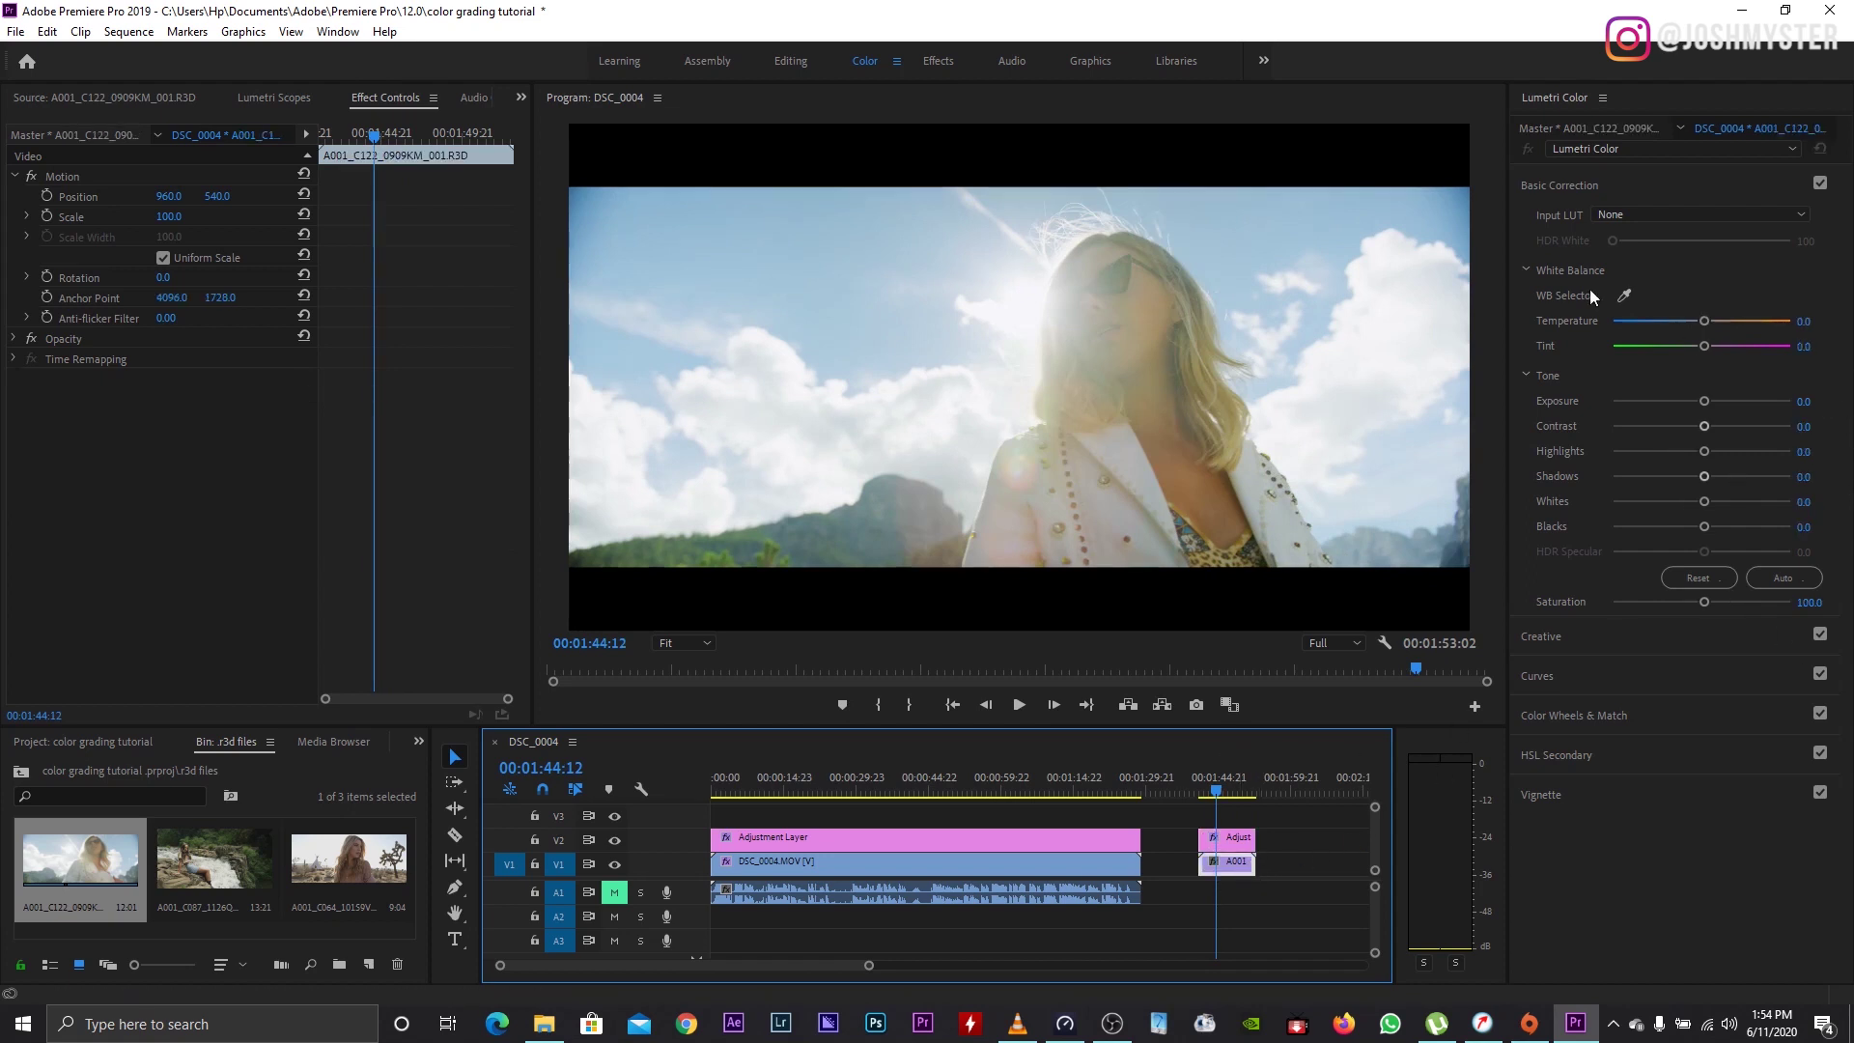
{"action": "left_click", "coordinate": [1566, 185]}
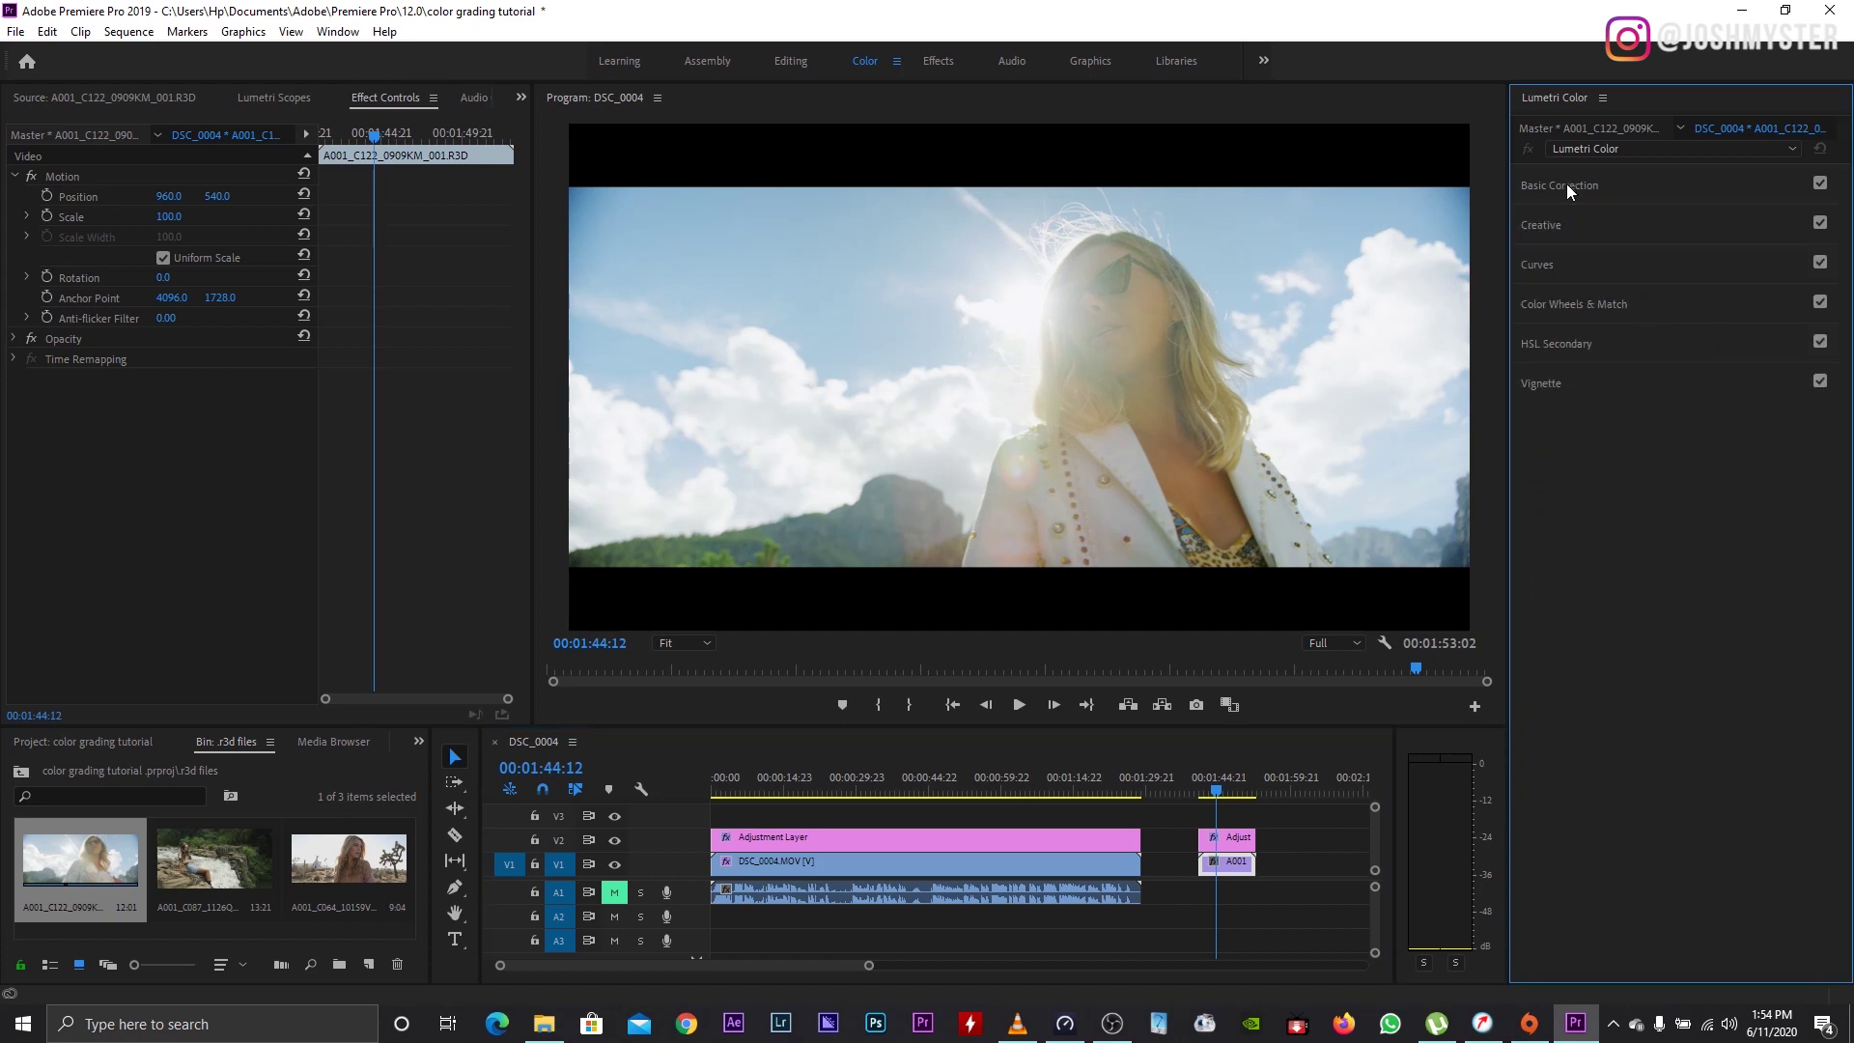
{"action": "left_click", "coordinate": [1220, 787]}
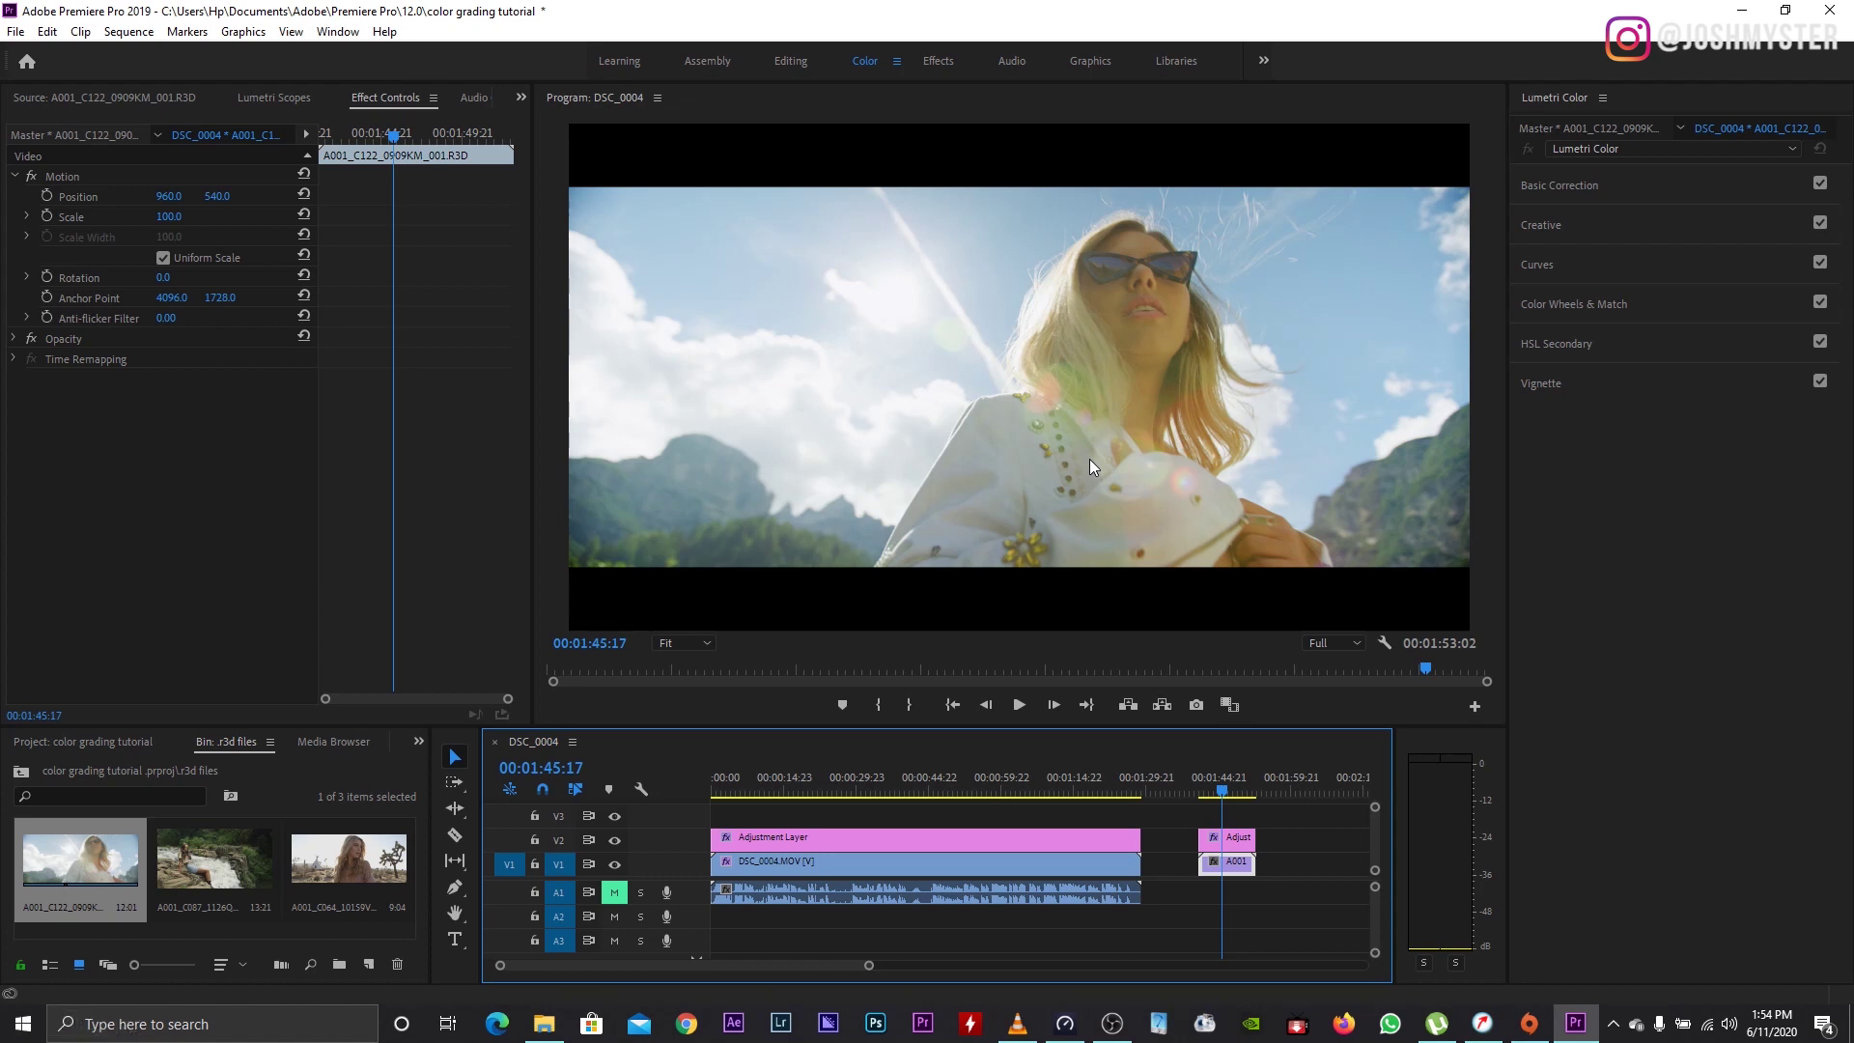
{"action": "left_click", "coordinate": [1537, 346]}
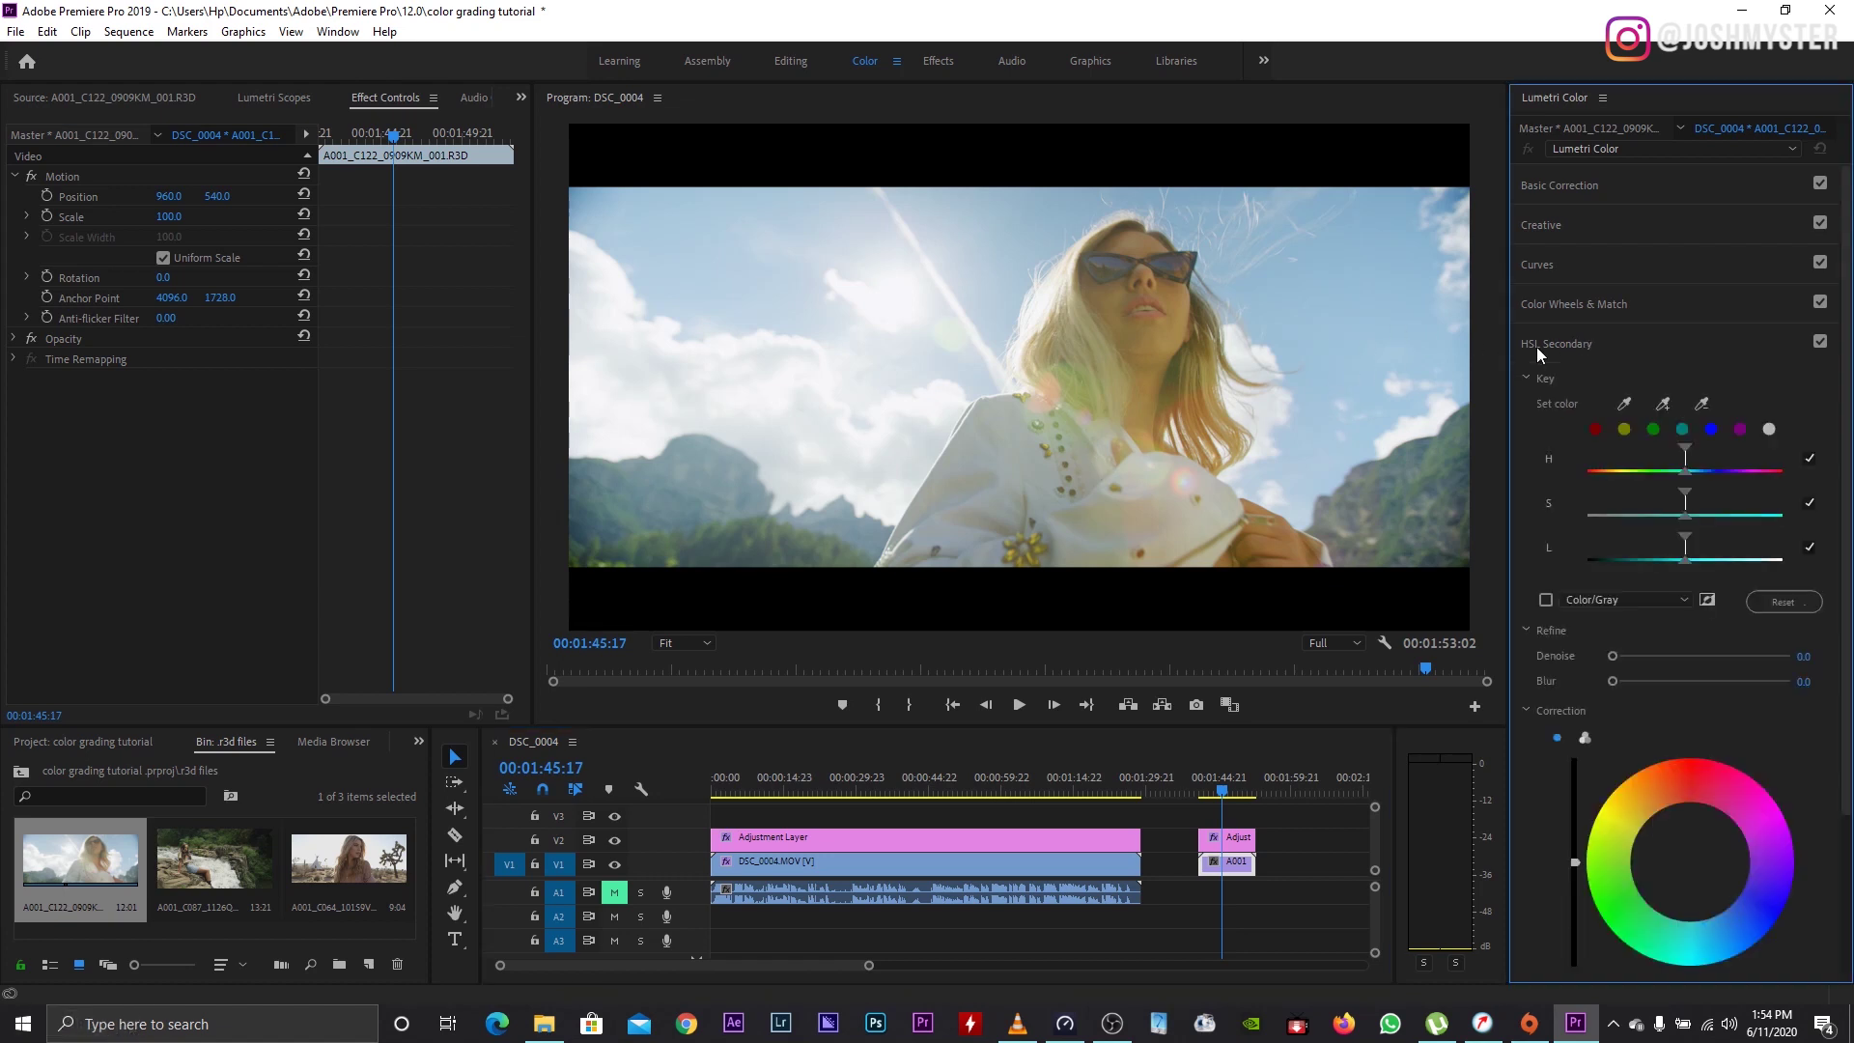
{"action": "left_click", "coordinate": [1626, 406]}
{"action": "left_click", "coordinate": [1162, 345]}
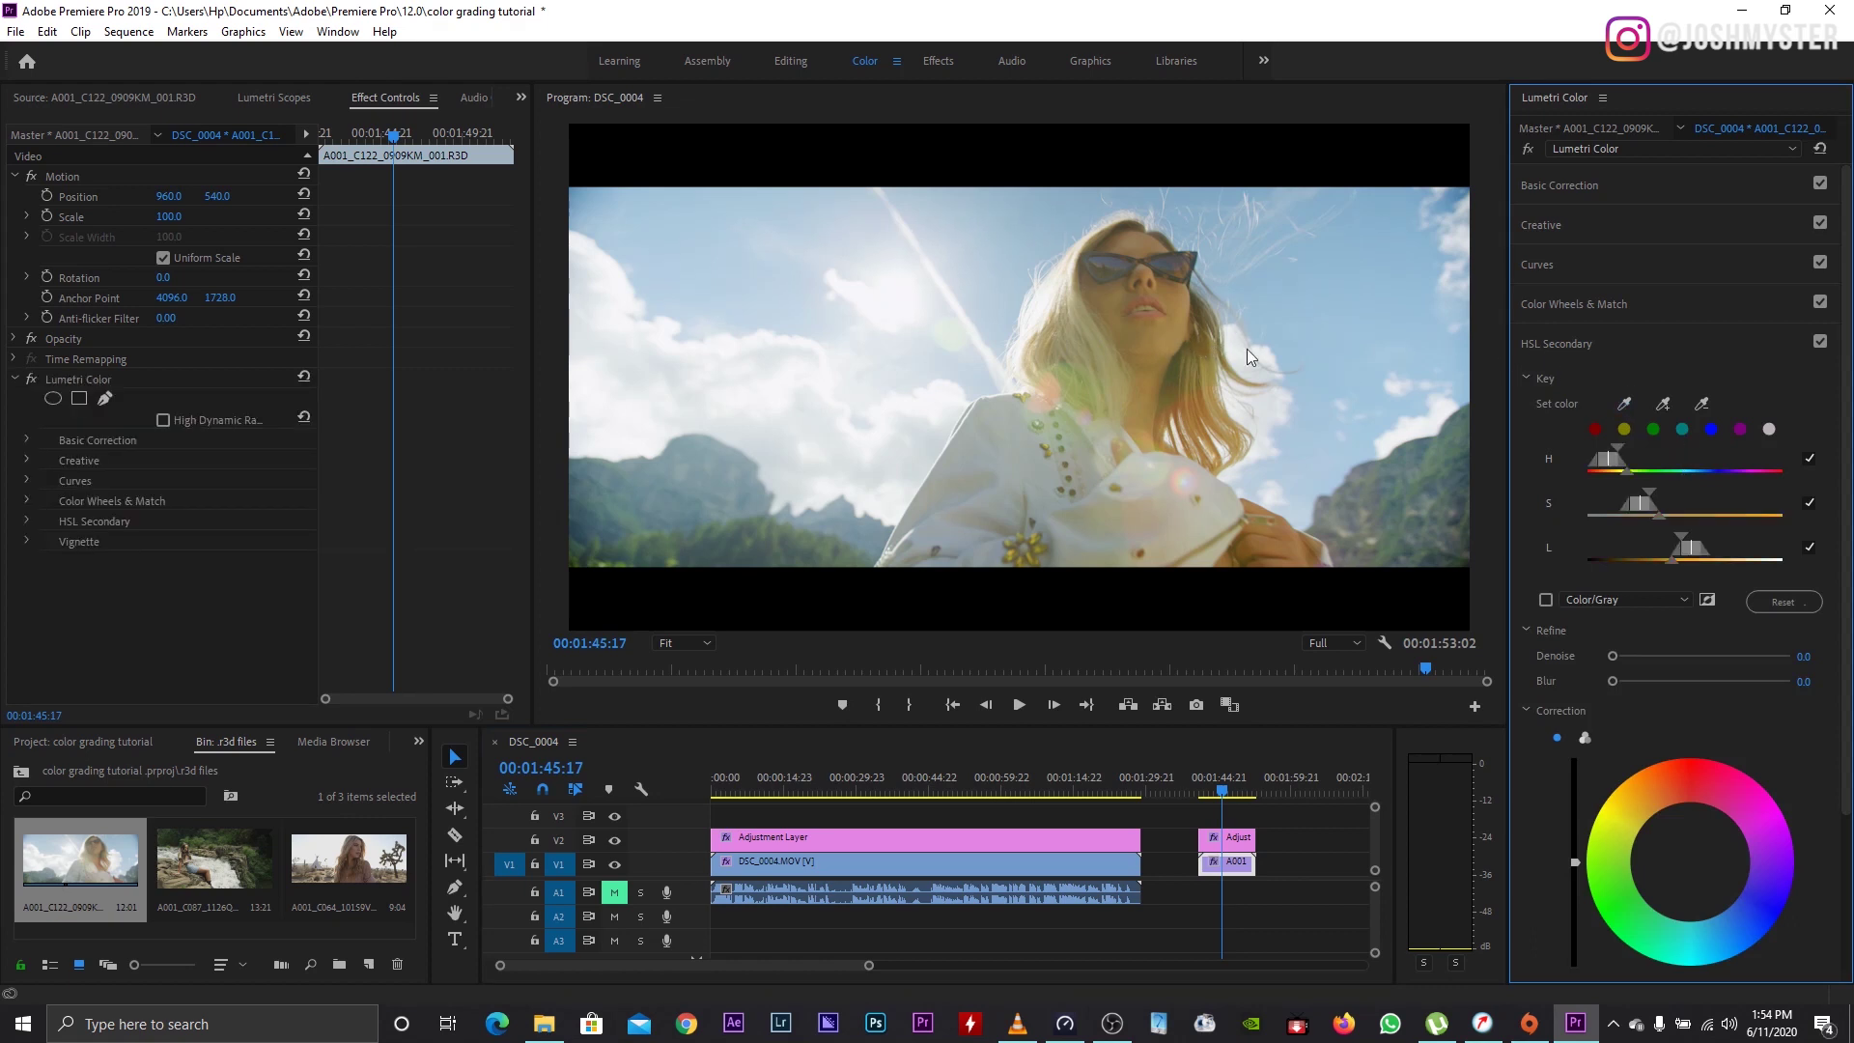
{"action": "left_click", "coordinate": [1546, 600]}
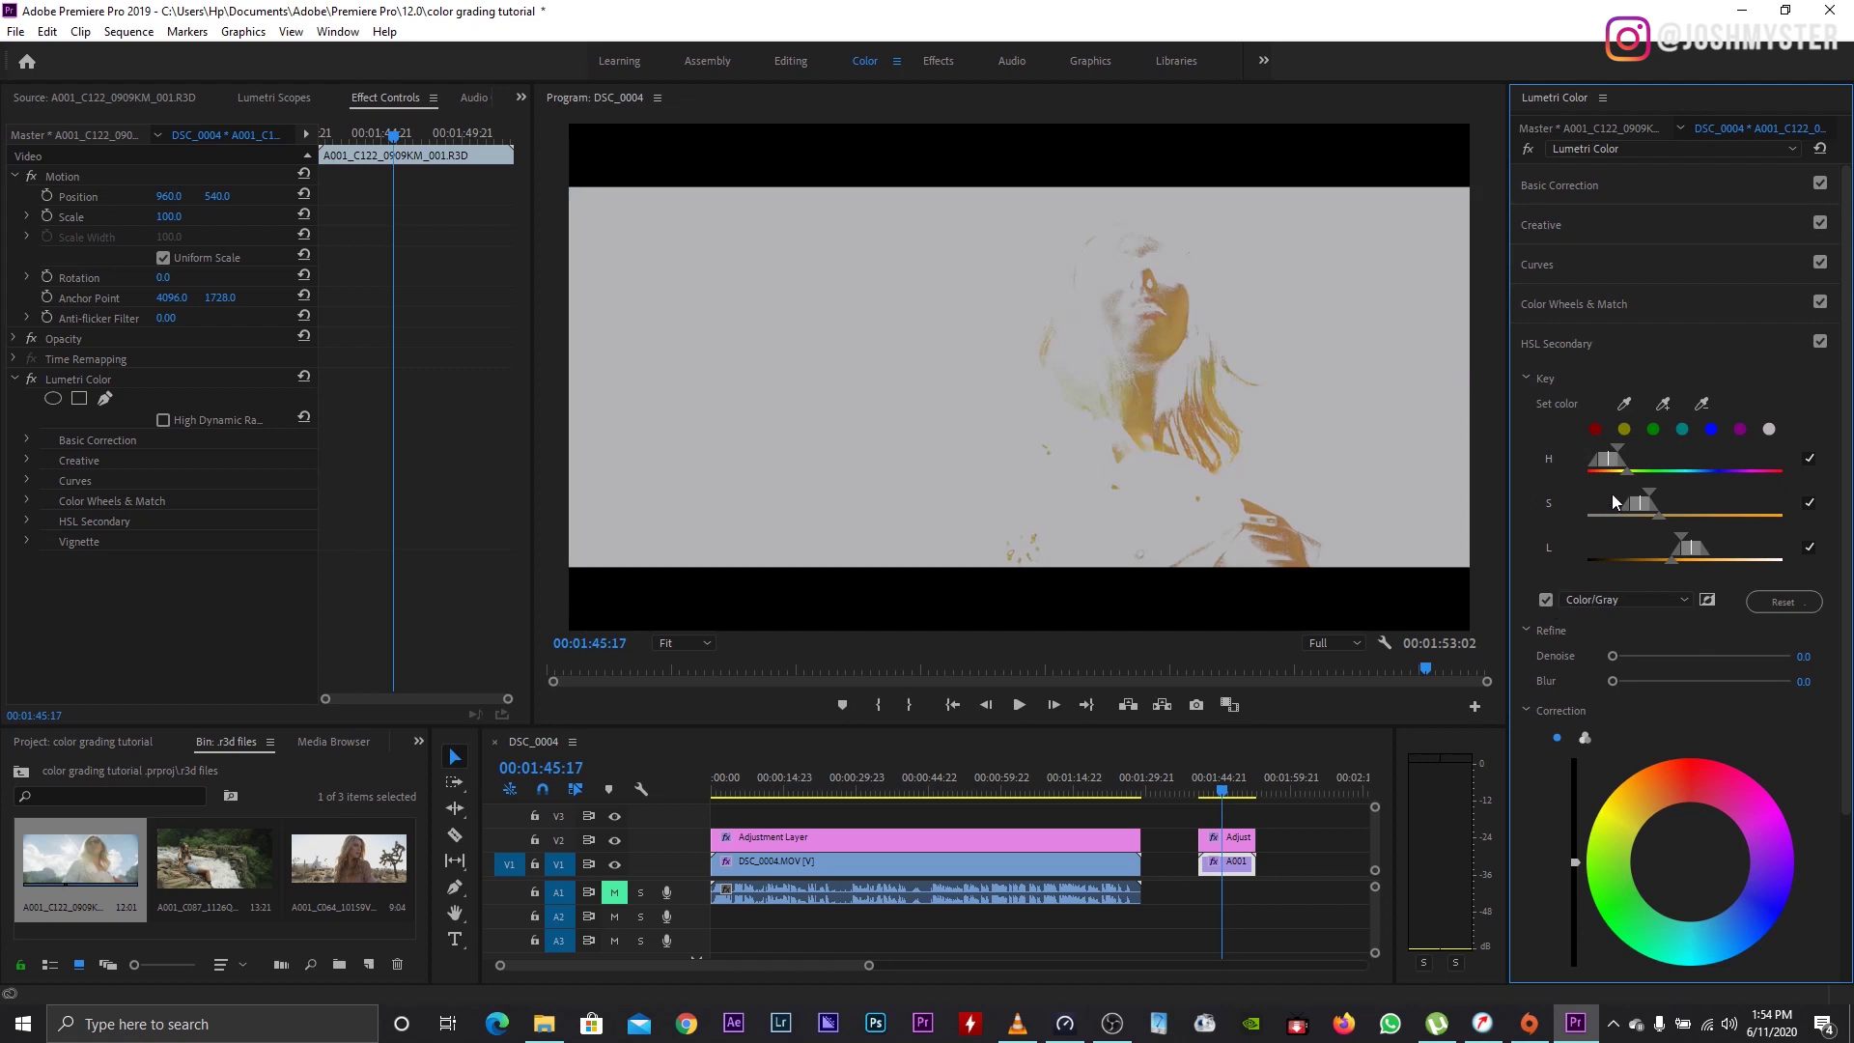
{"action": "left_click", "coordinate": [1545, 600]}
Step: Add further skin tones from the woman's neck, cheek and forehead to the key and check it with the Color/Gray mask
{"action": "left_click", "coordinate": [1663, 404]}
{"action": "left_click", "coordinate": [1155, 365]}
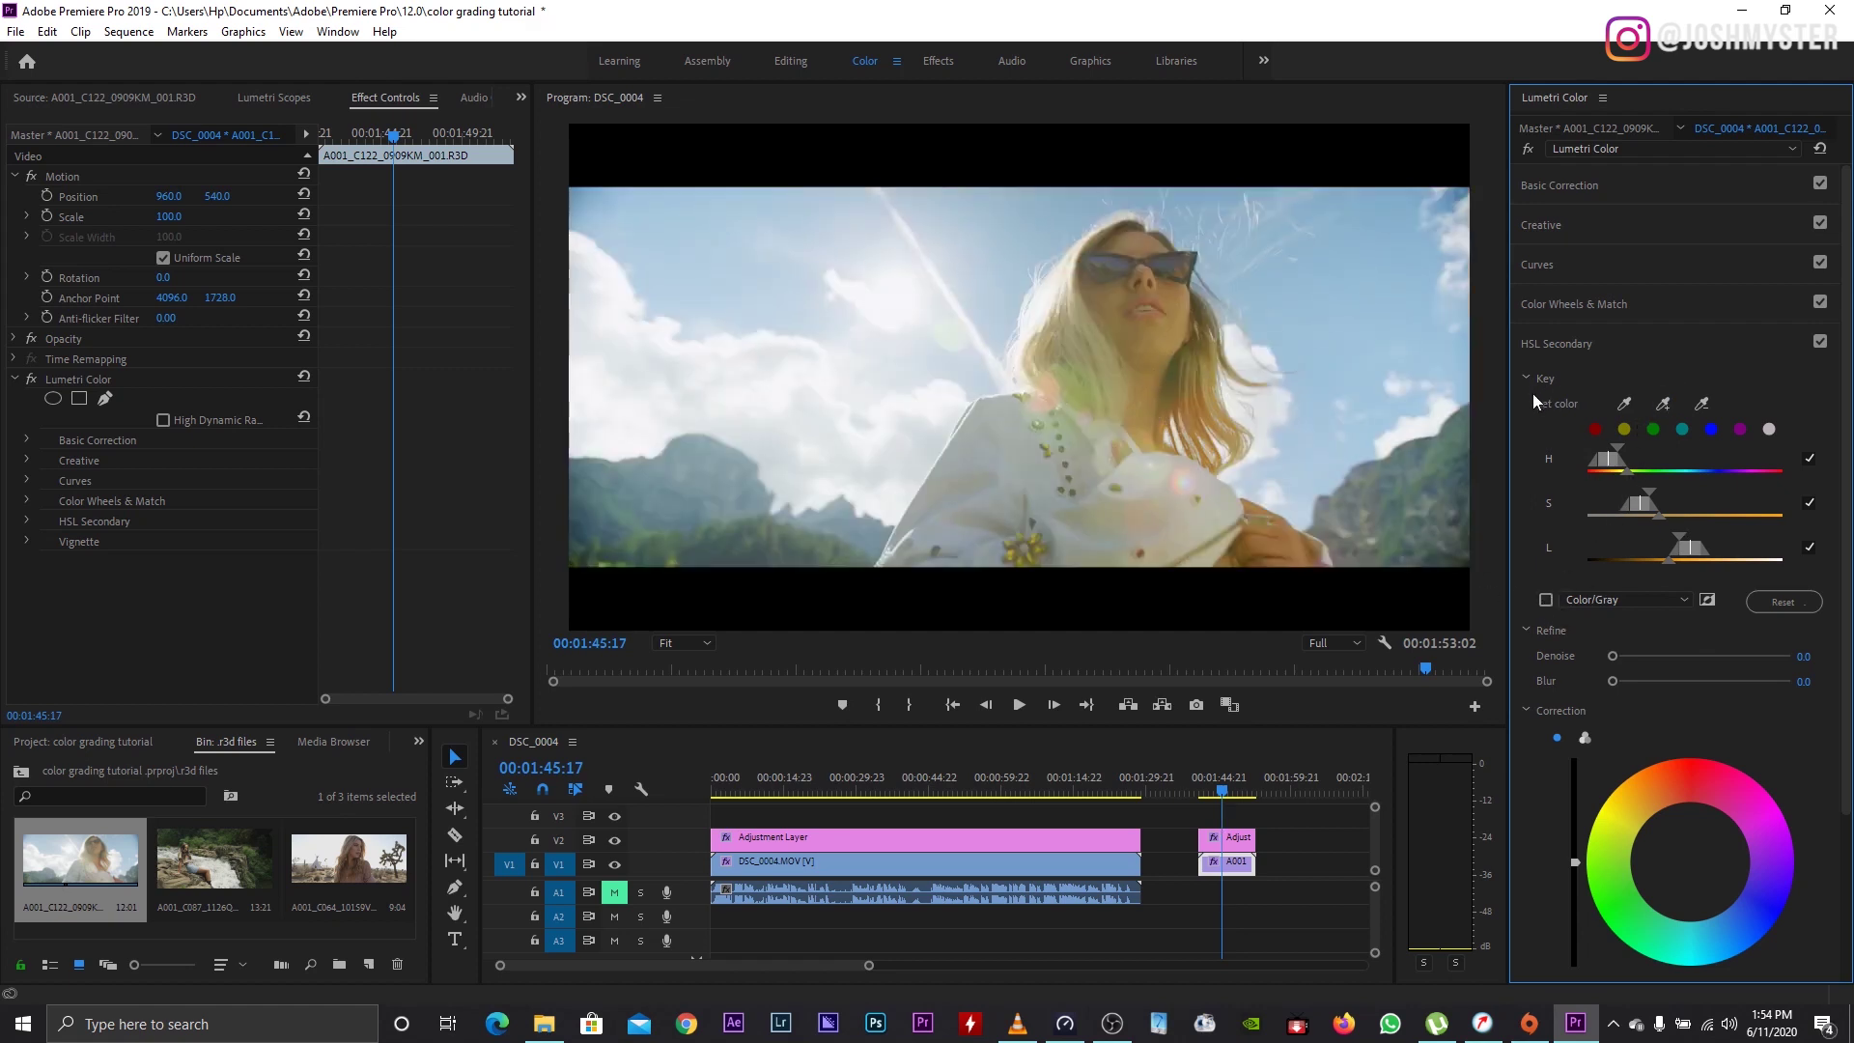
{"action": "left_click", "coordinate": [1662, 403]}
{"action": "left_click_drag", "start_coordinate": [1116, 301], "coordinate": [1110, 290]}
{"action": "left_click", "coordinate": [1663, 404]}
{"action": "left_click", "coordinate": [1664, 401]}
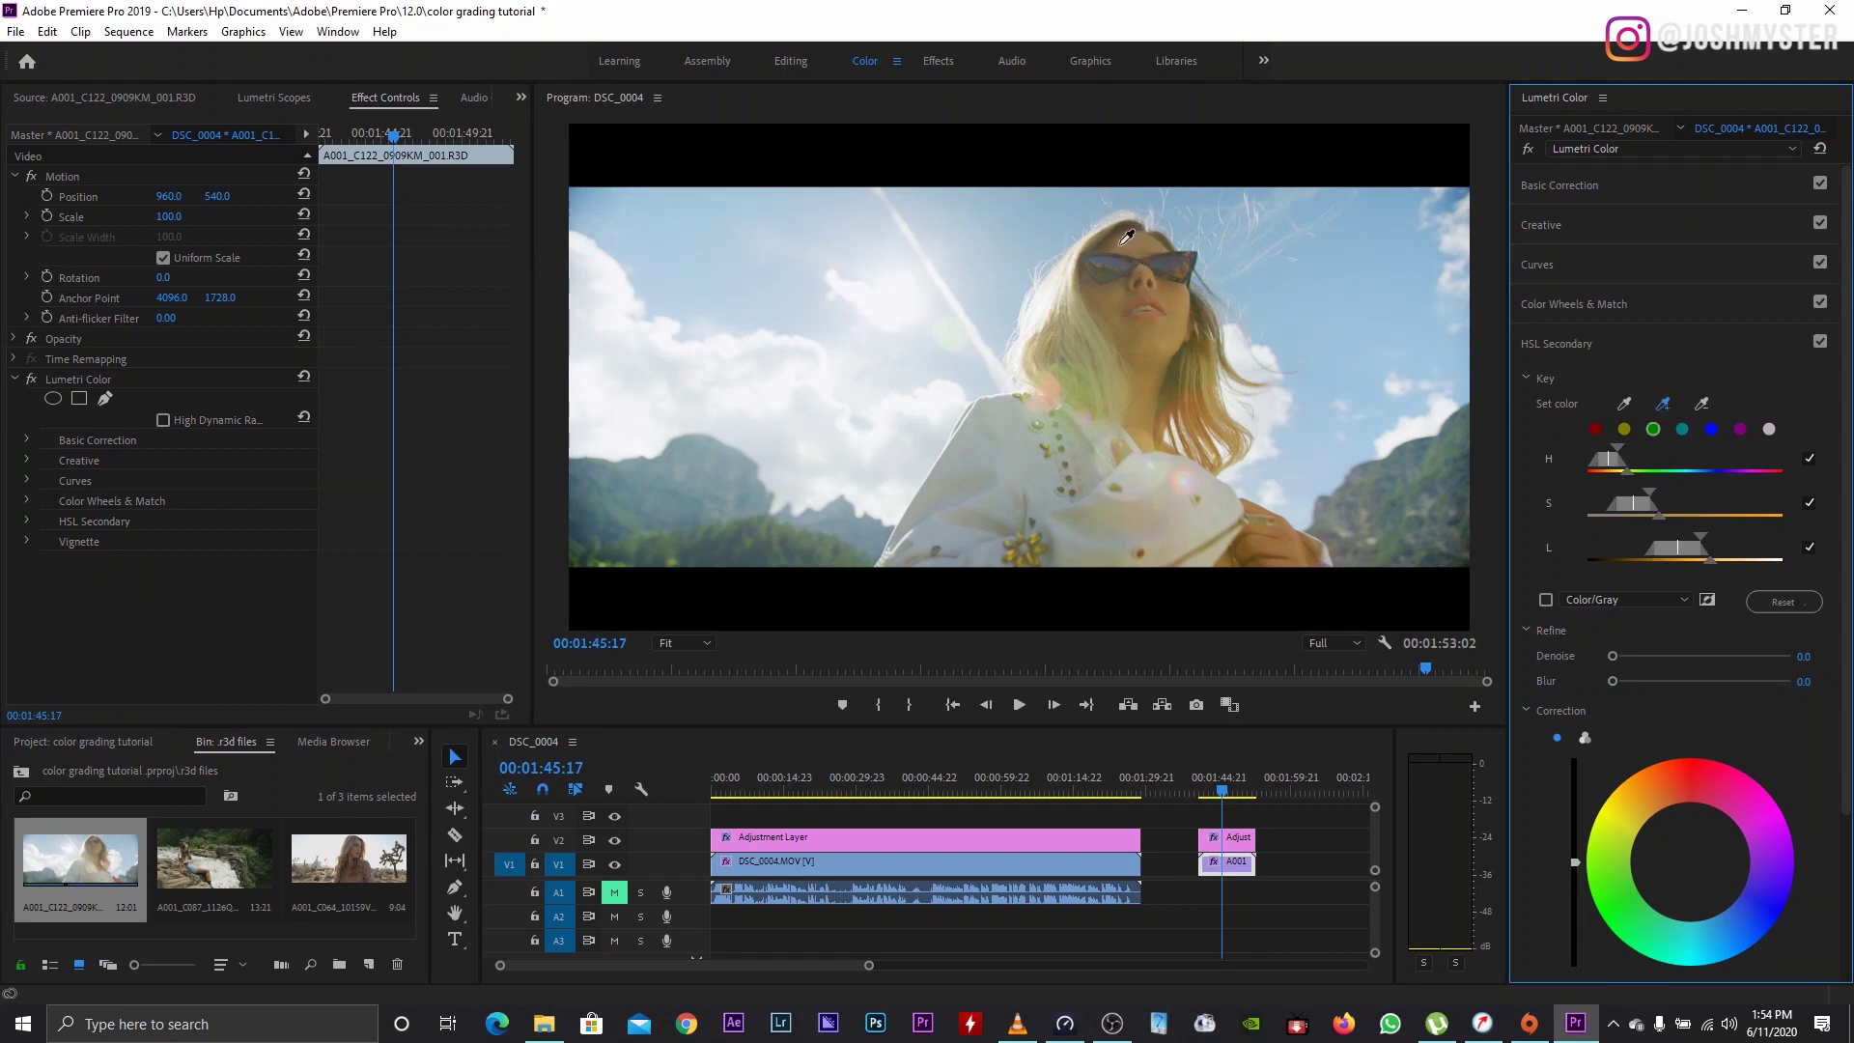
{"action": "left_click", "coordinate": [1133, 241]}
{"action": "left_click", "coordinate": [1546, 600]}
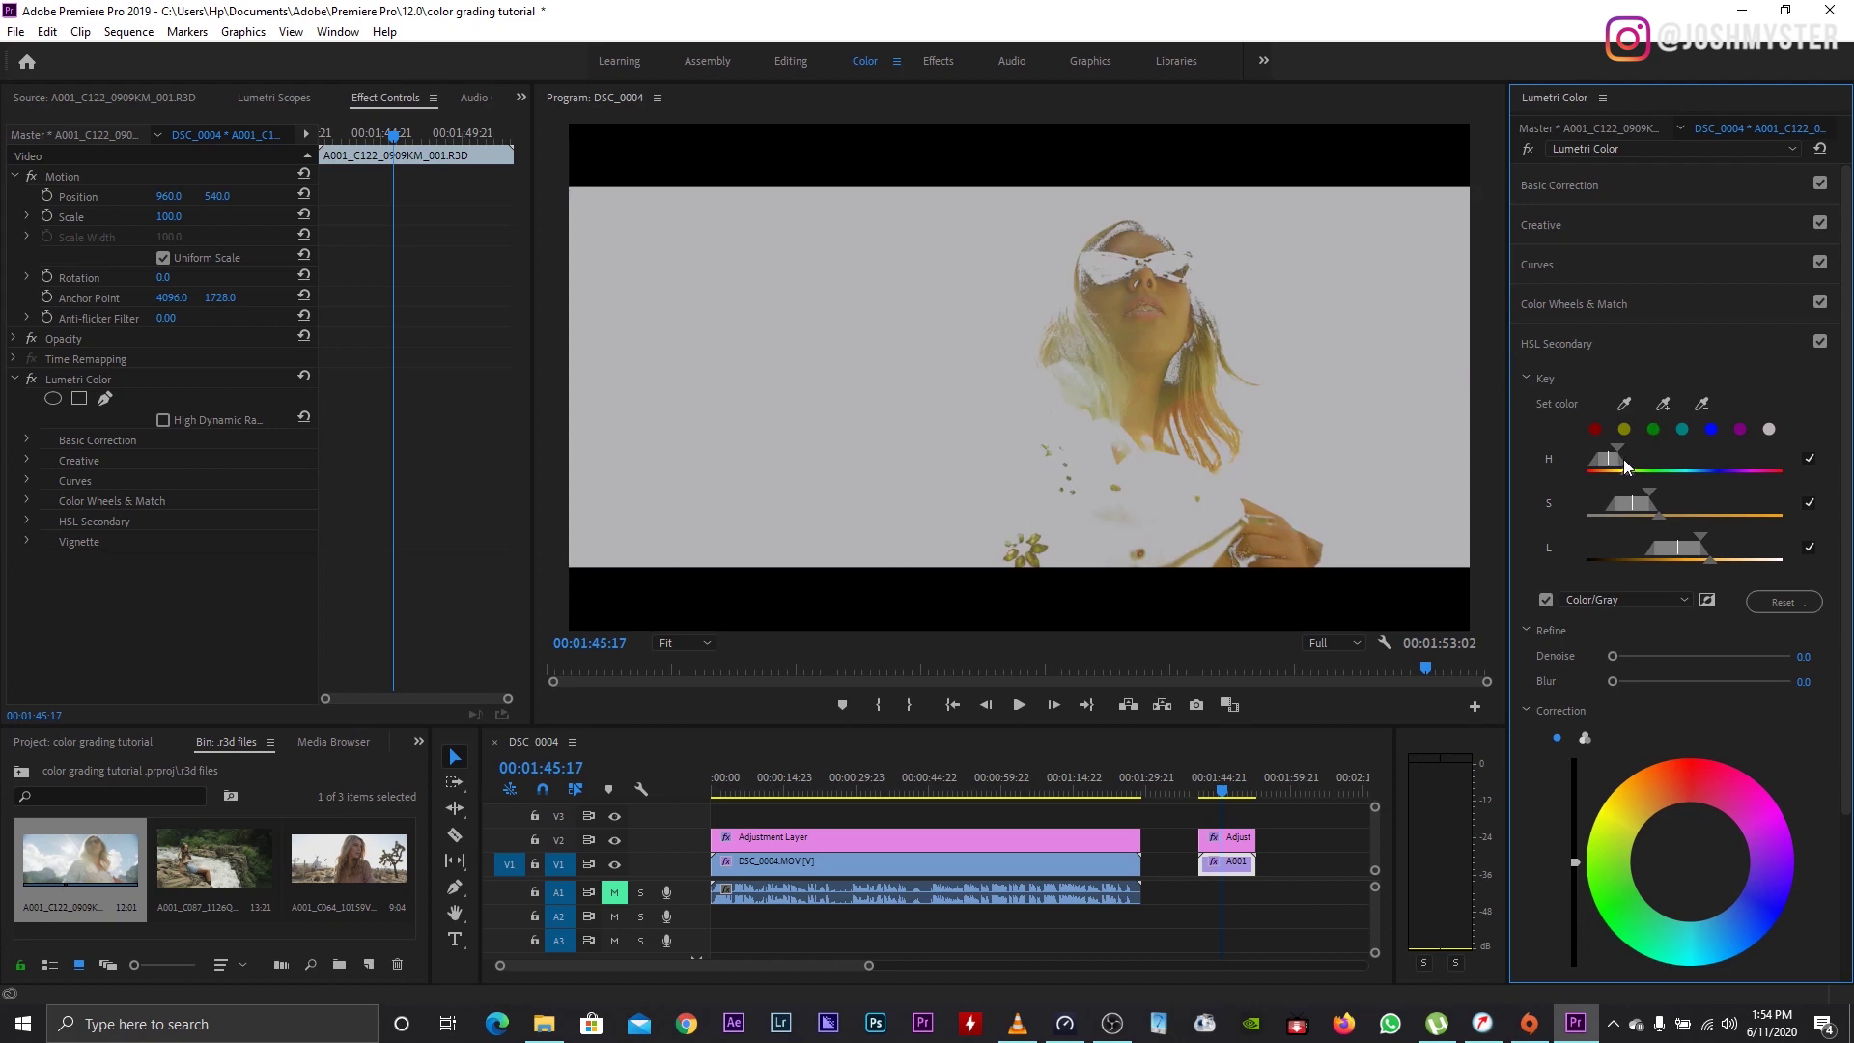
{"action": "left_click", "coordinate": [1545, 600]}
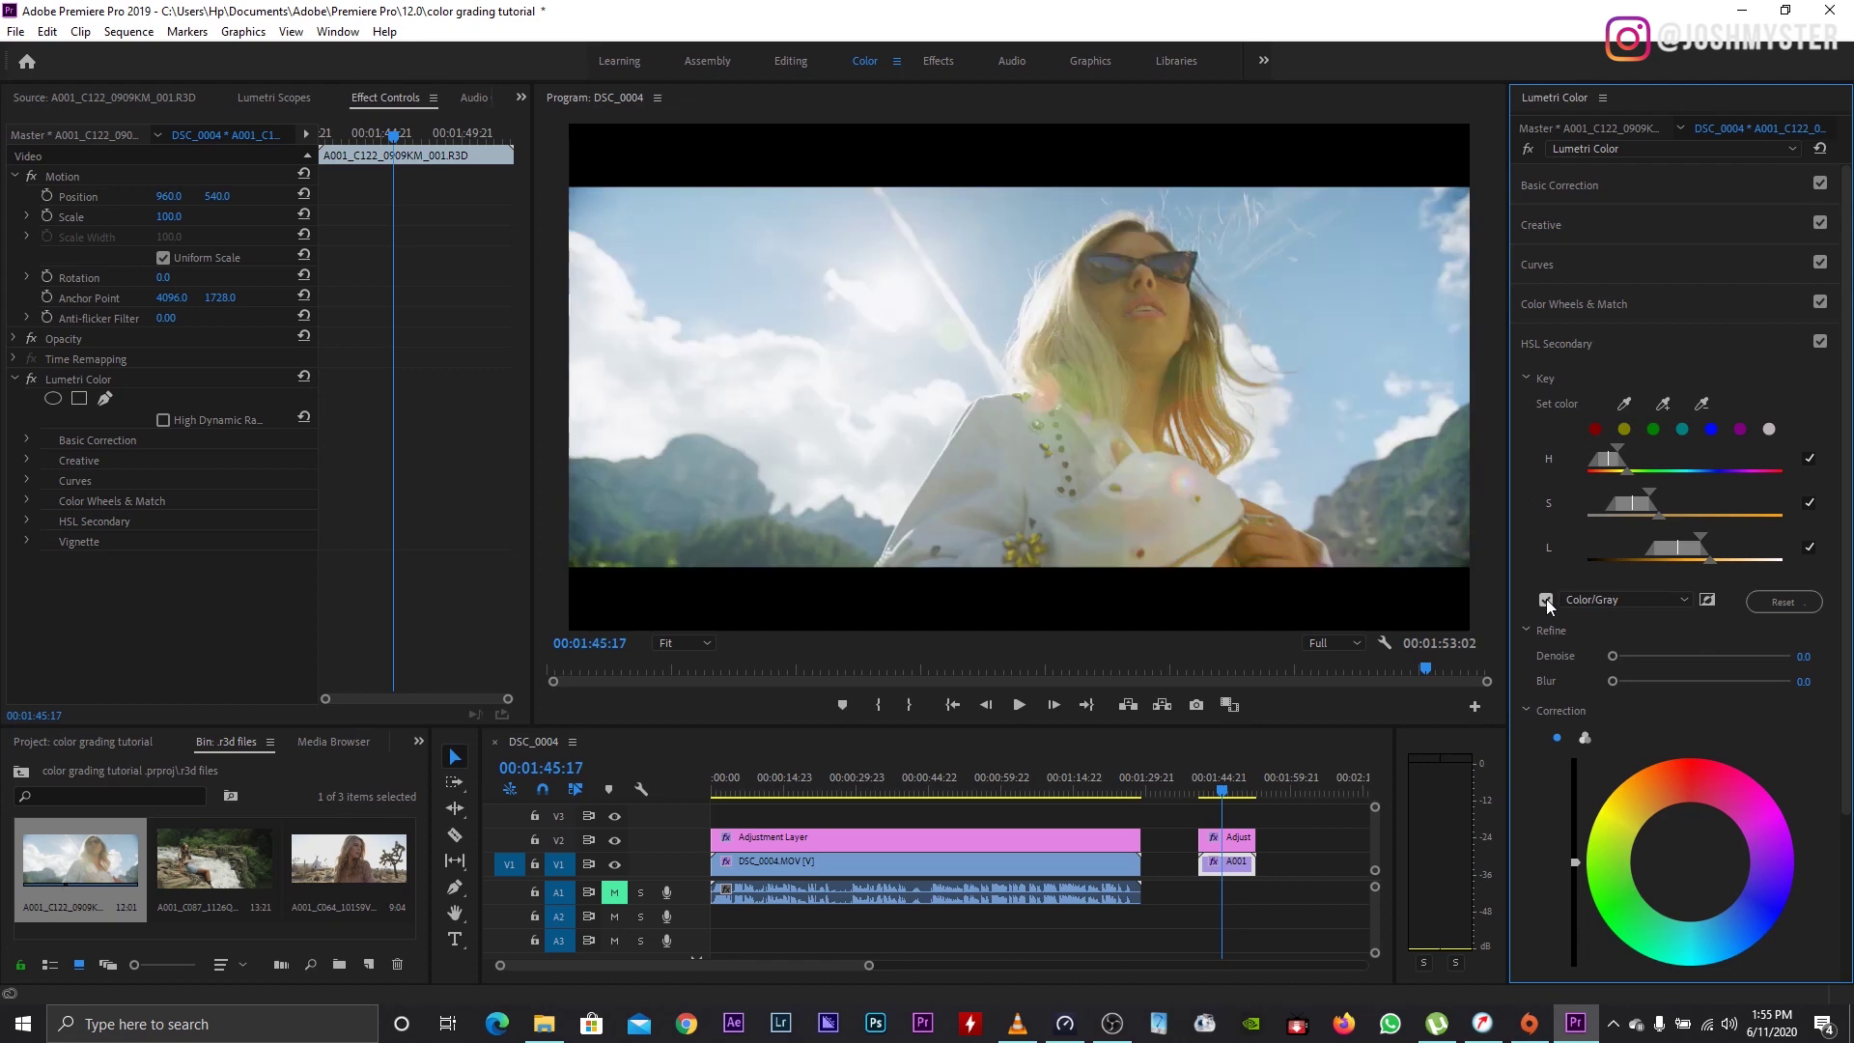
Step: Shift the keyed skin slightly toward red with the HSL Secondary correction wheel, checking the vectorscope with the Color/Gray mask on
{"action": "scroll", "coordinate": [1847, 682], "scroll_direction": "down", "scroll_amount": 2}
{"action": "scroll", "coordinate": [1847, 683], "scroll_direction": "down", "scroll_amount": 1}
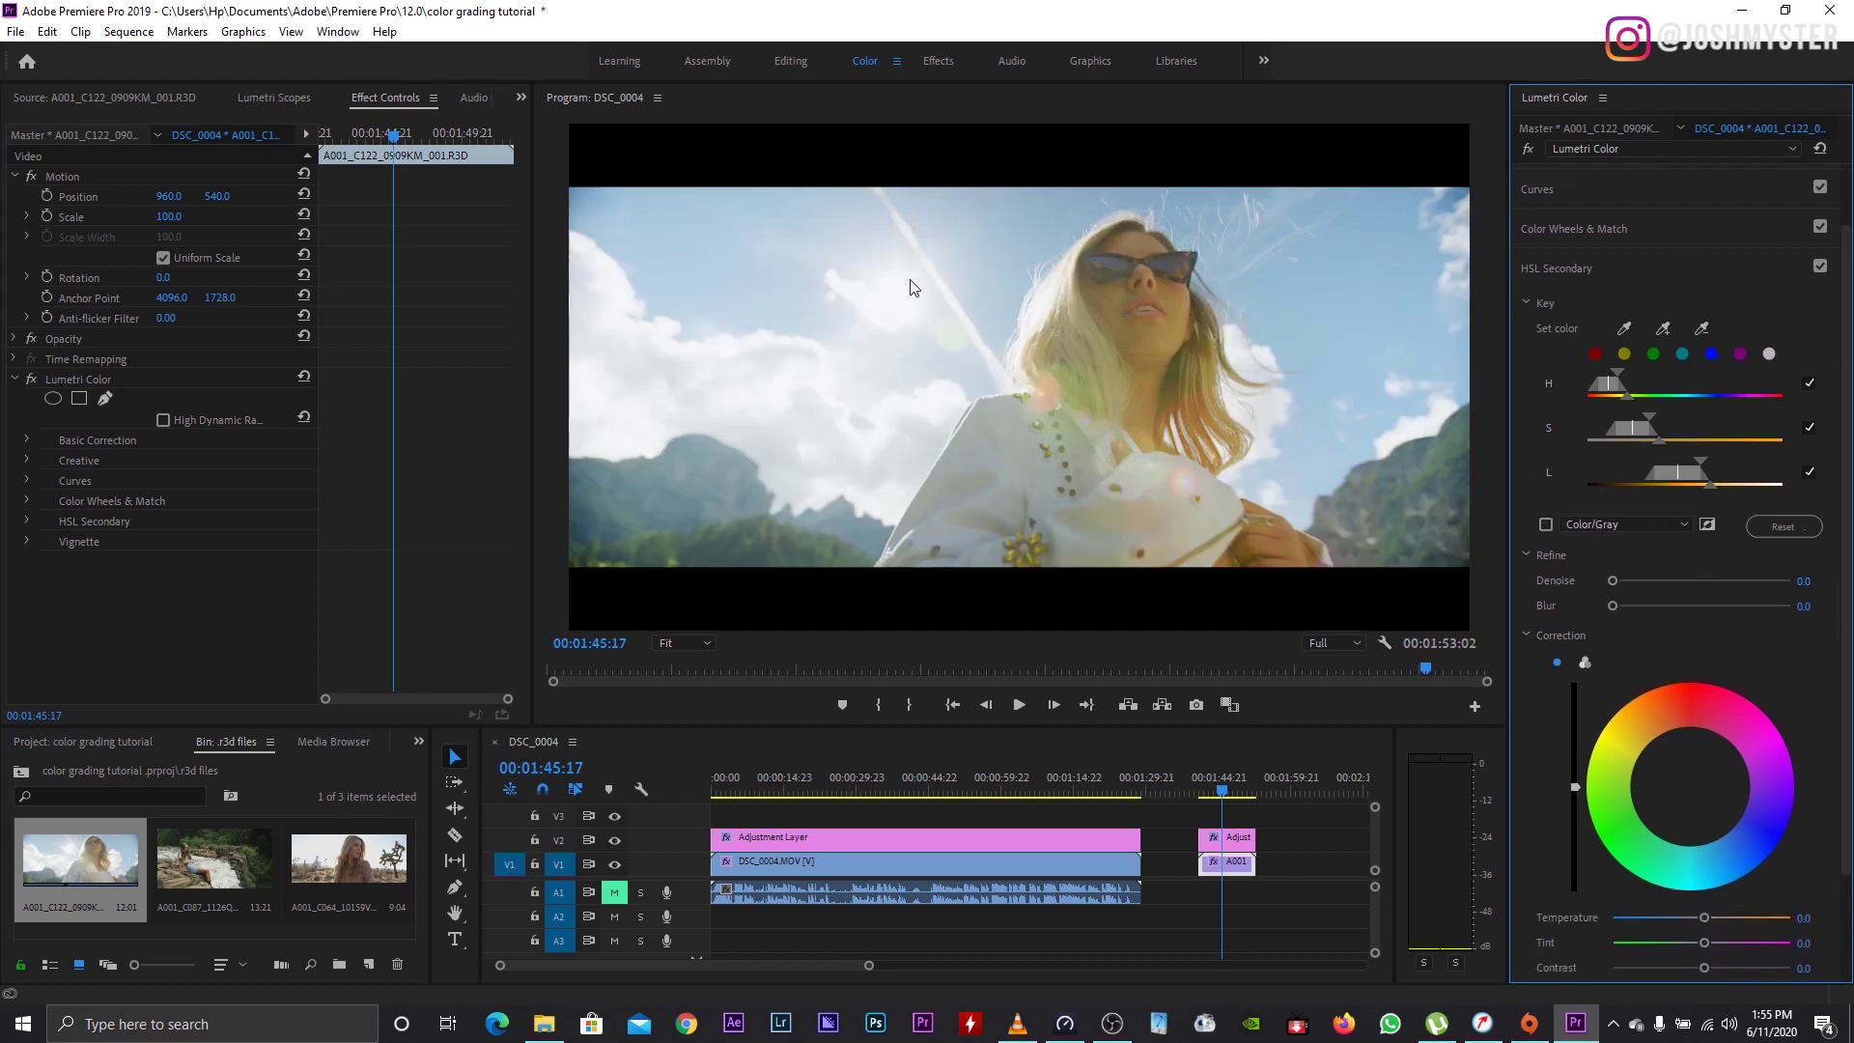
{"action": "left_click", "coordinate": [281, 98]}
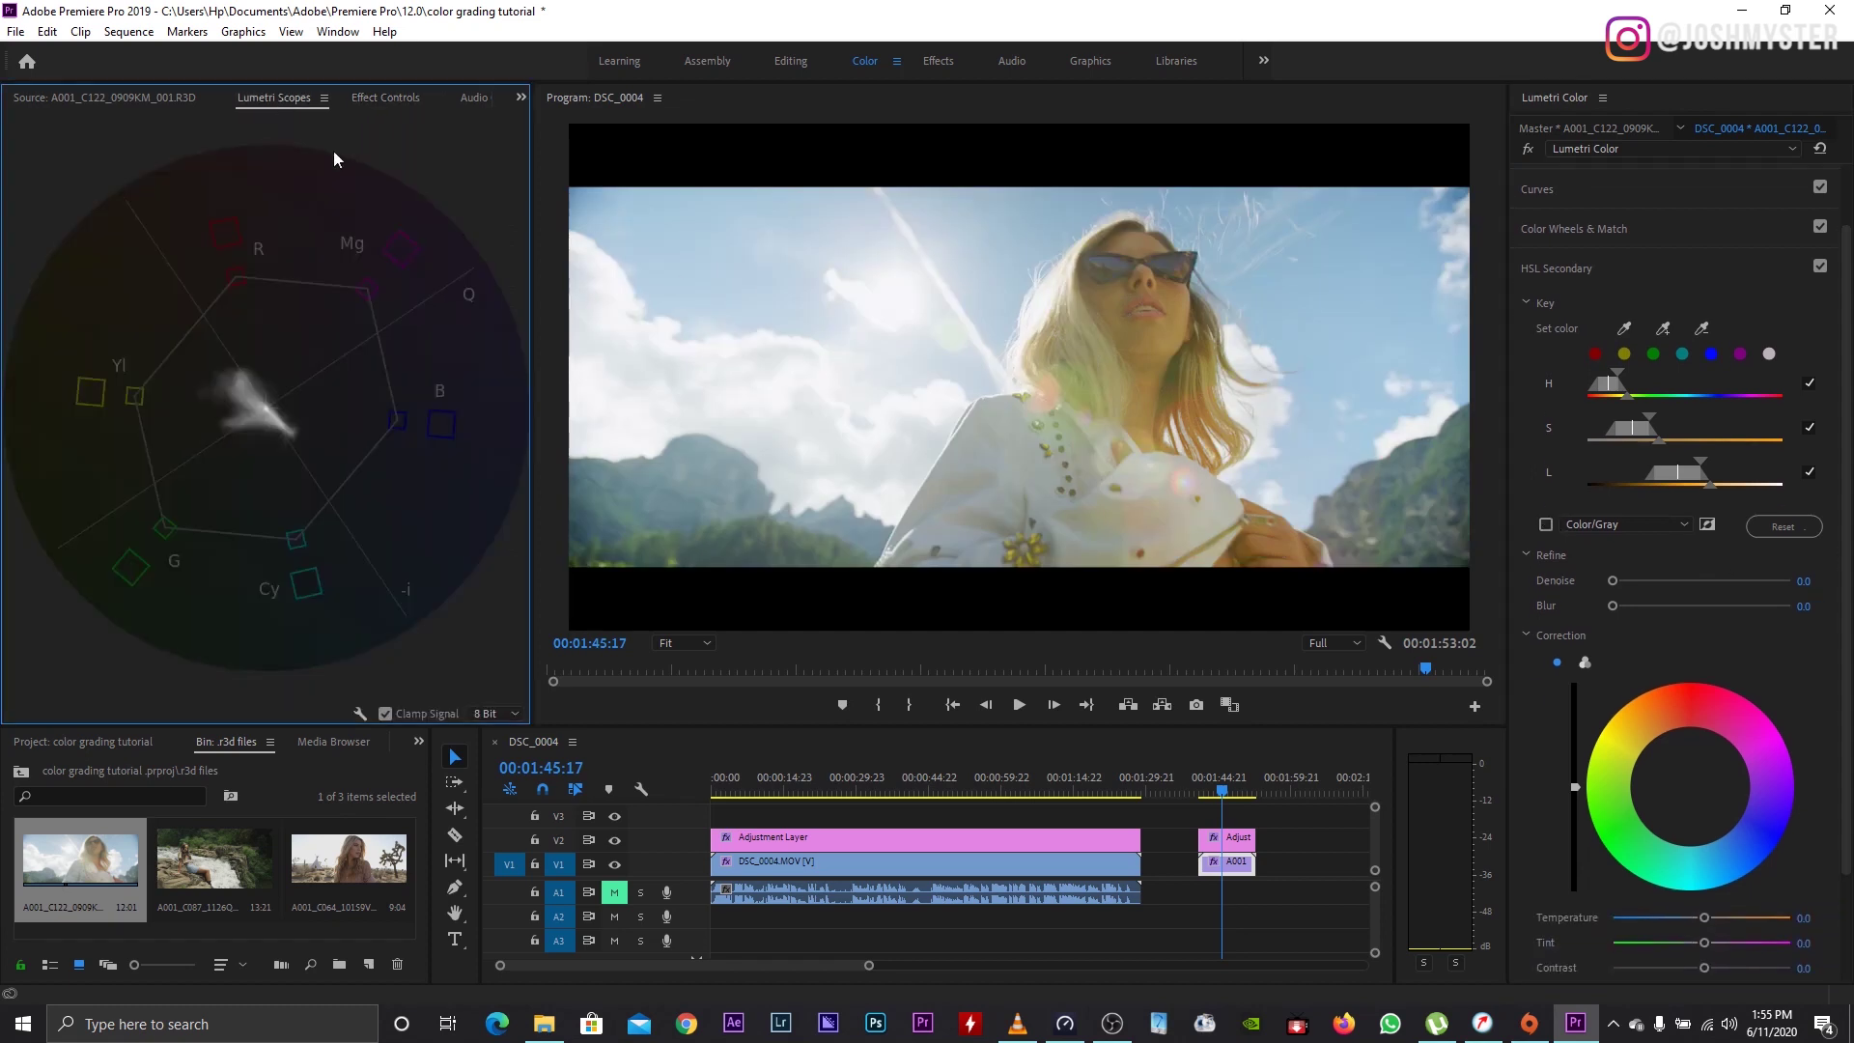
{"action": "left_click", "coordinate": [1545, 524]}
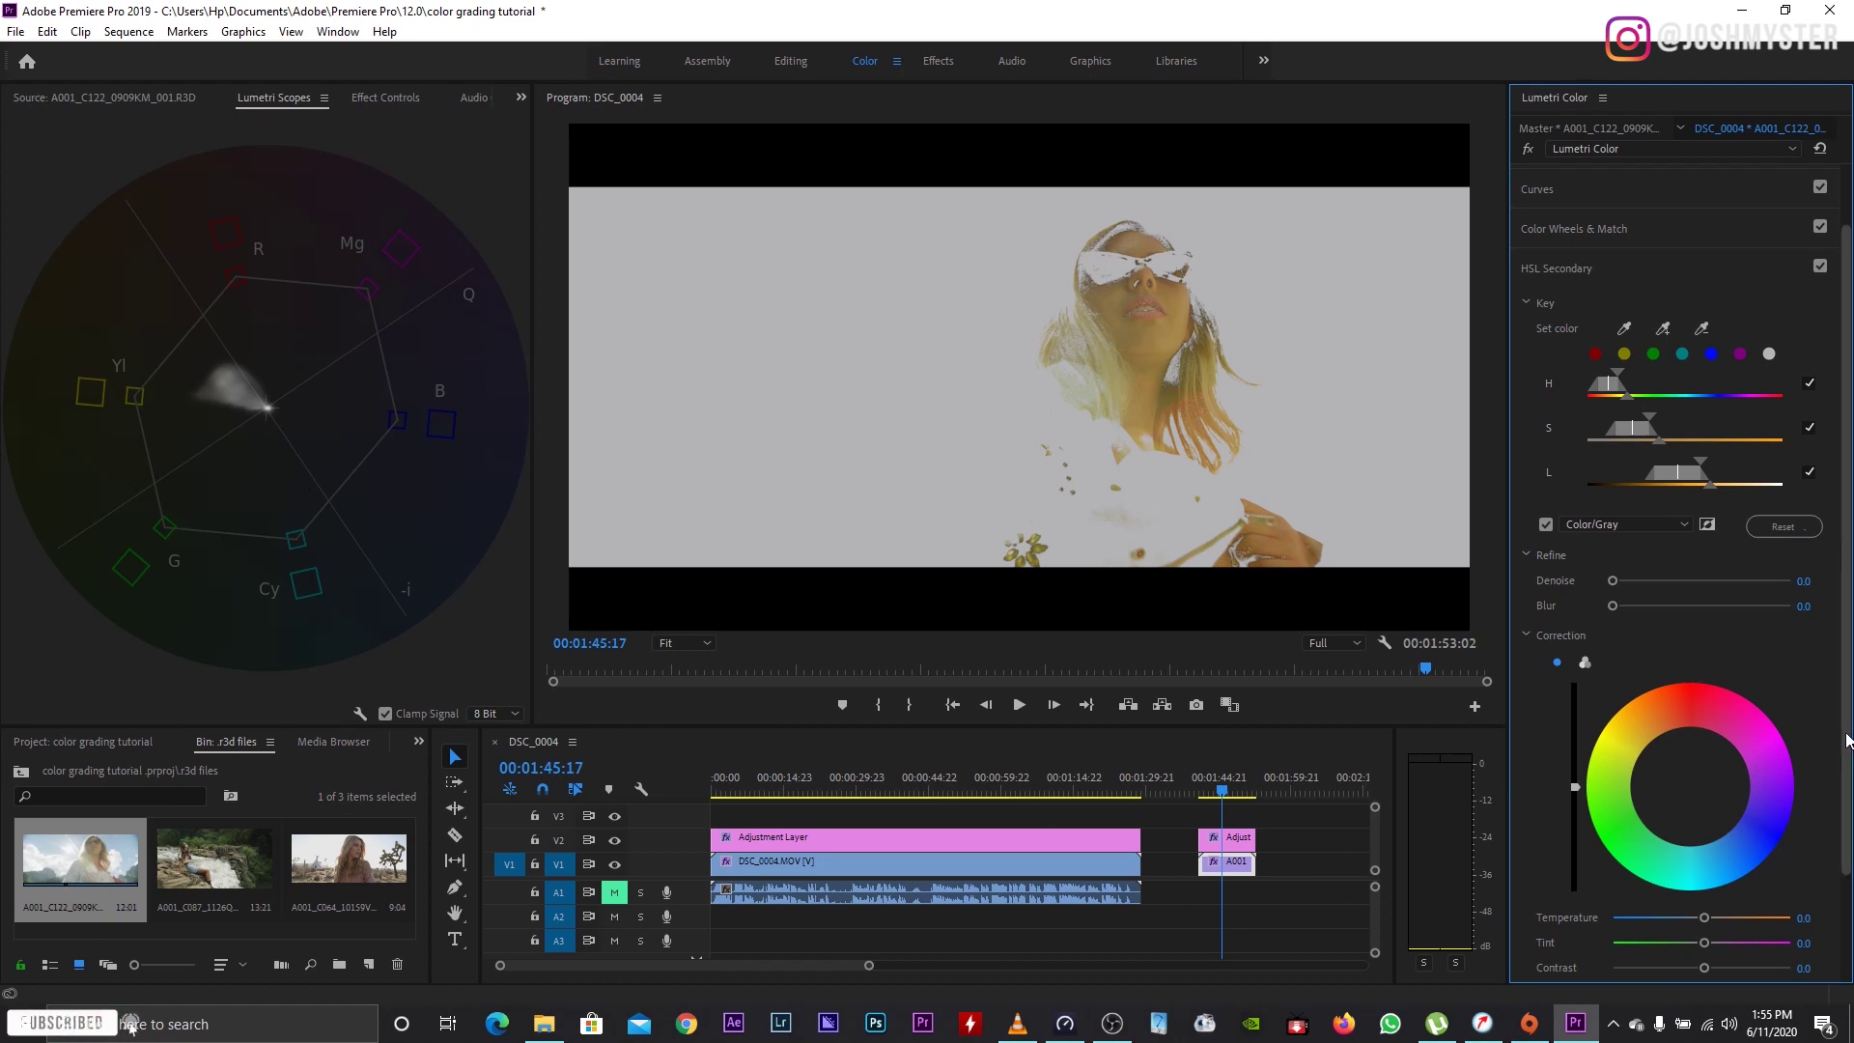
{"action": "scroll", "coordinate": [1846, 739], "scroll_direction": "down", "scroll_amount": 2}
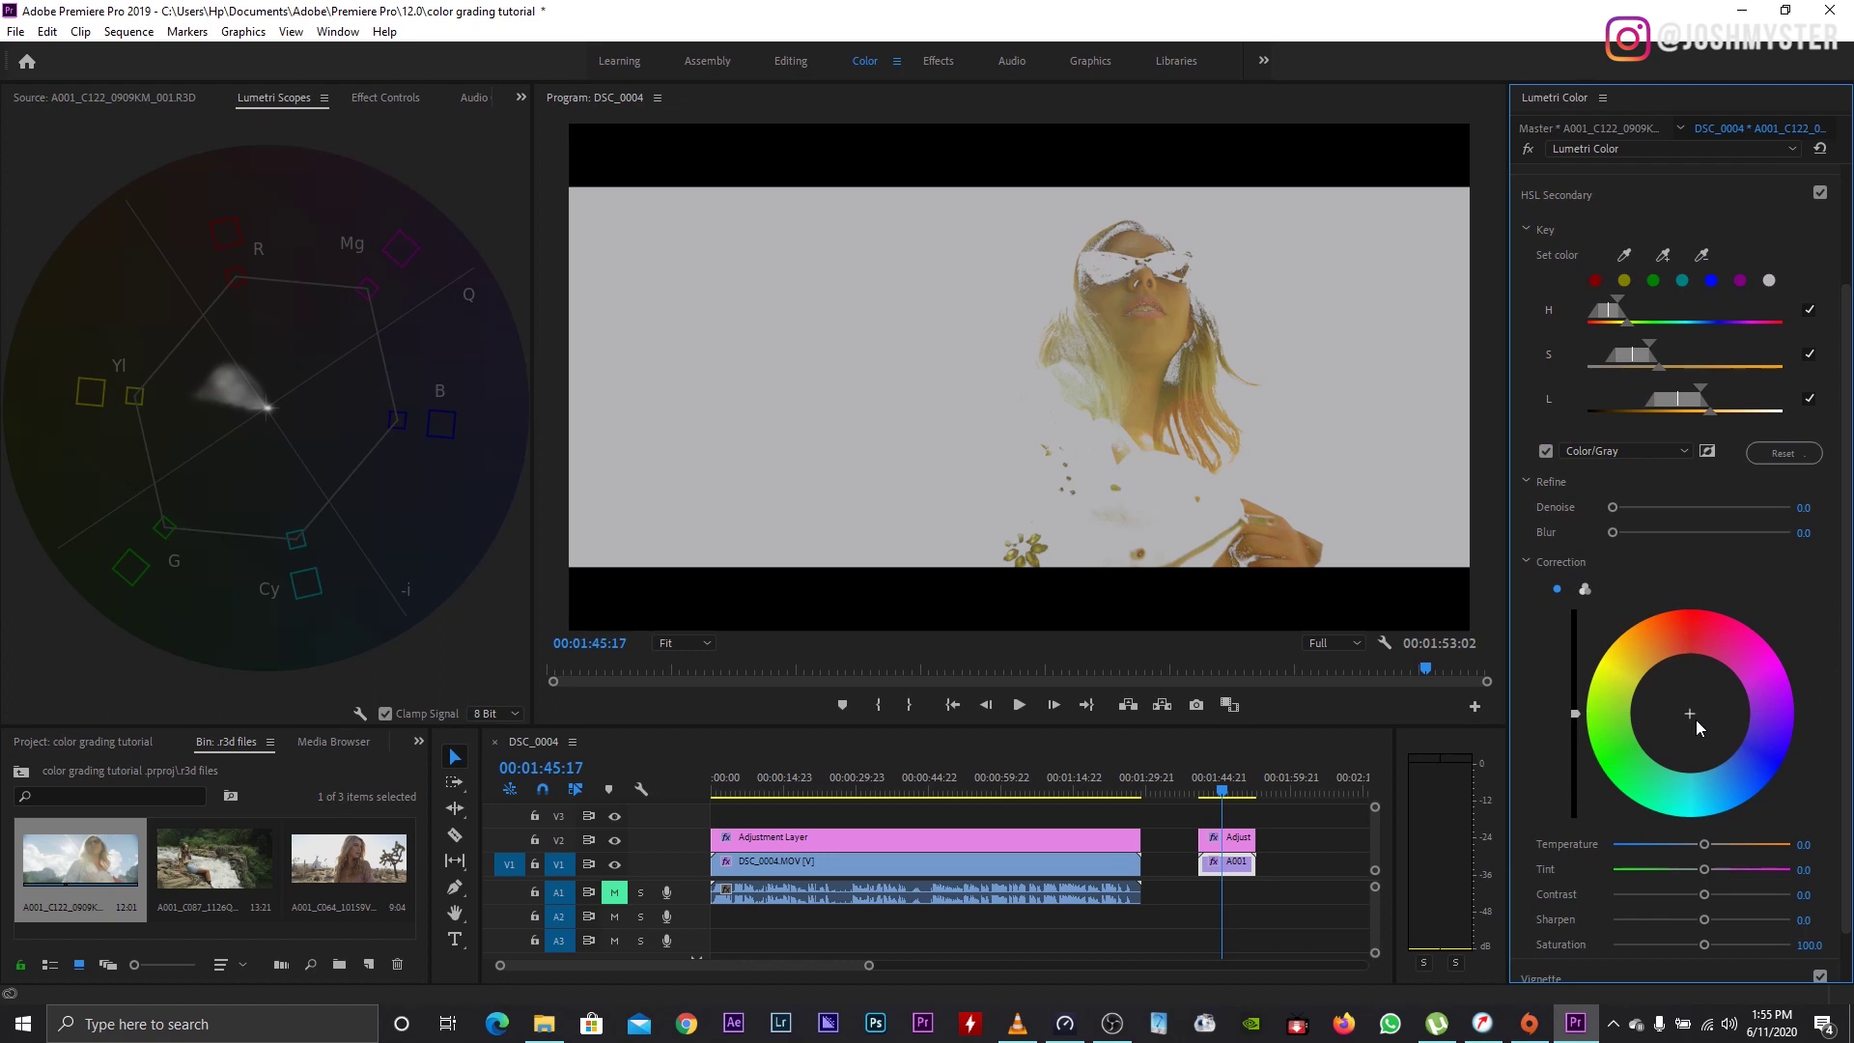
{"action": "left_click_drag", "start_coordinate": [1689, 715], "coordinate": [1692, 697]}
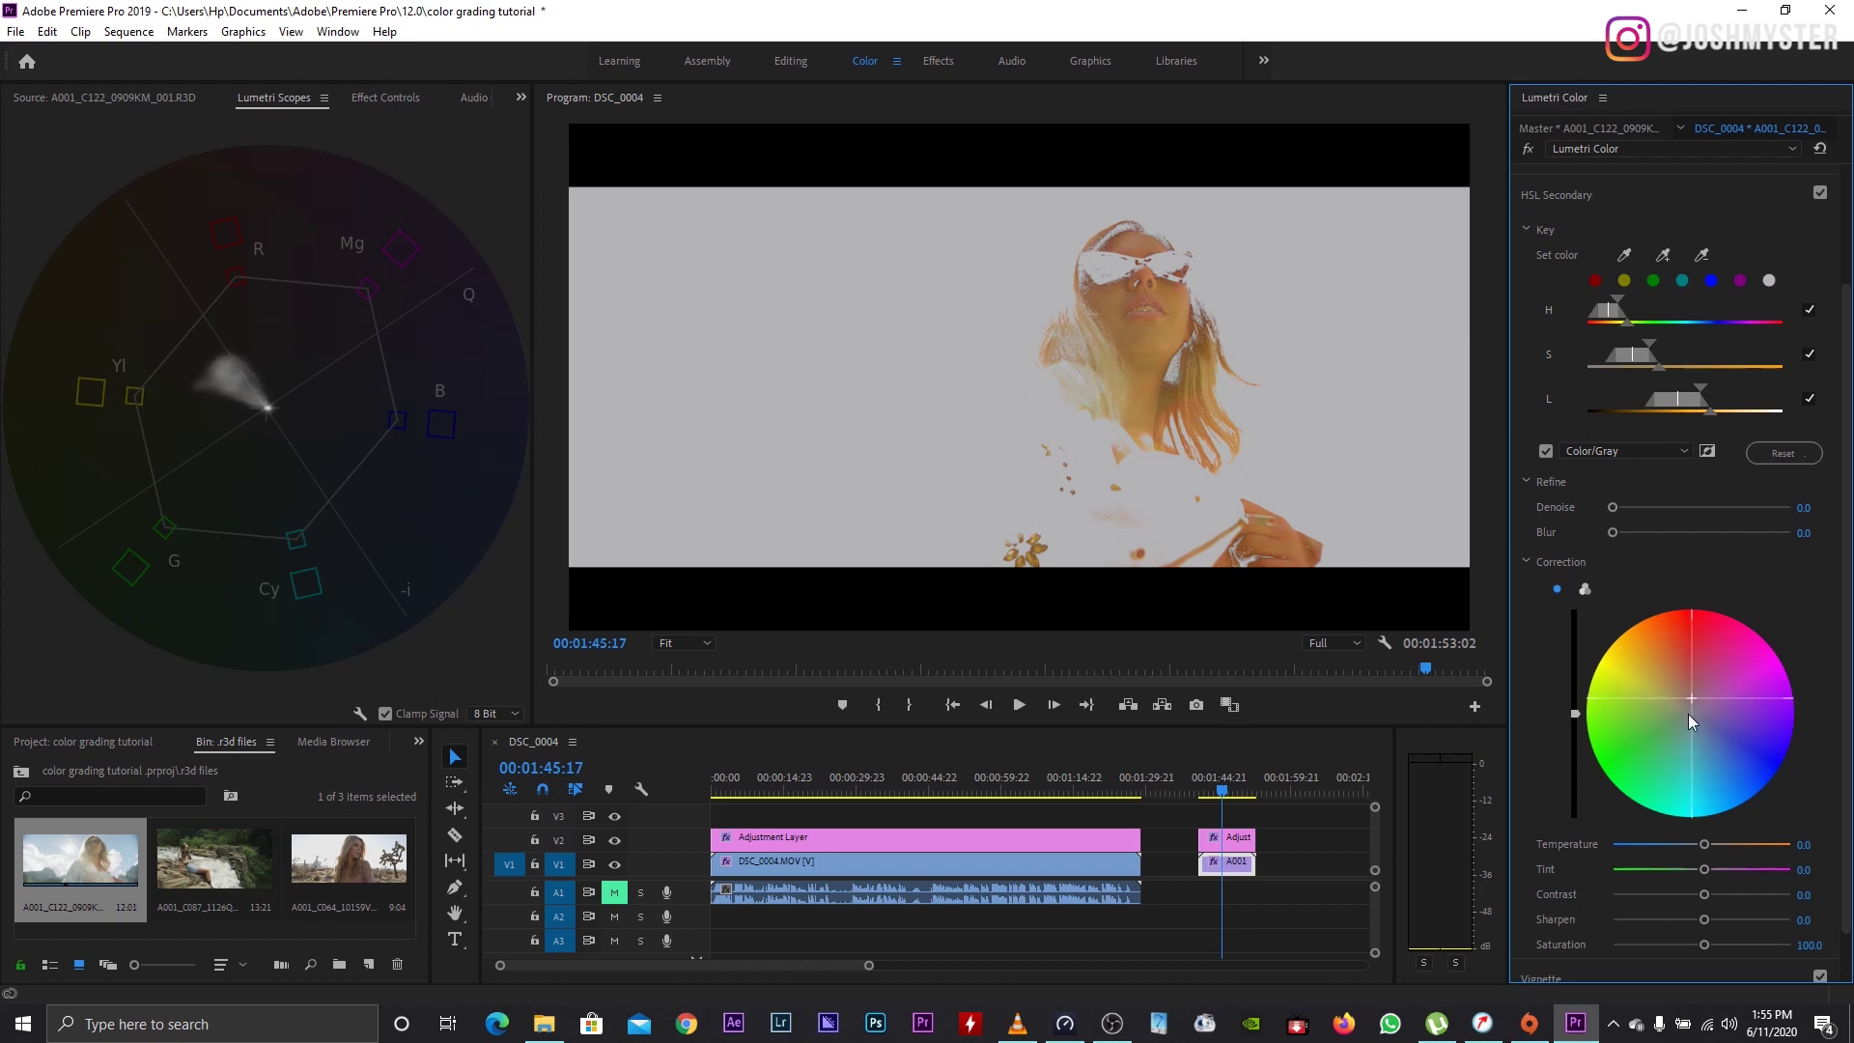
{"action": "left_click", "coordinate": [1546, 451]}
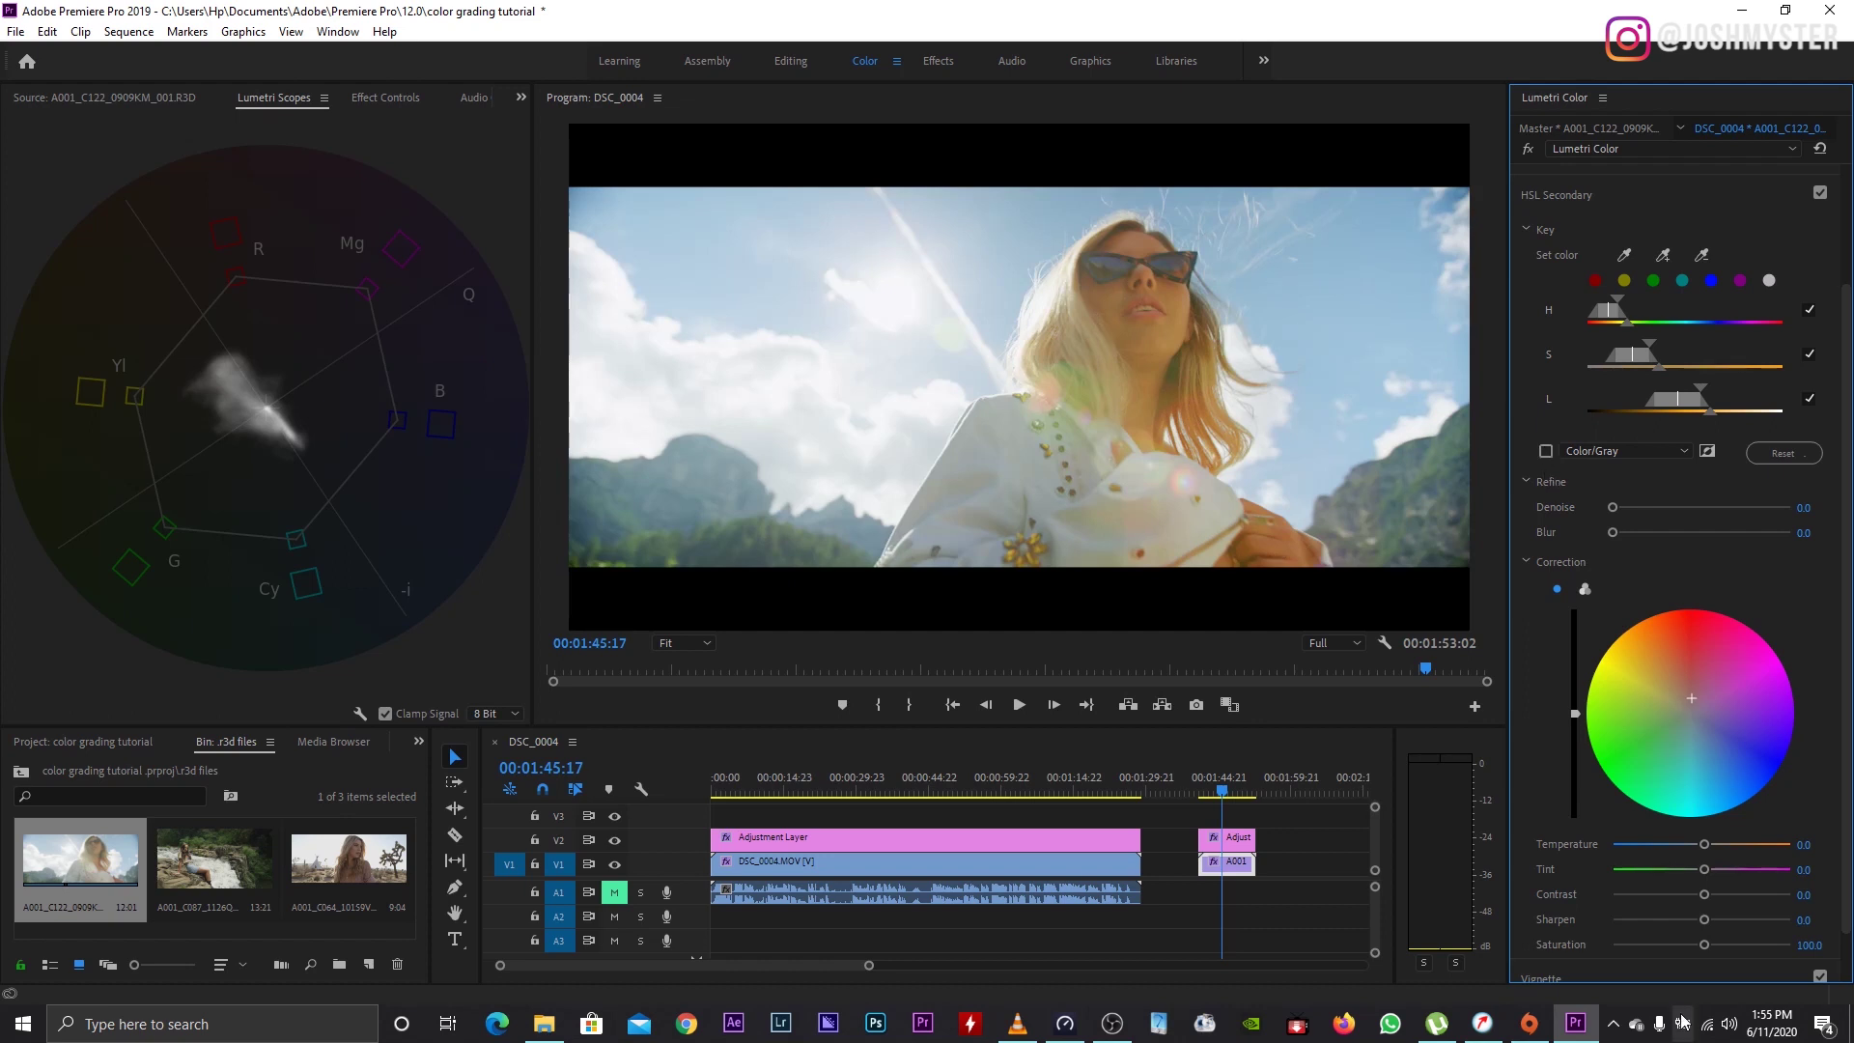
Step: Ease the skin correction's red shift slightly and set its temperature to -0.5 and saturation to 85.4
{"action": "left_click_drag", "start_coordinate": [1741, 763], "coordinate": [1741, 766]}
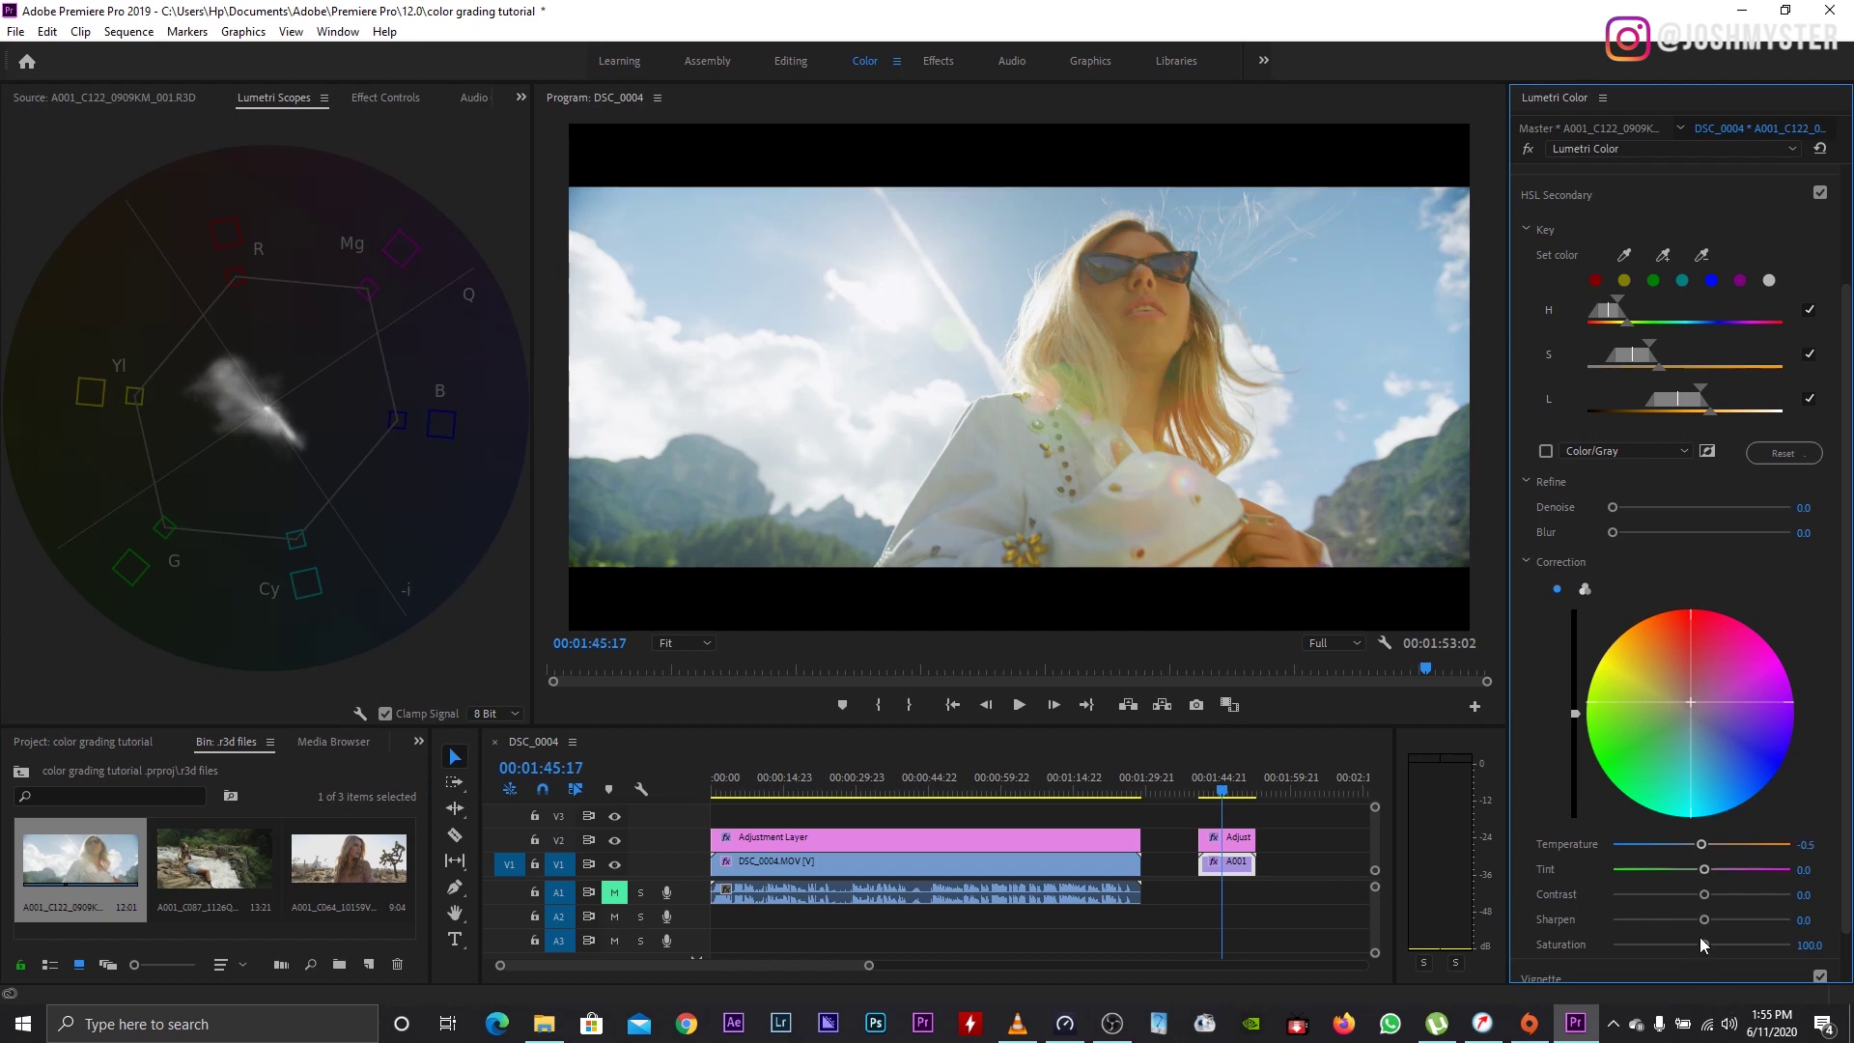
{"action": "left_click_drag", "start_coordinate": [1704, 944], "coordinate": [1697, 944]}
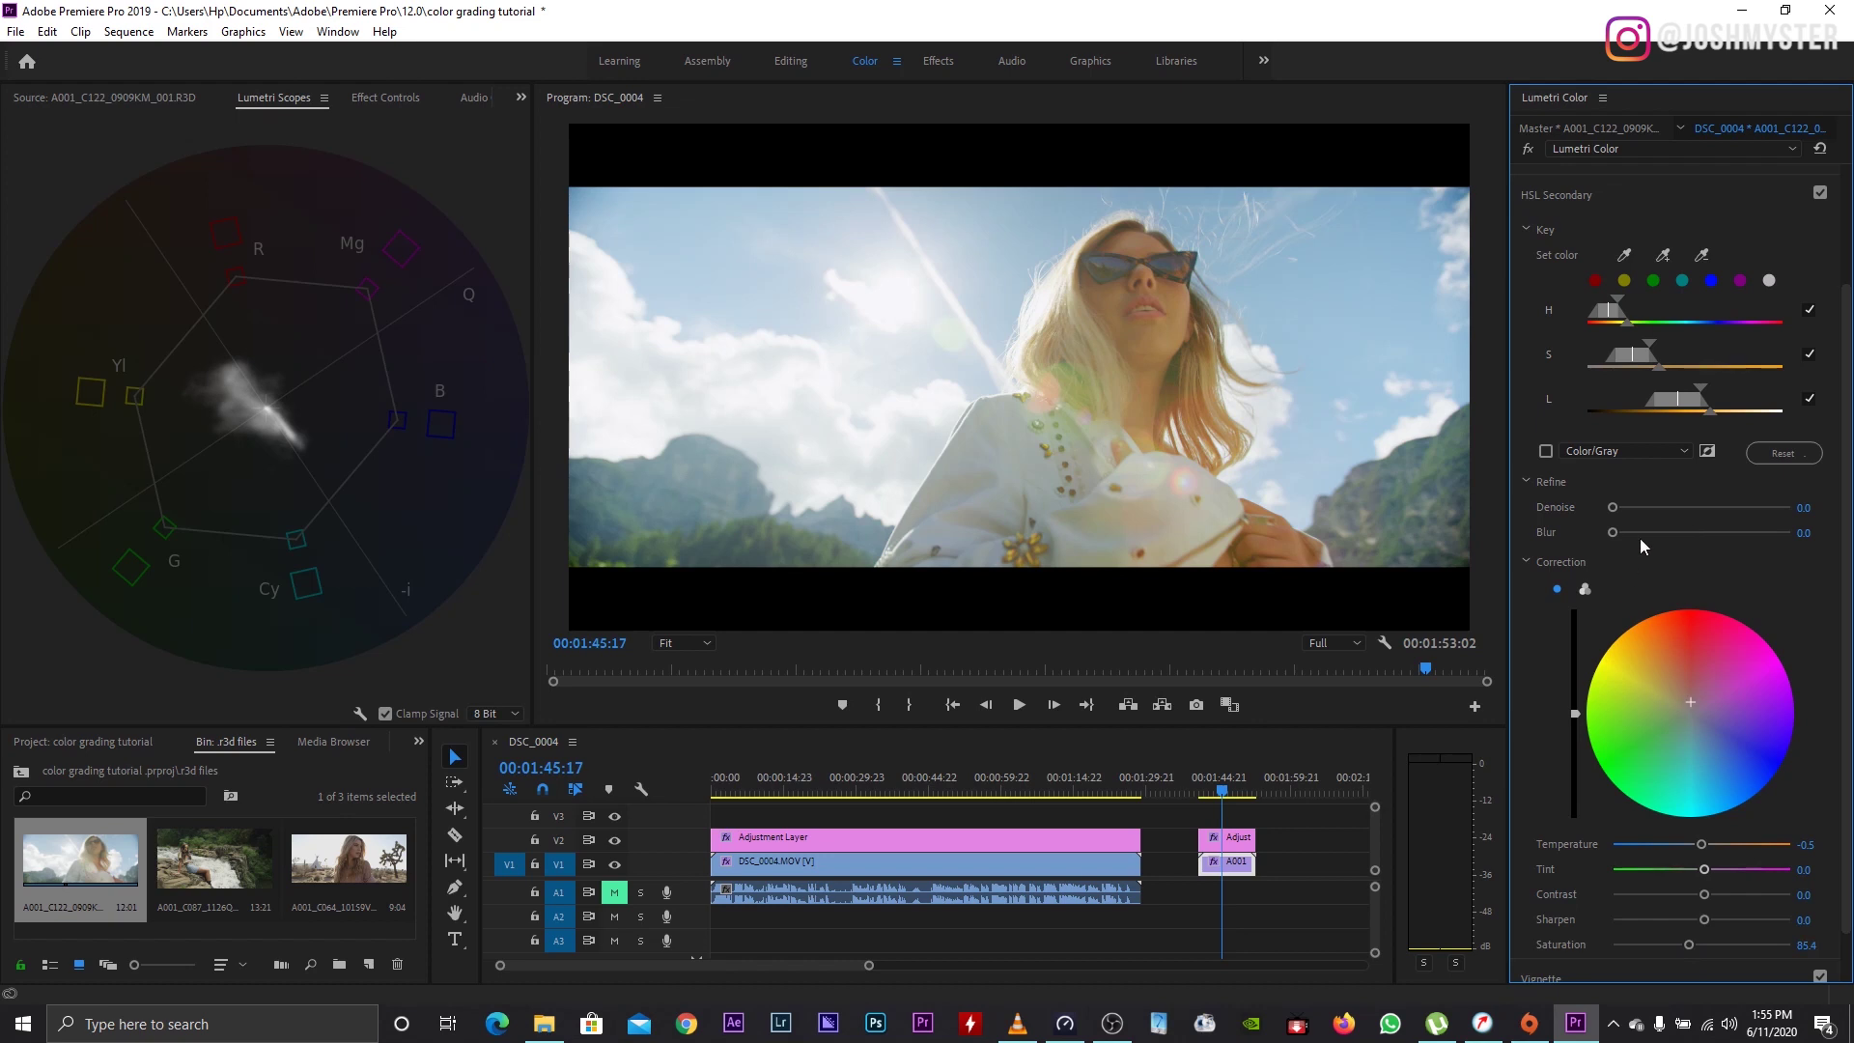
Step: Compare the skin with HSL Secondary off and on, and check the correction on another frame and with the Color/Gray mask at 00:01:45:17
{"action": "left_click", "coordinate": [1821, 193]}
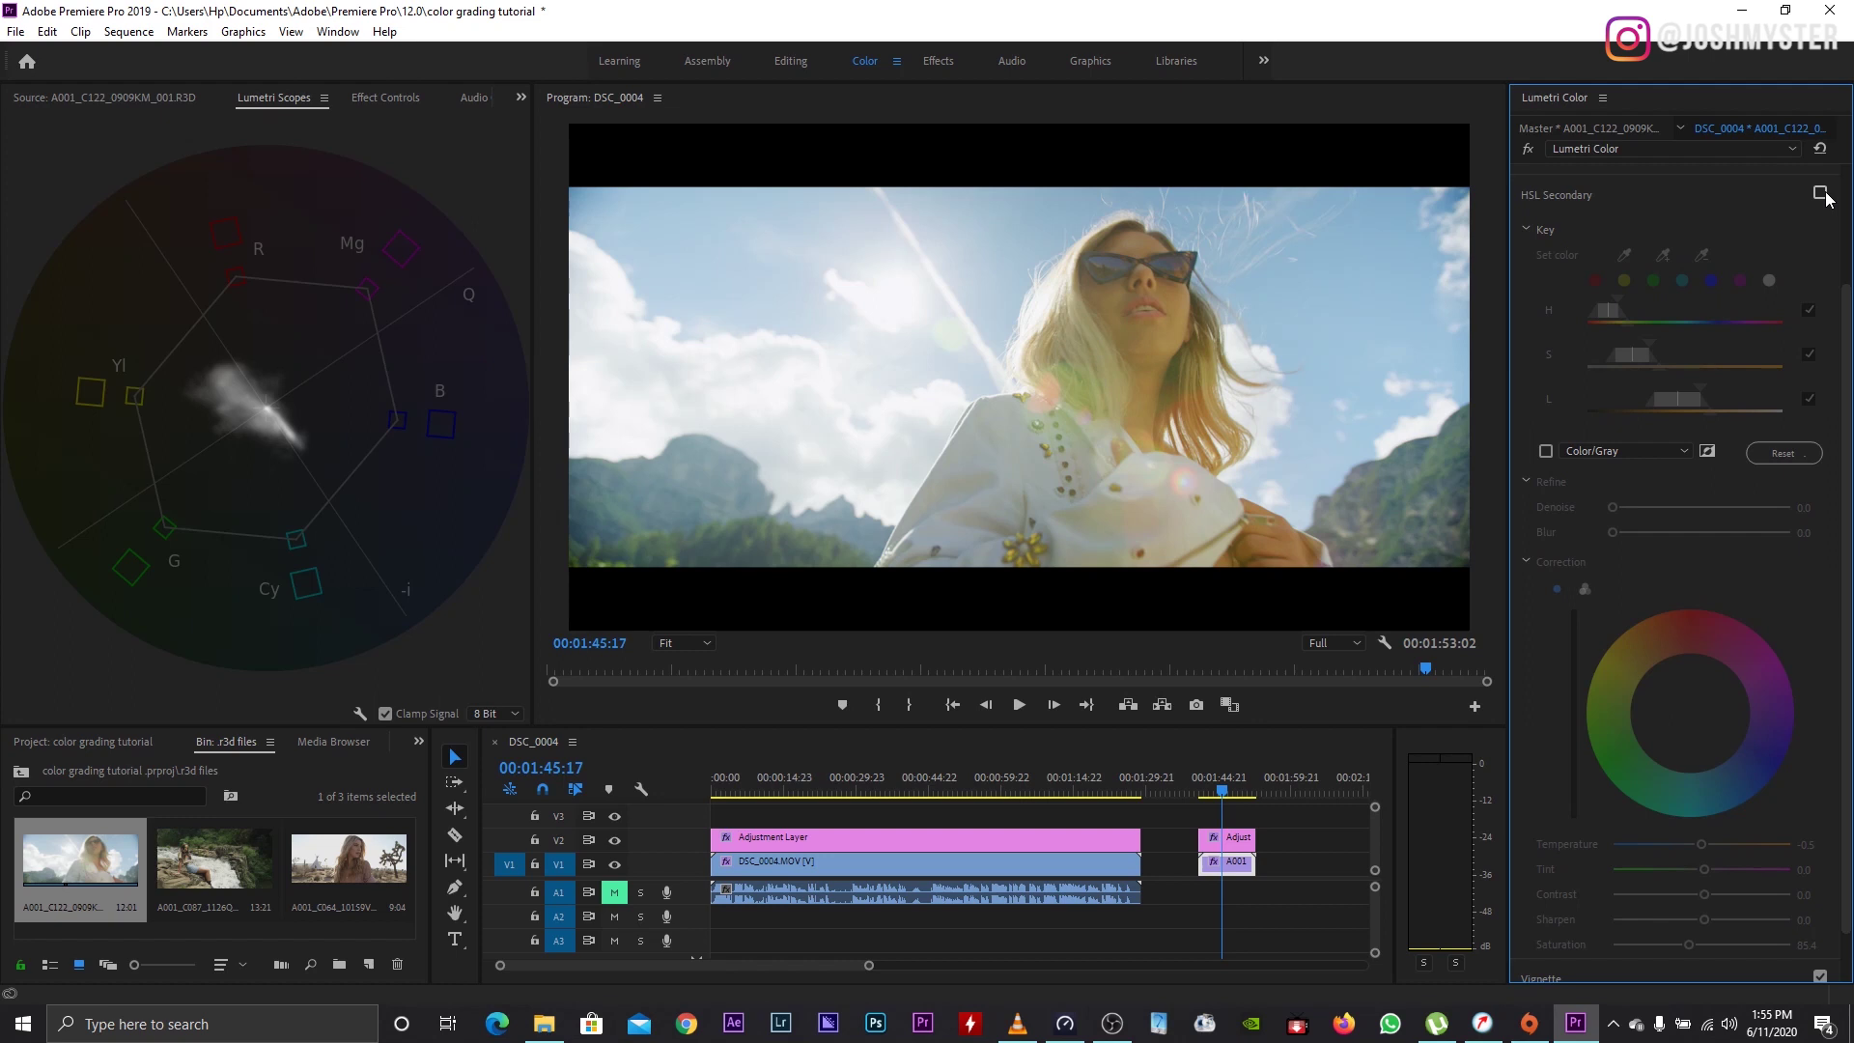
{"action": "left_click", "coordinate": [1819, 193]}
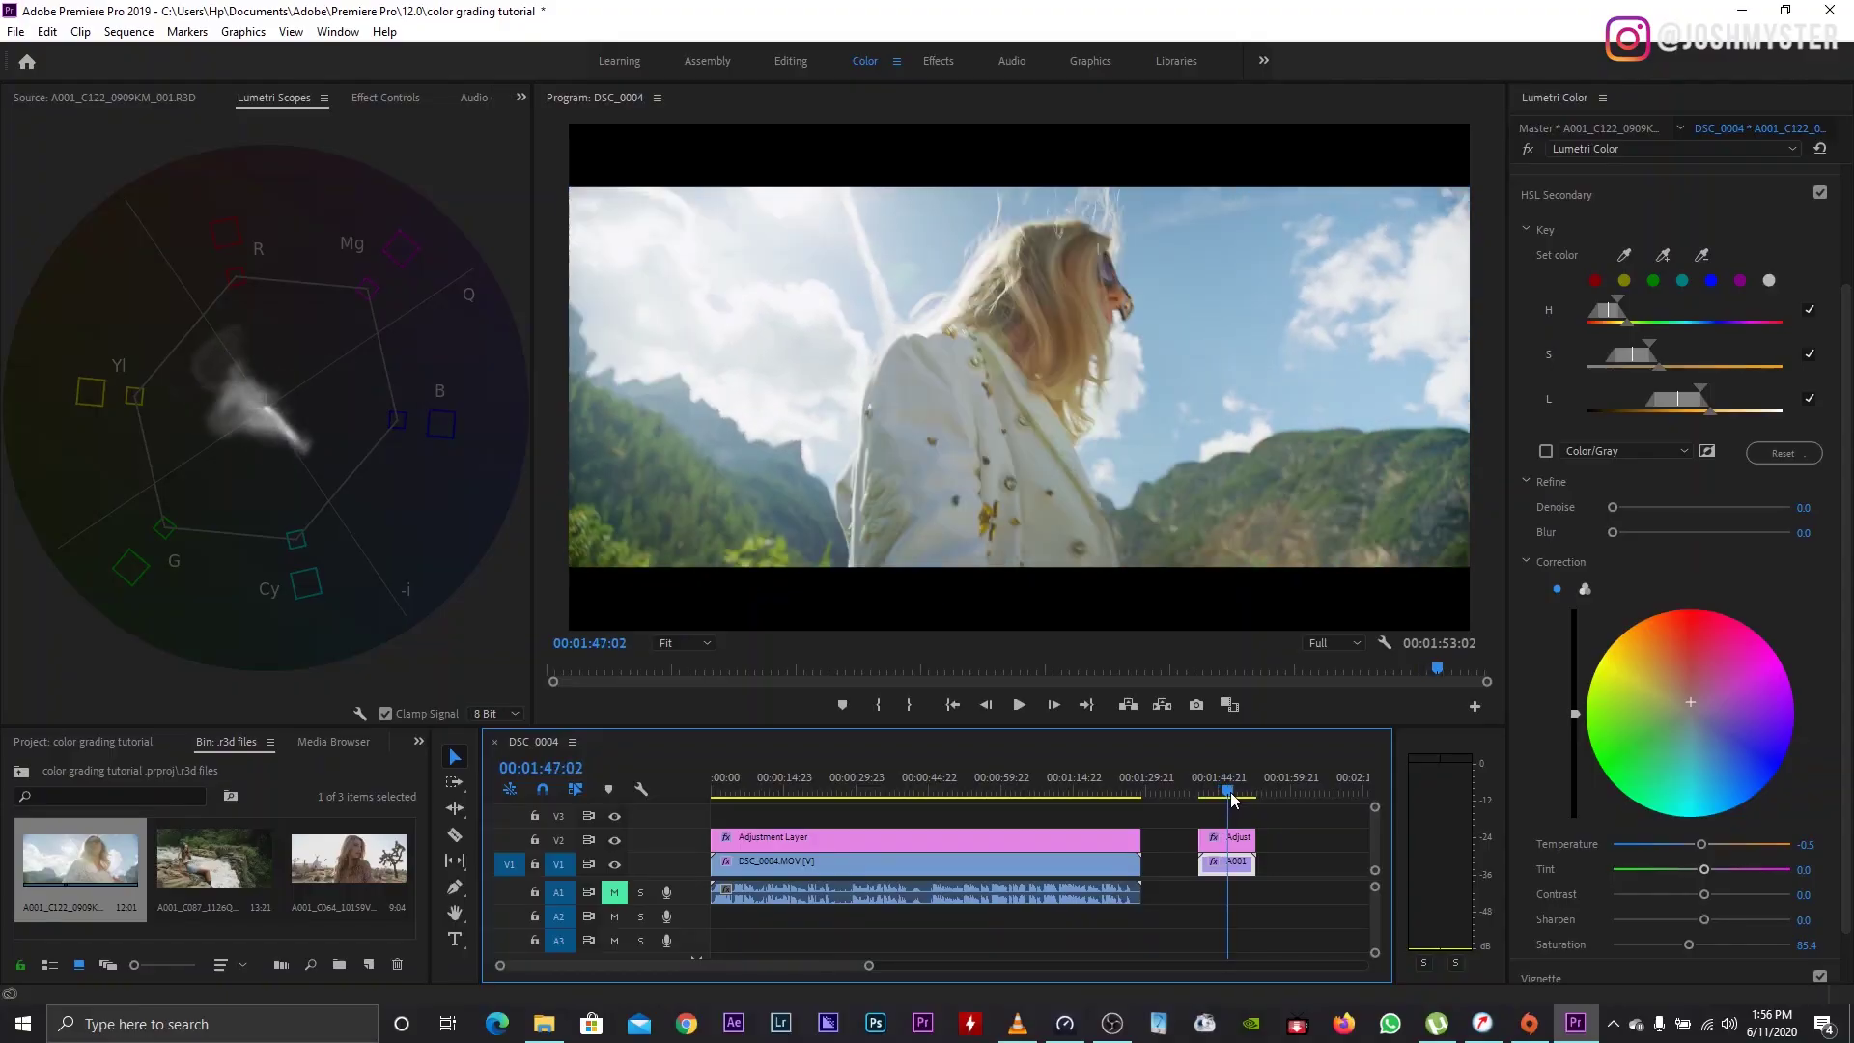
{"action": "left_click_drag", "start_coordinate": [1231, 797], "coordinate": [1225, 799]}
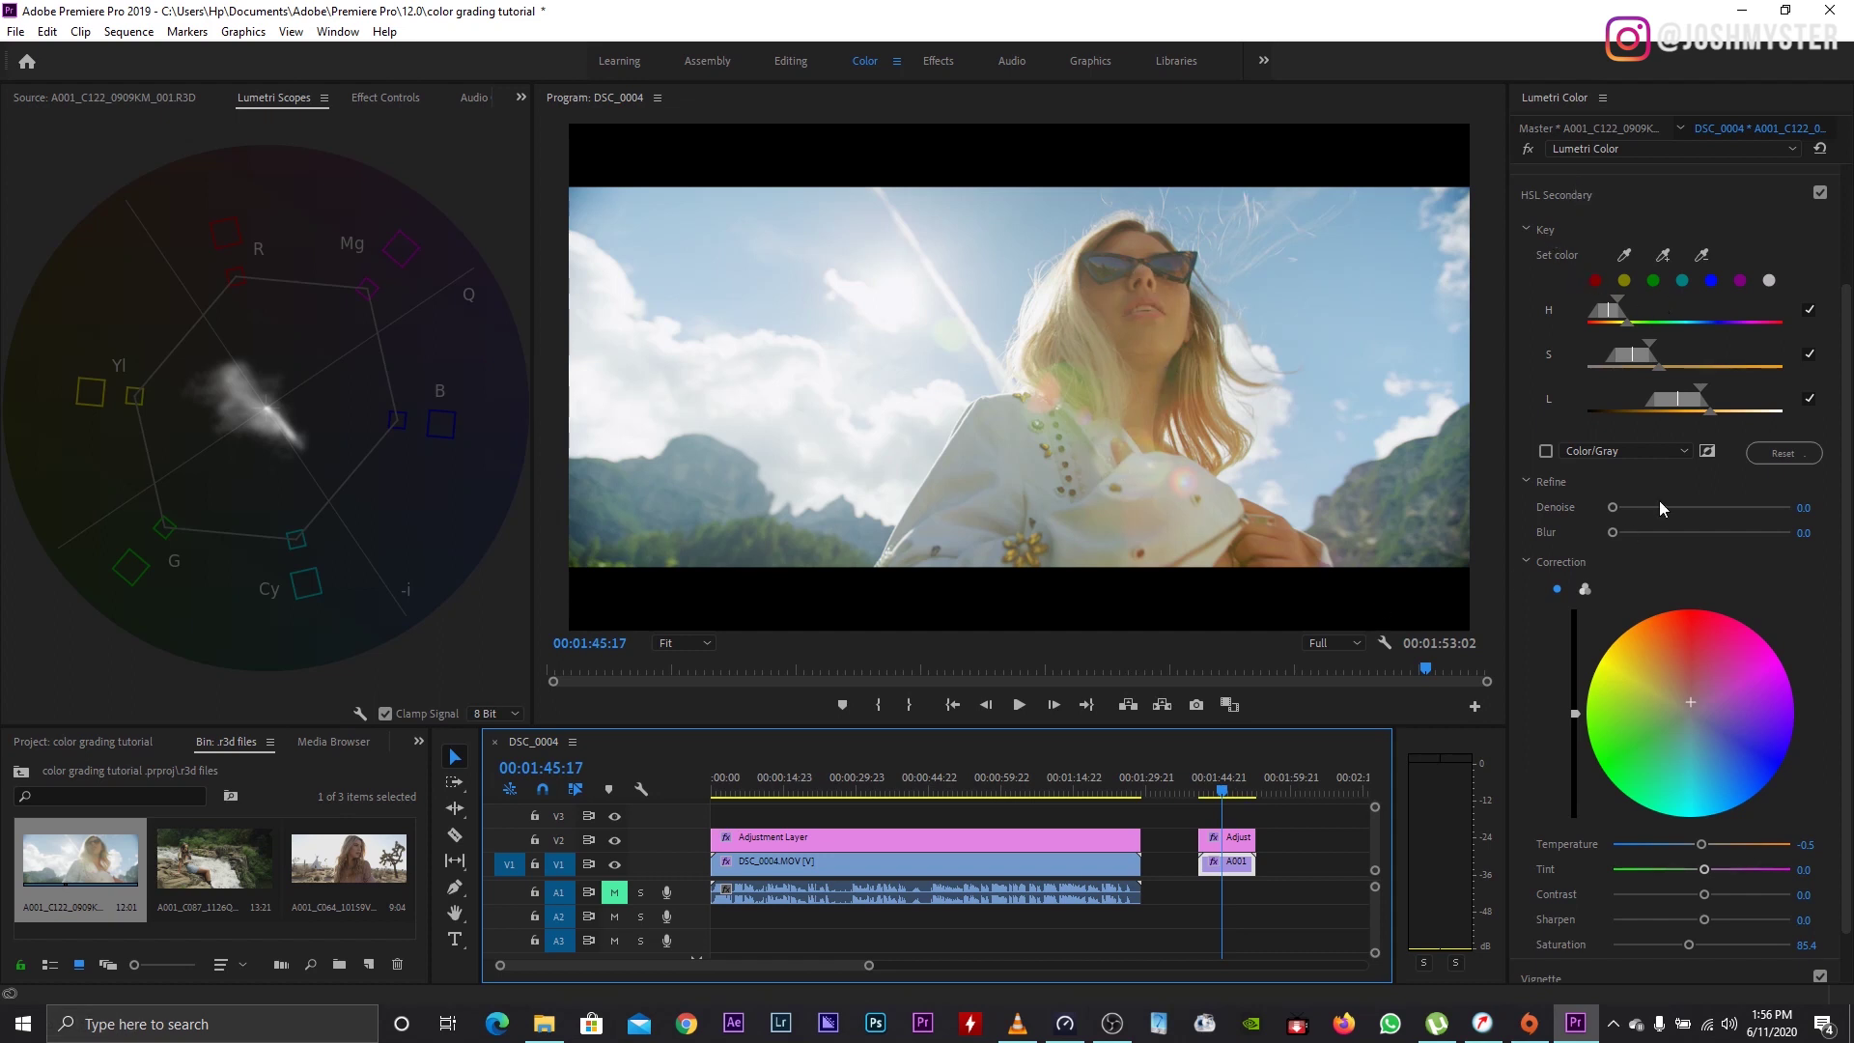
{"action": "left_click", "coordinate": [1546, 451]}
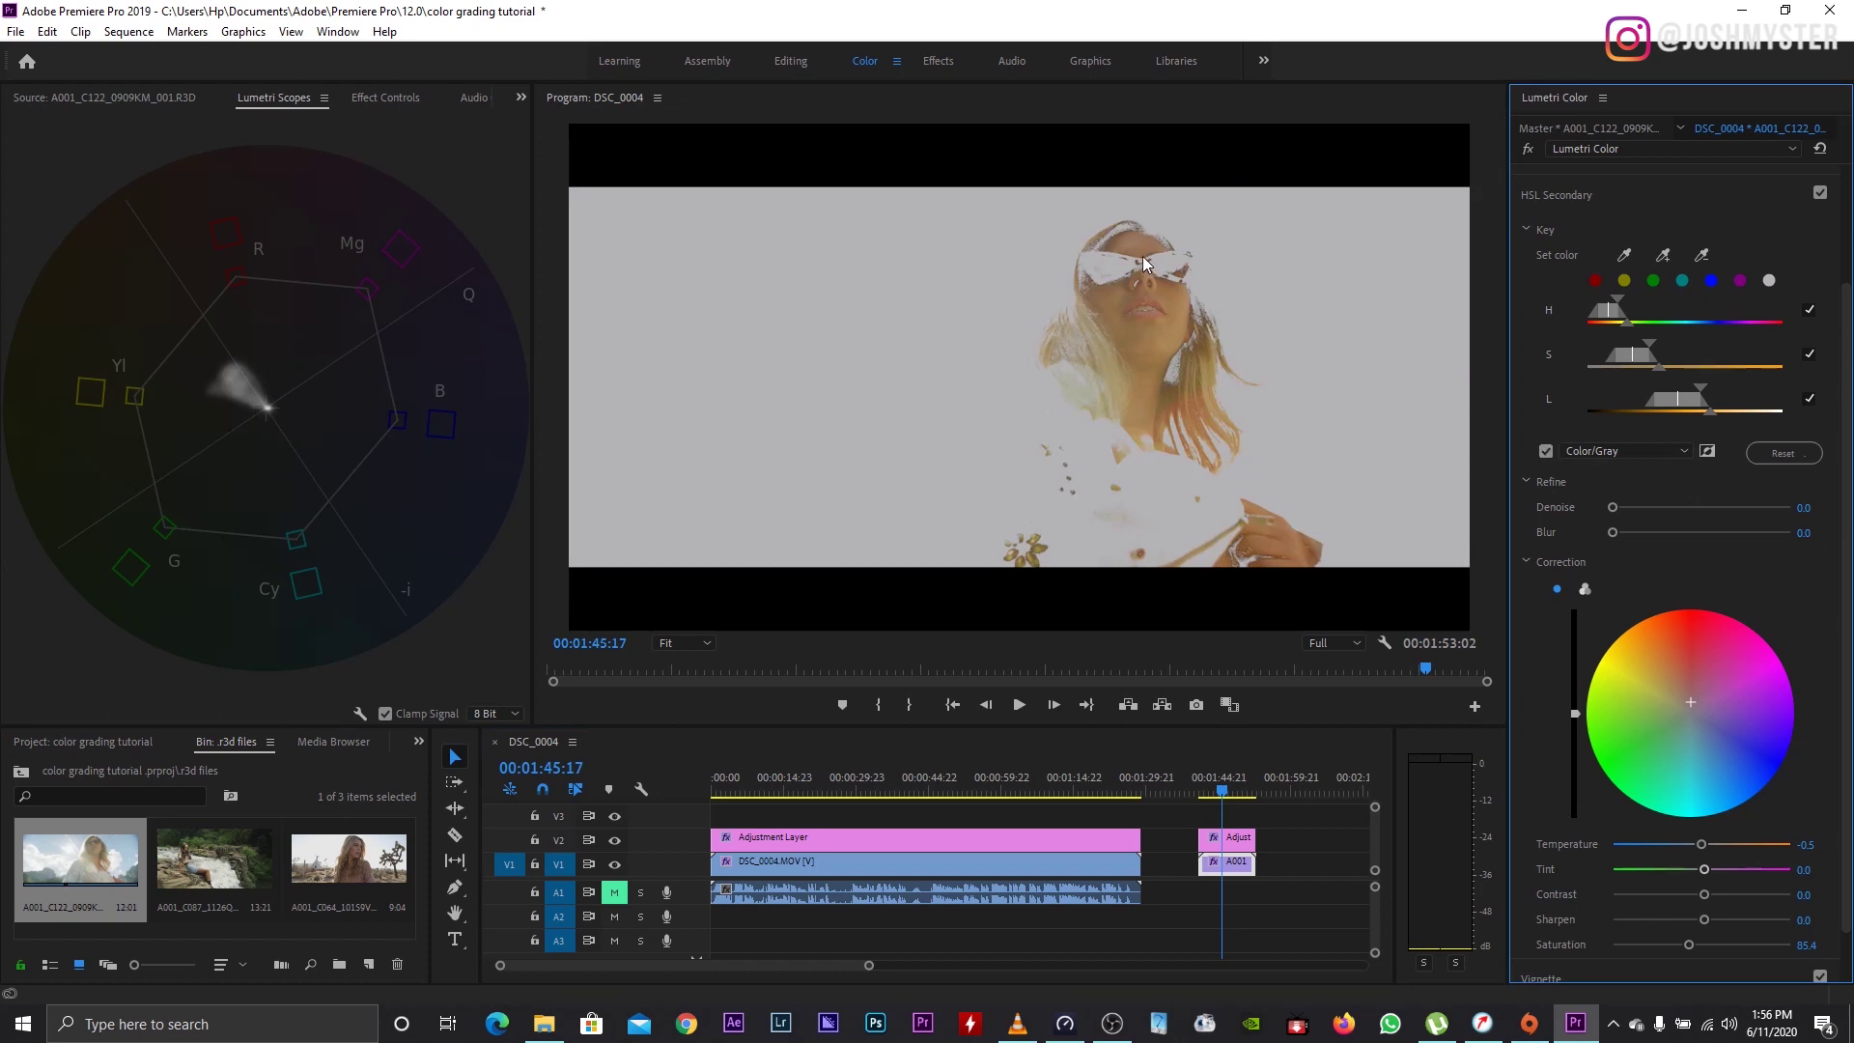